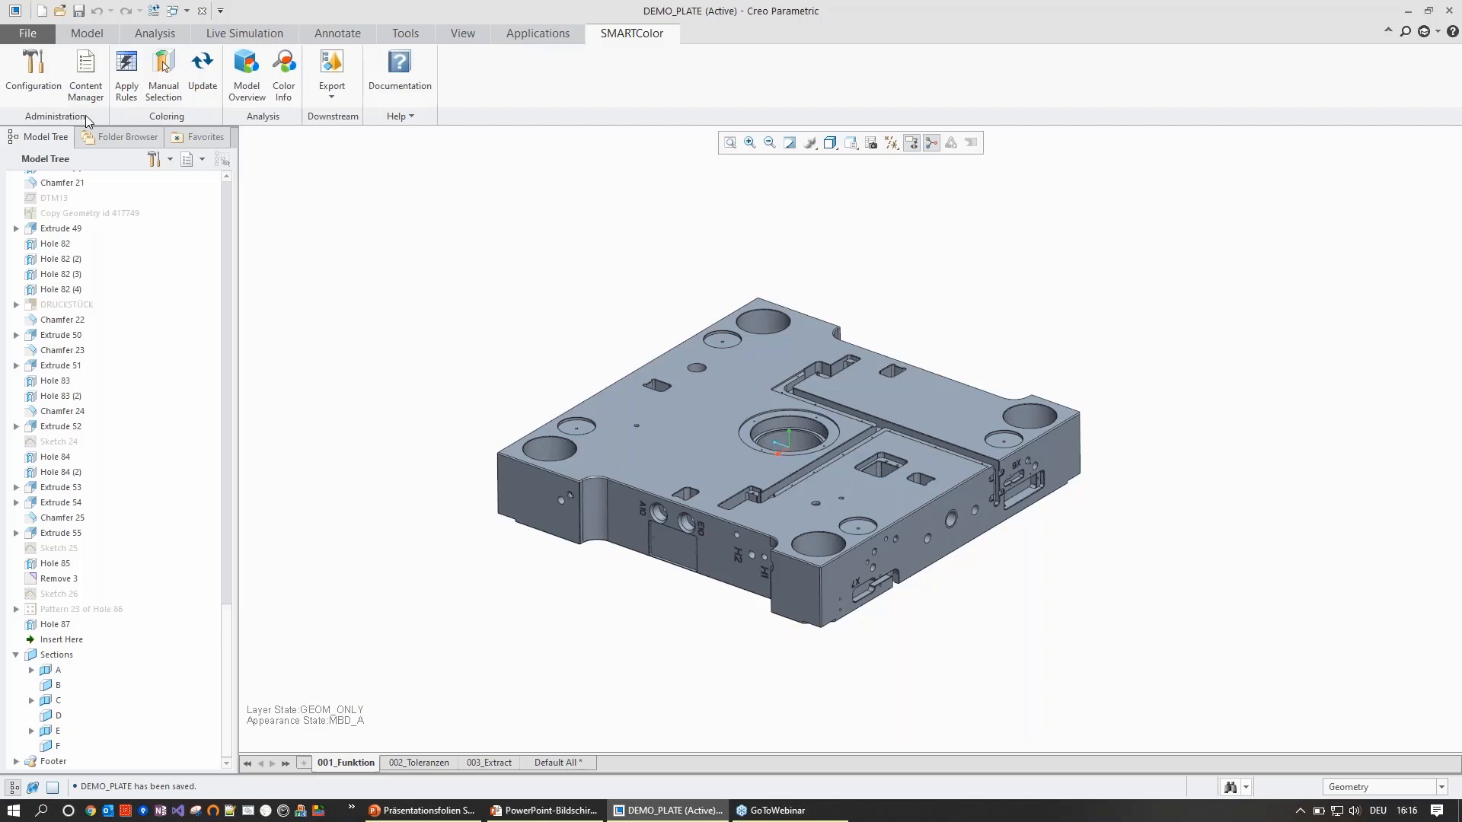
- Open the rule-based coloring for the plate and review the rules listed for the Function, Tolerances and Extract contexts
left_click(126, 95)
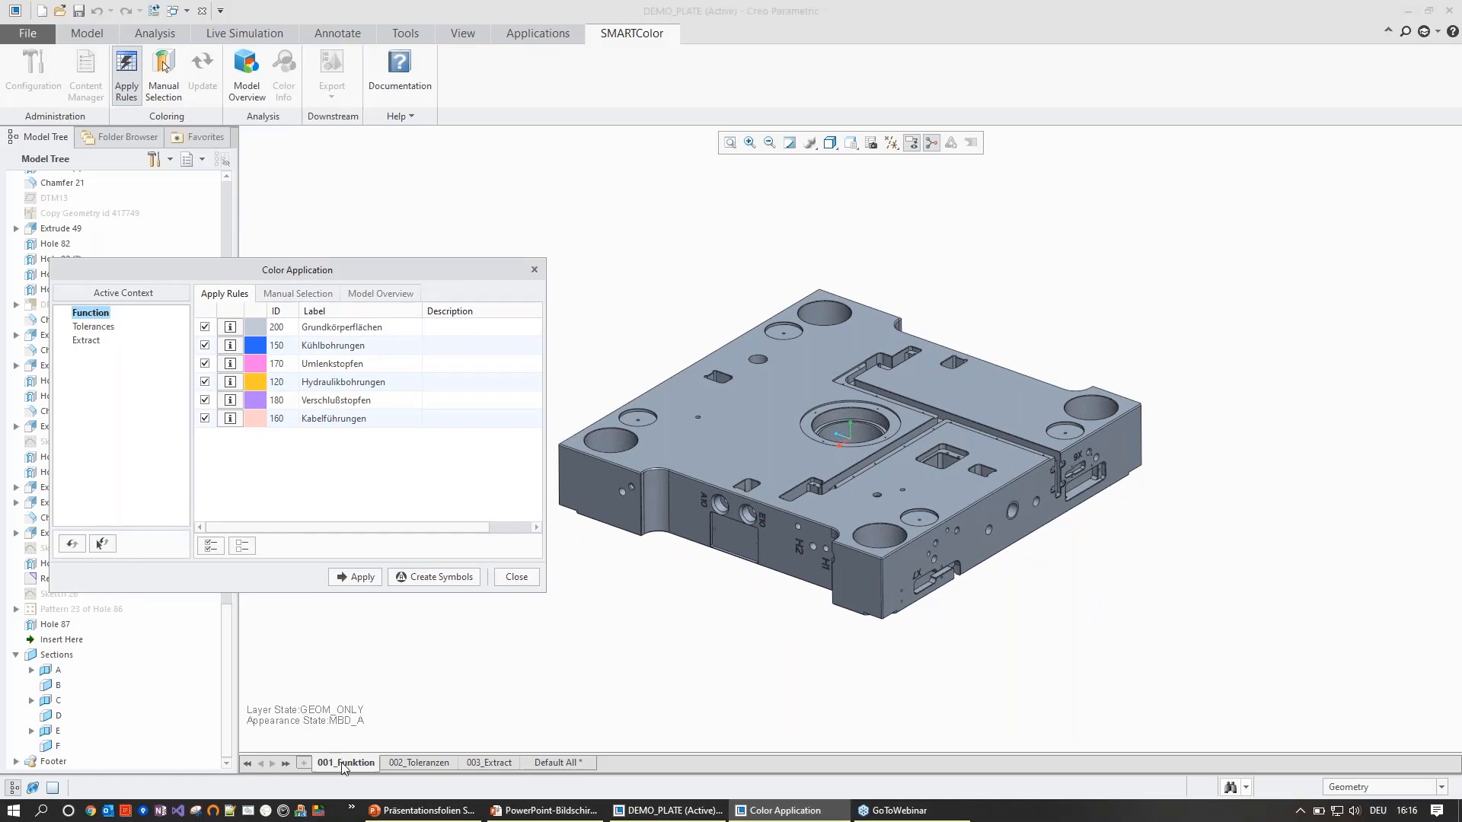
left_click(93, 328)
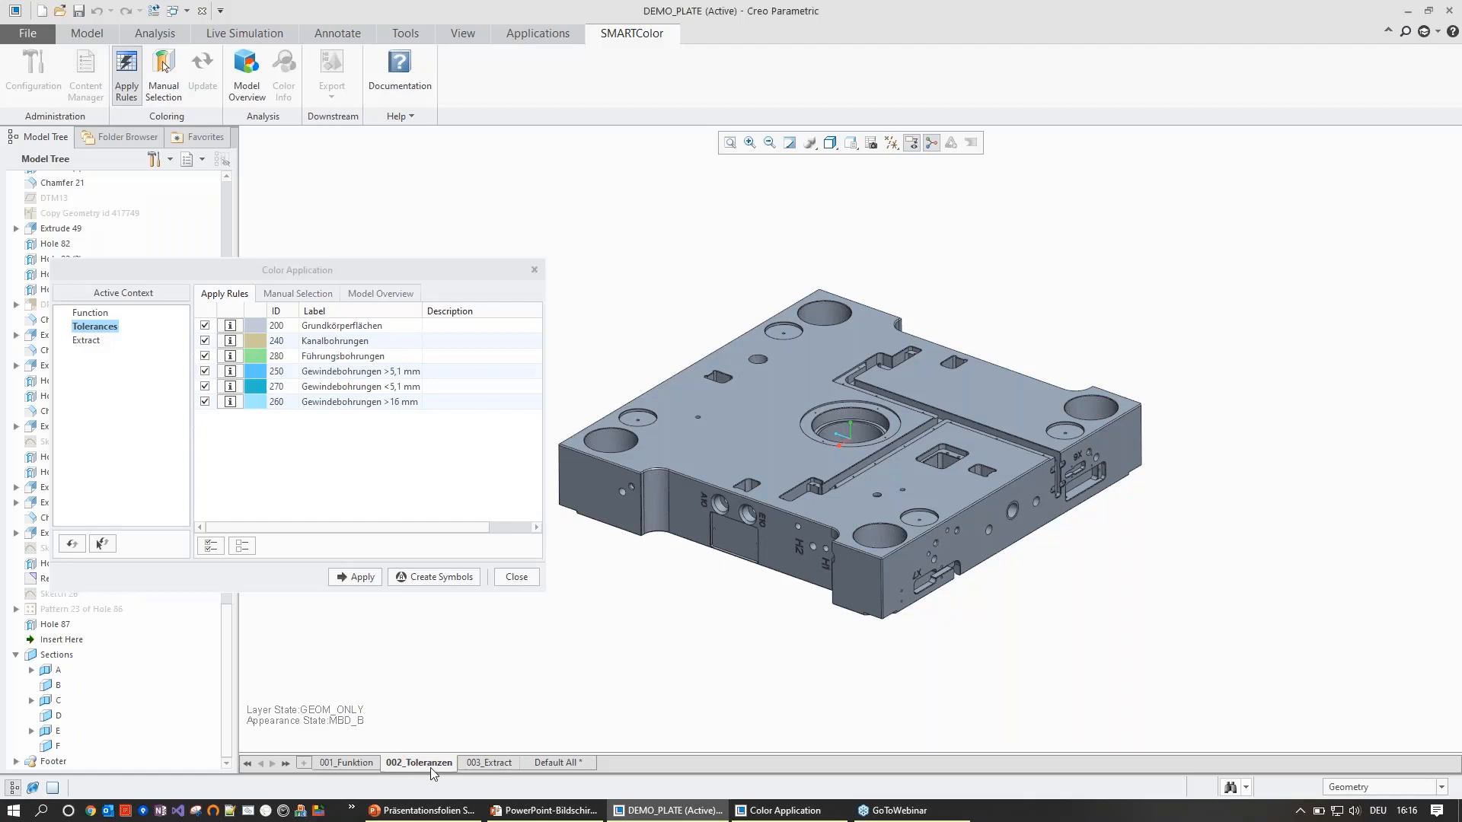
left_click(87, 342)
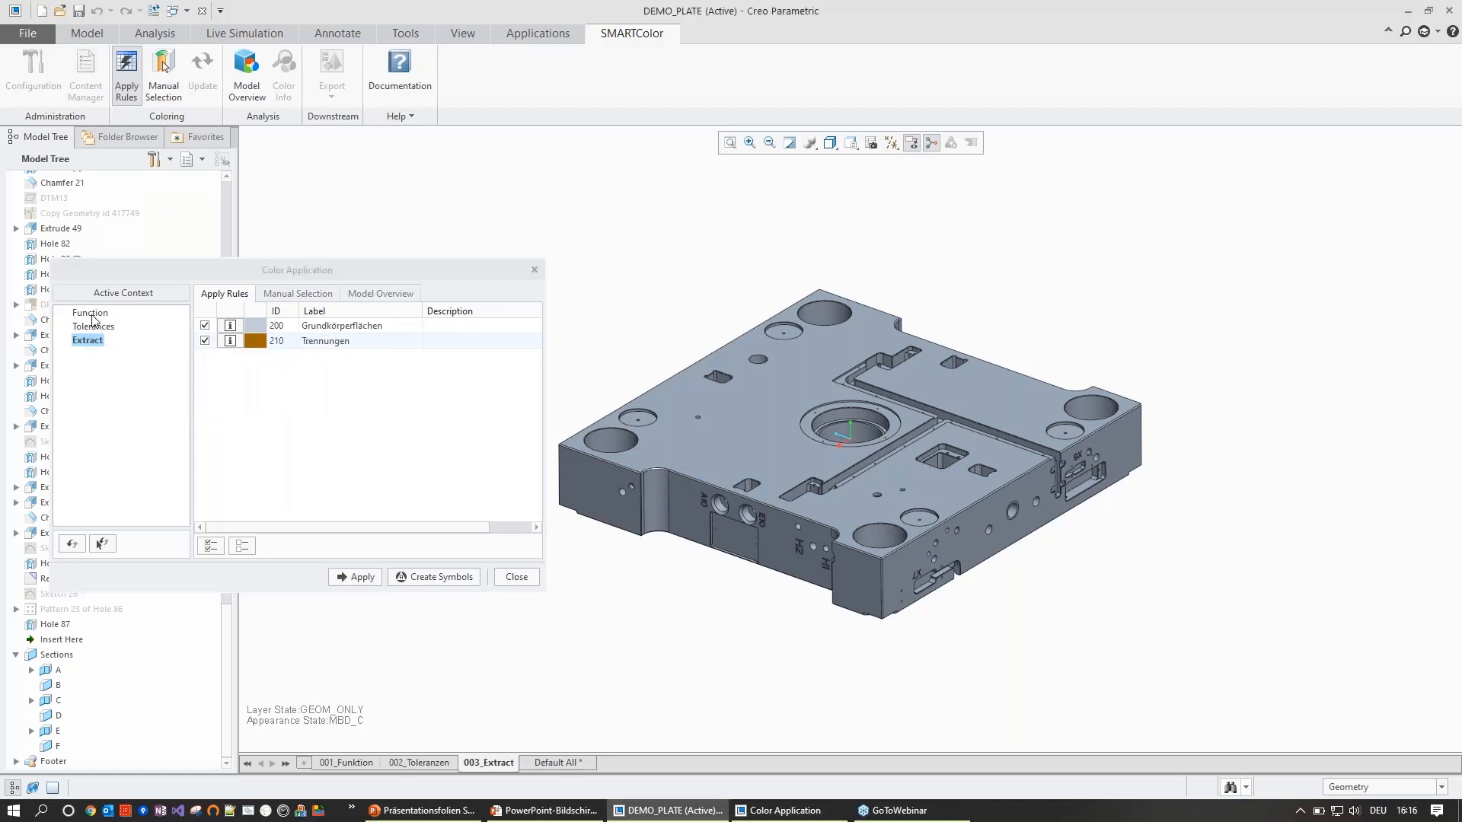
- Apply all coloring rules of the Function context to the plate, from Grundkörperflächen to Kabelführungen
left_click(91, 314)
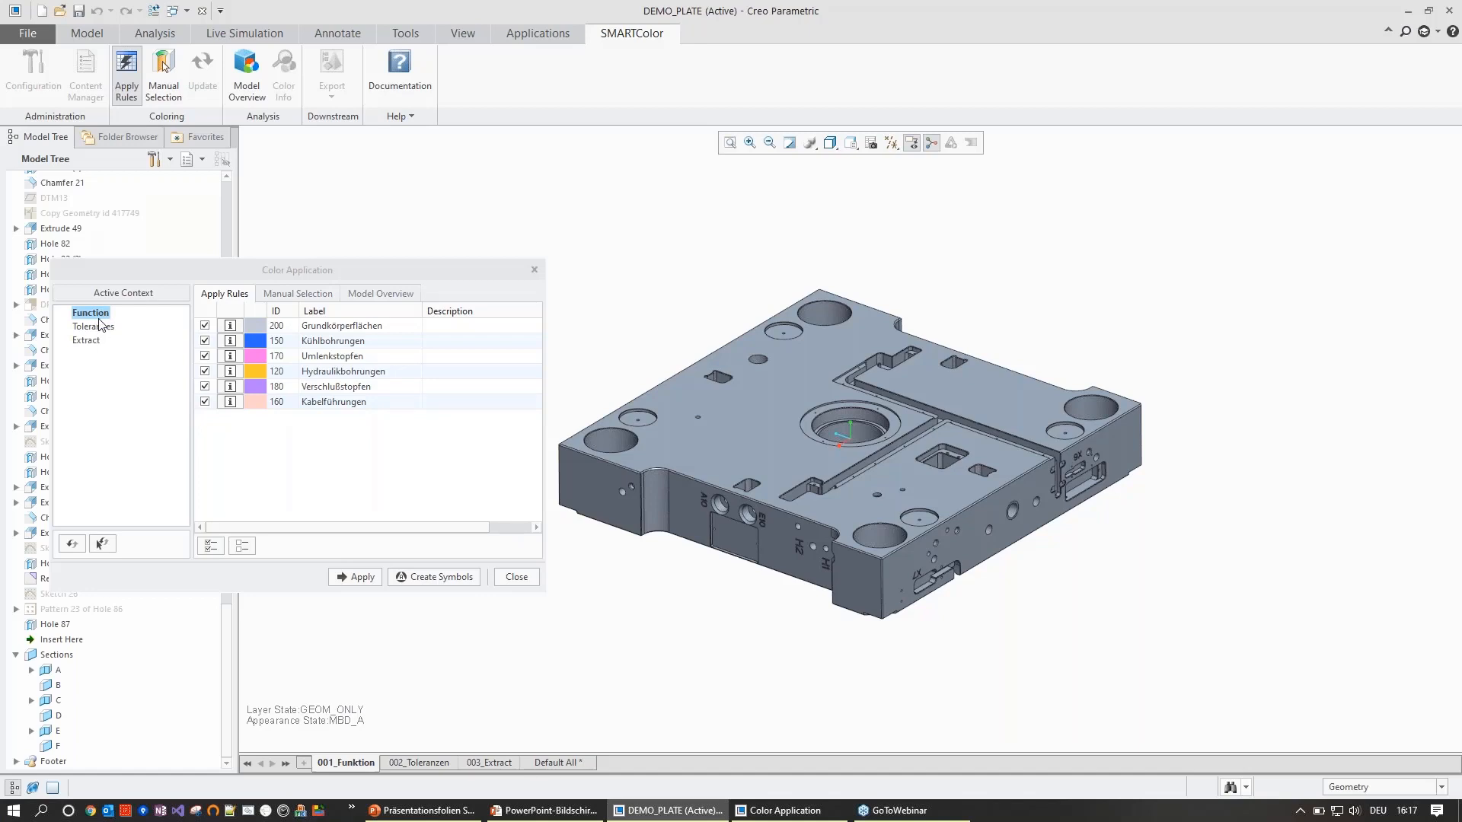
left_click(226, 297)
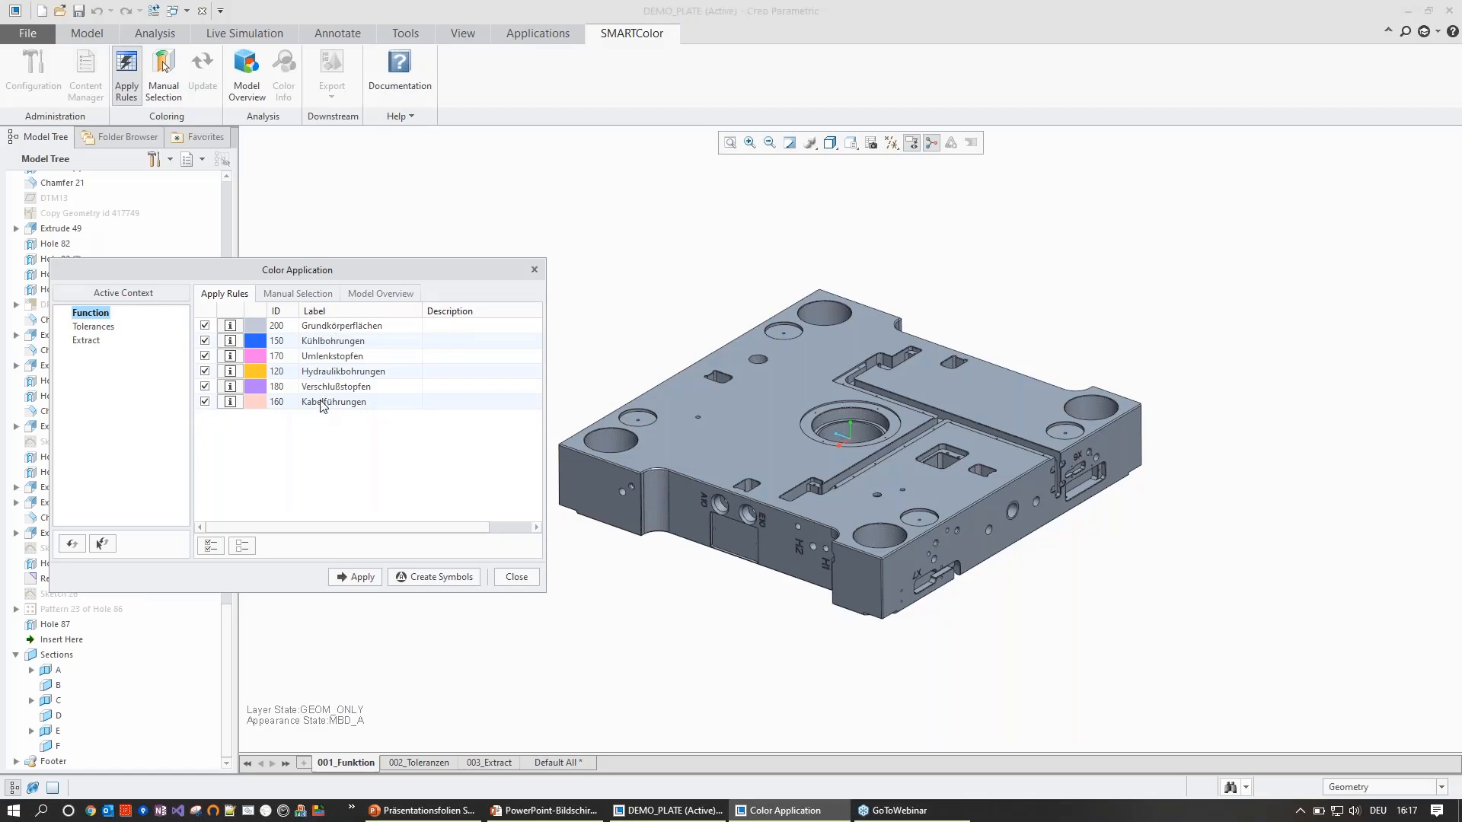
left_click(344, 583)
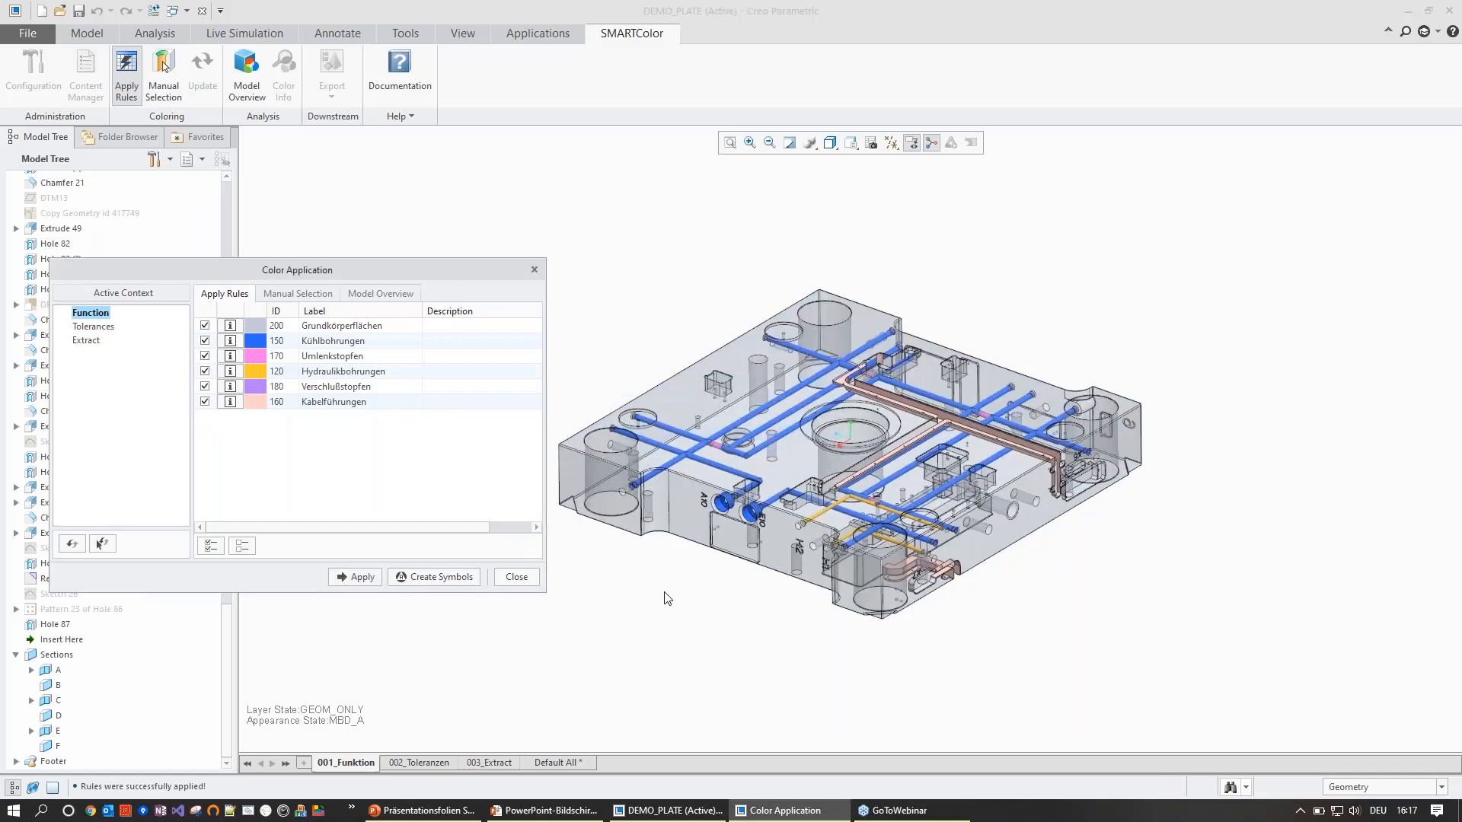
- Apply all coloring rules of the Tolerances context and those of the Extract context to the plate
left_click(111, 331)
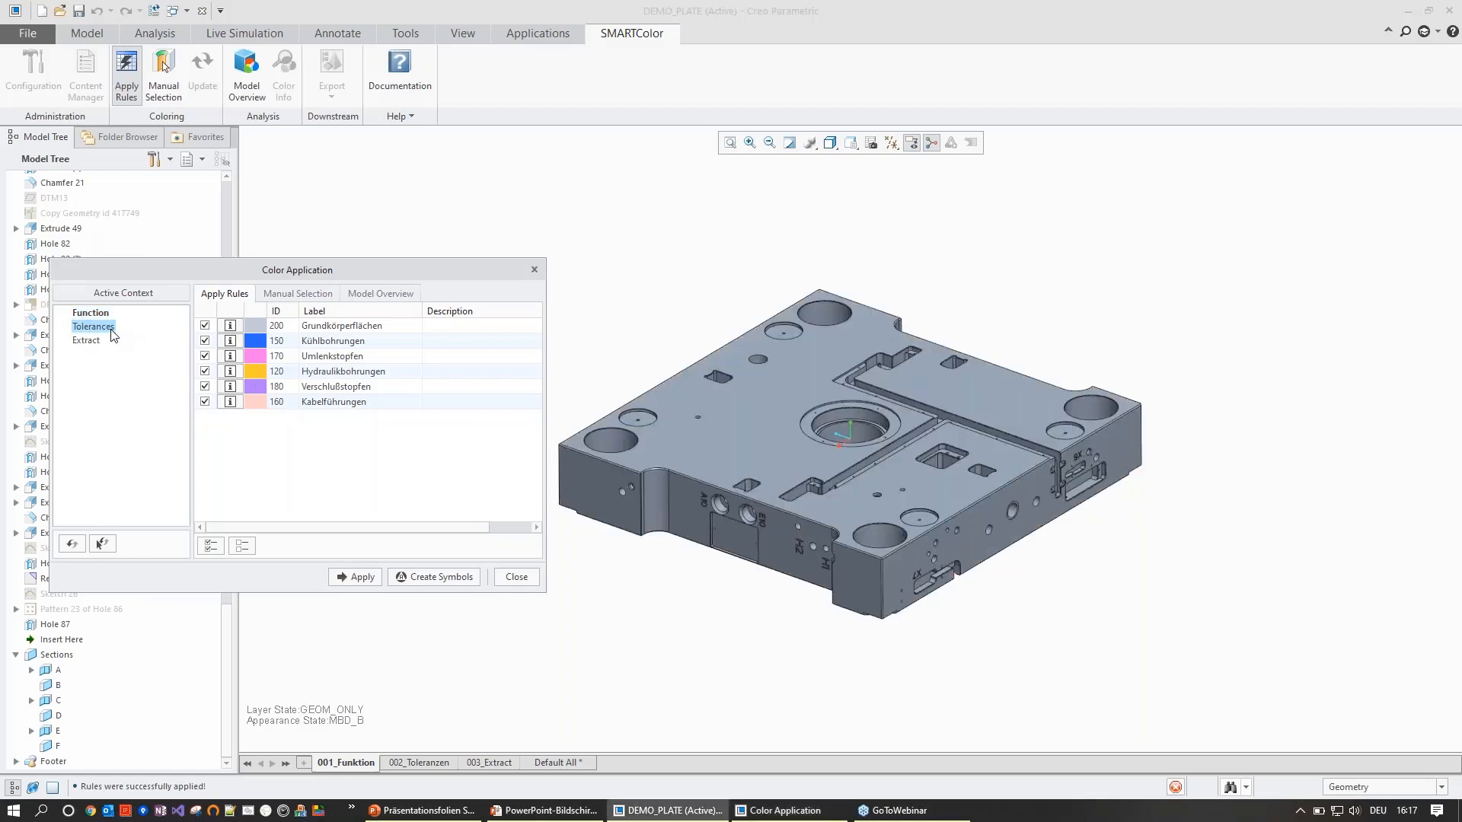
left_click(357, 578)
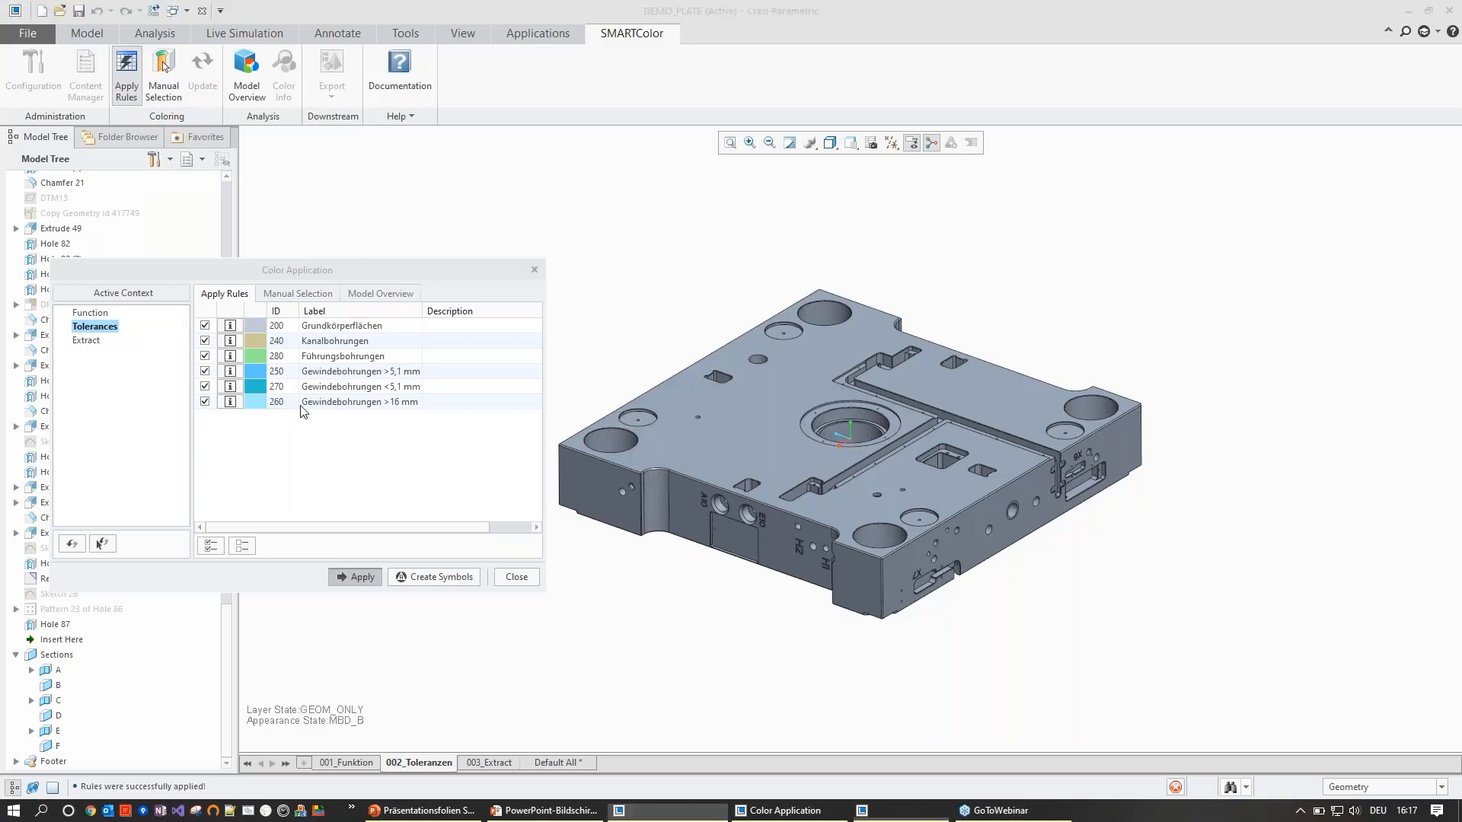
left_click(87, 341)
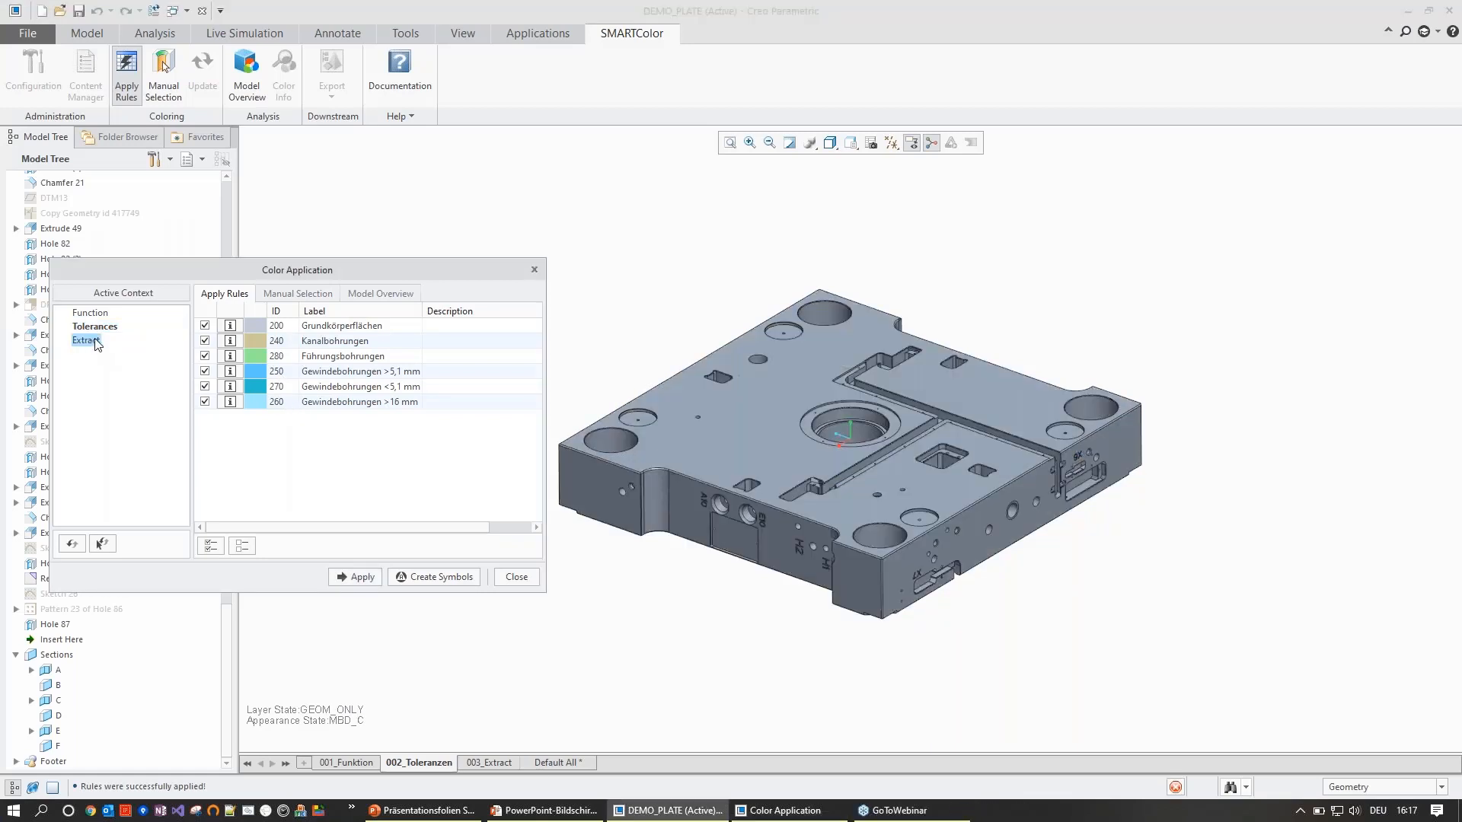
left_click(356, 578)
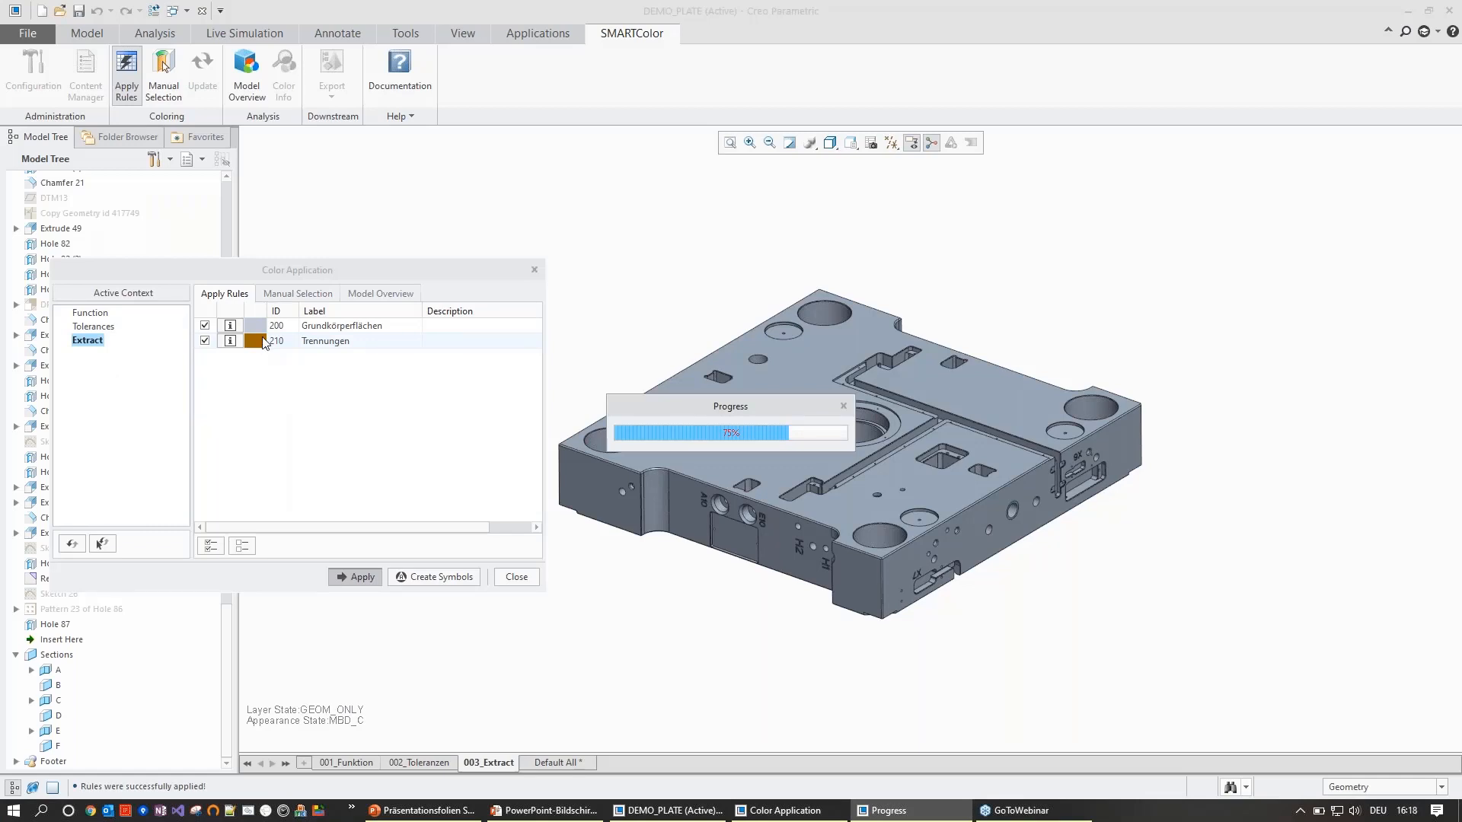
- Browse the manual color categories, from Funktion to Ausführung, with the Function context active
left_click(300, 297)
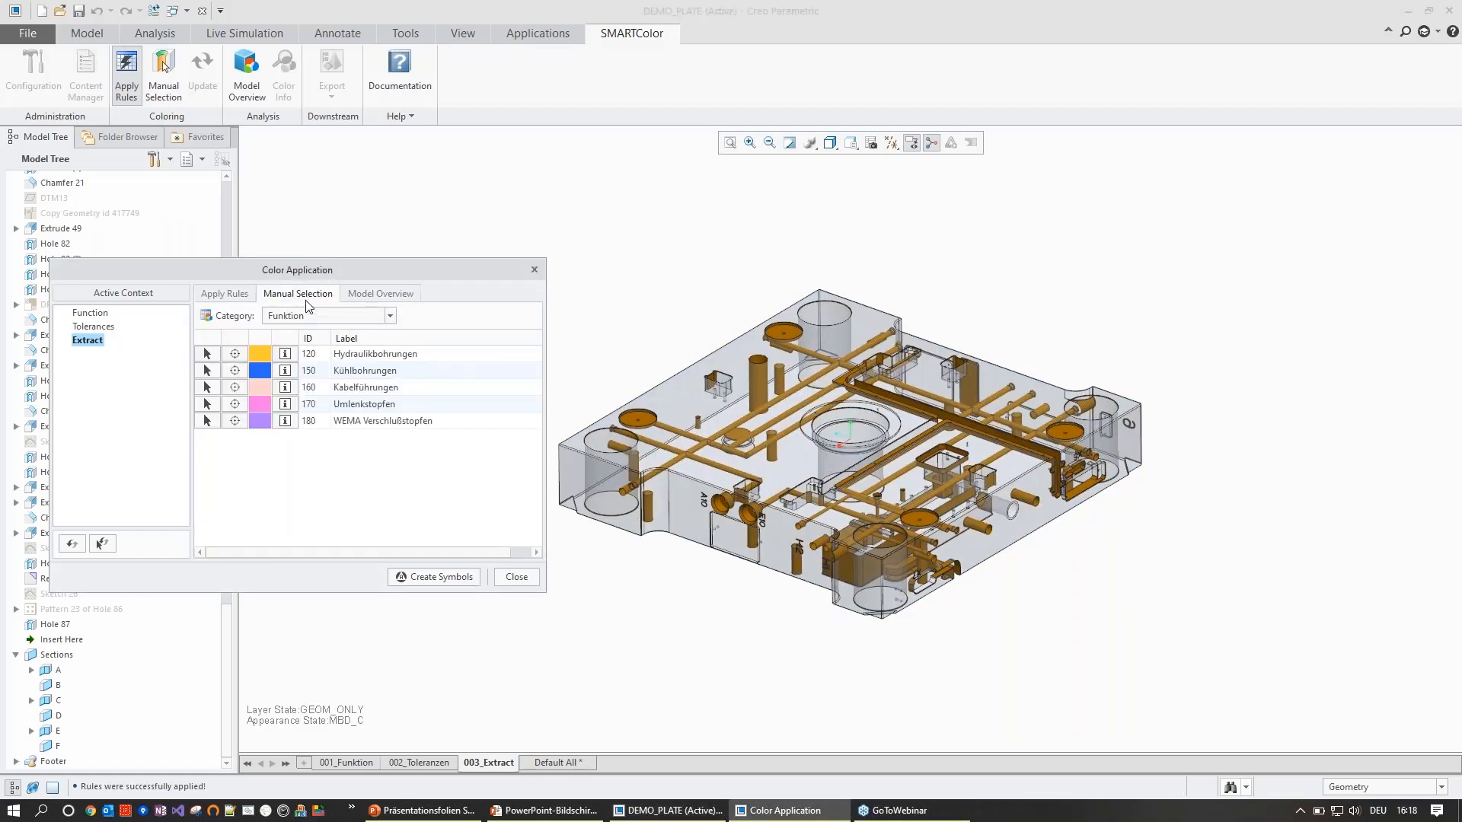
left_click(320, 313)
left_click(321, 314)
left_click(85, 313)
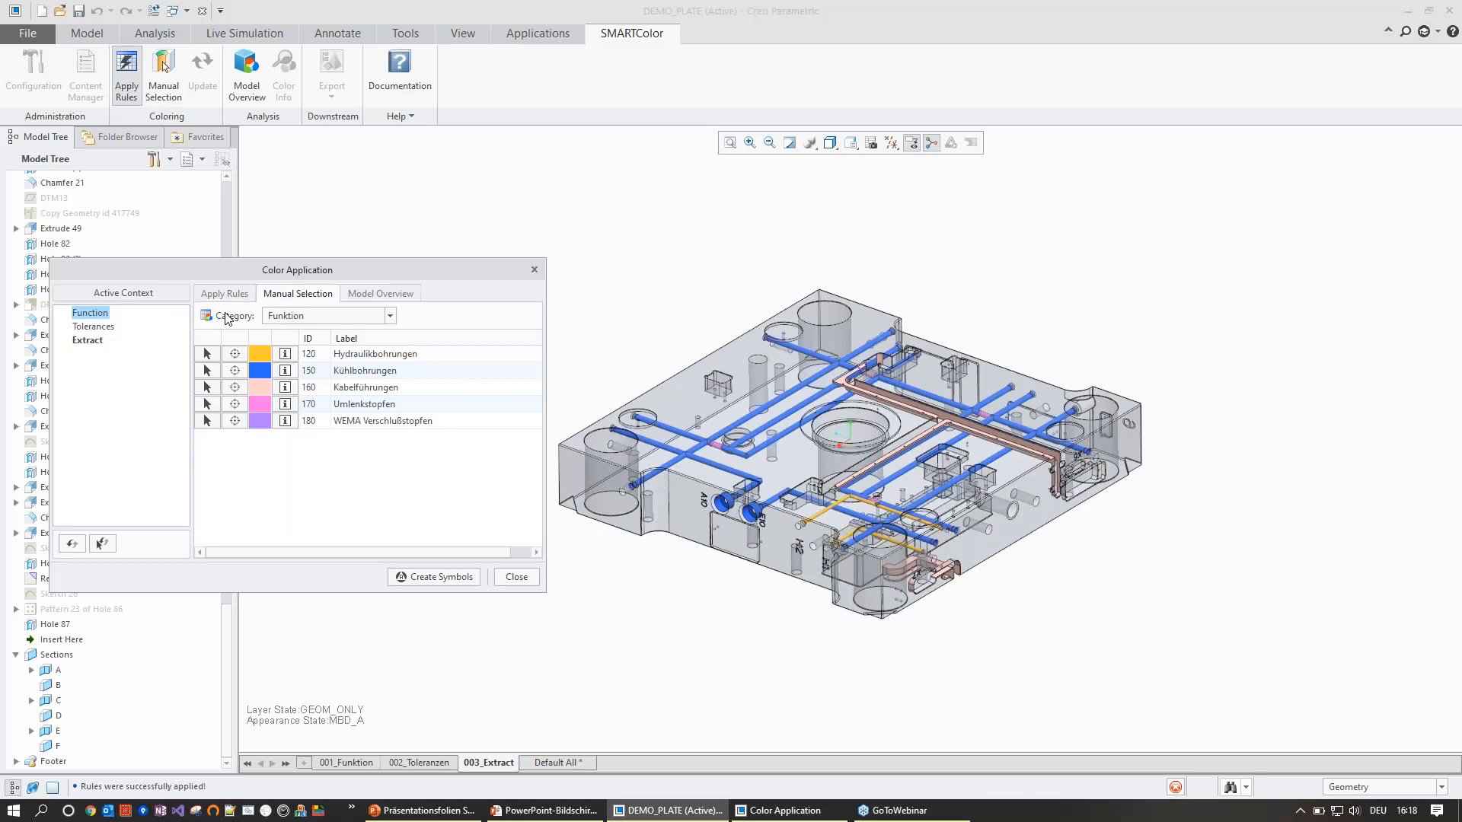
left_click(303, 318)
left_click(301, 318)
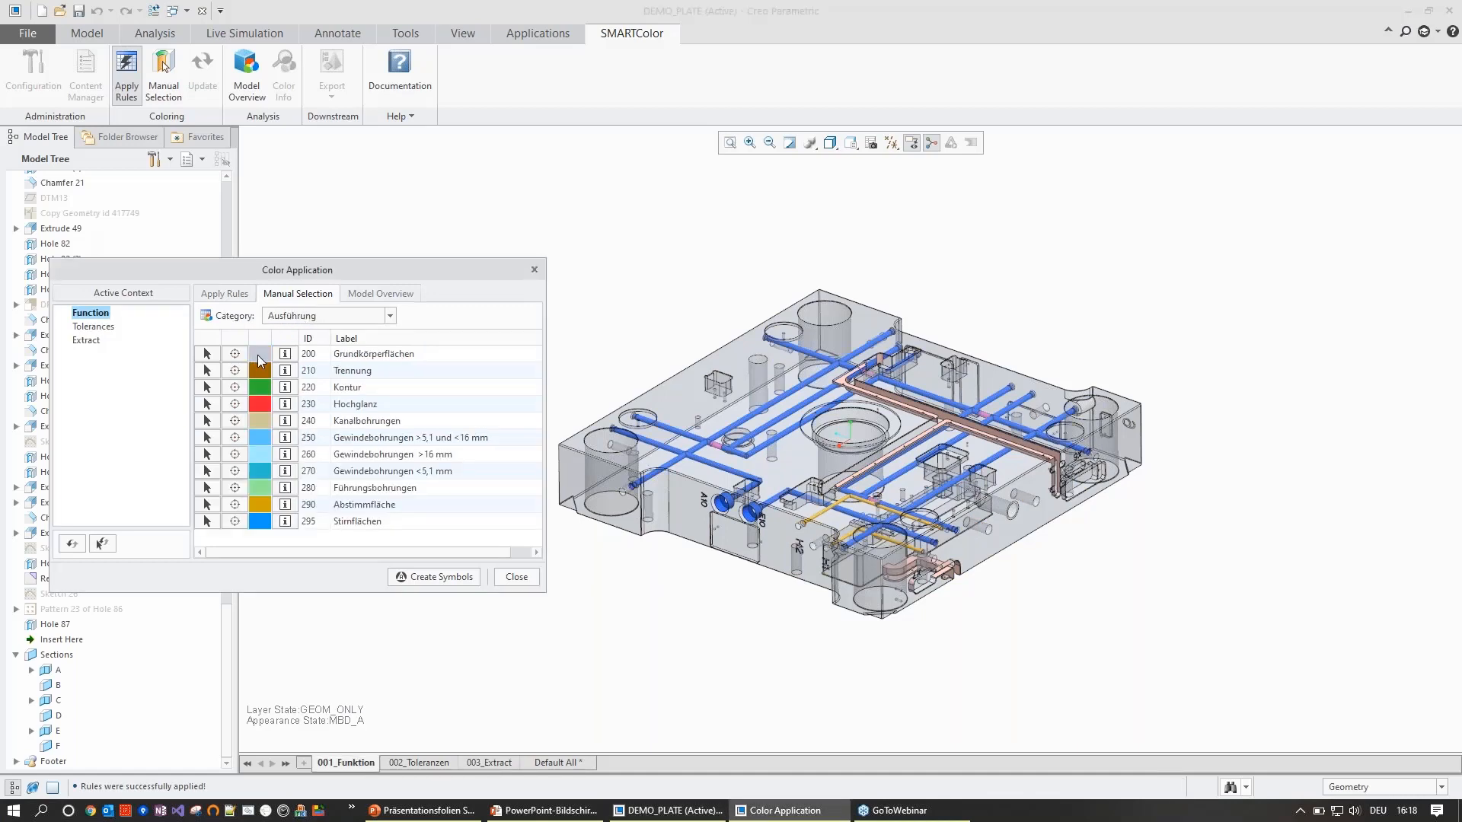
- In the Tolerances context, manually color the large rear corner bore with Passbohrung H7 from the VDA category
left_click(109, 329)
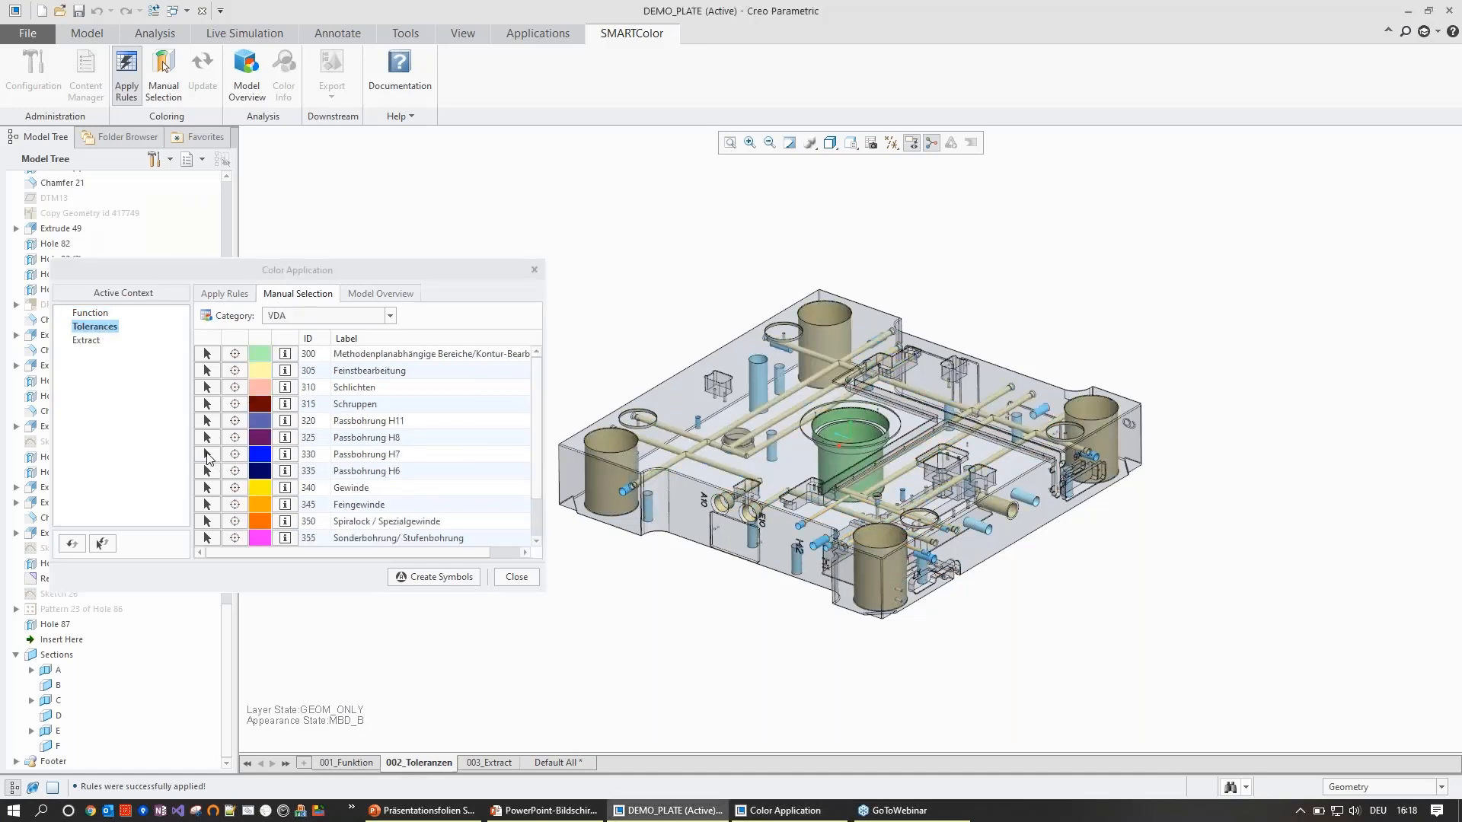
left_click(208, 455)
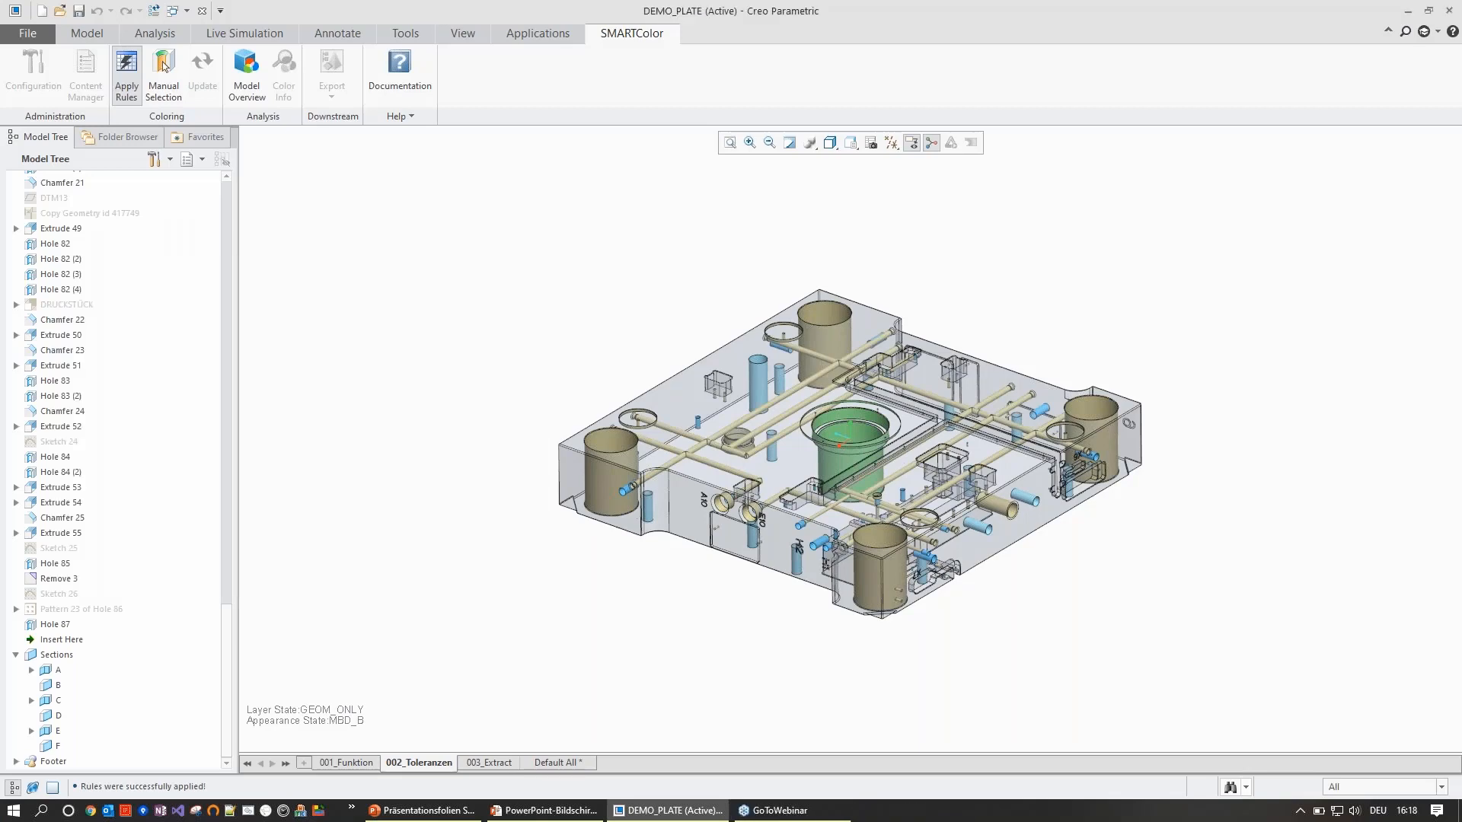
left_click(826, 320)
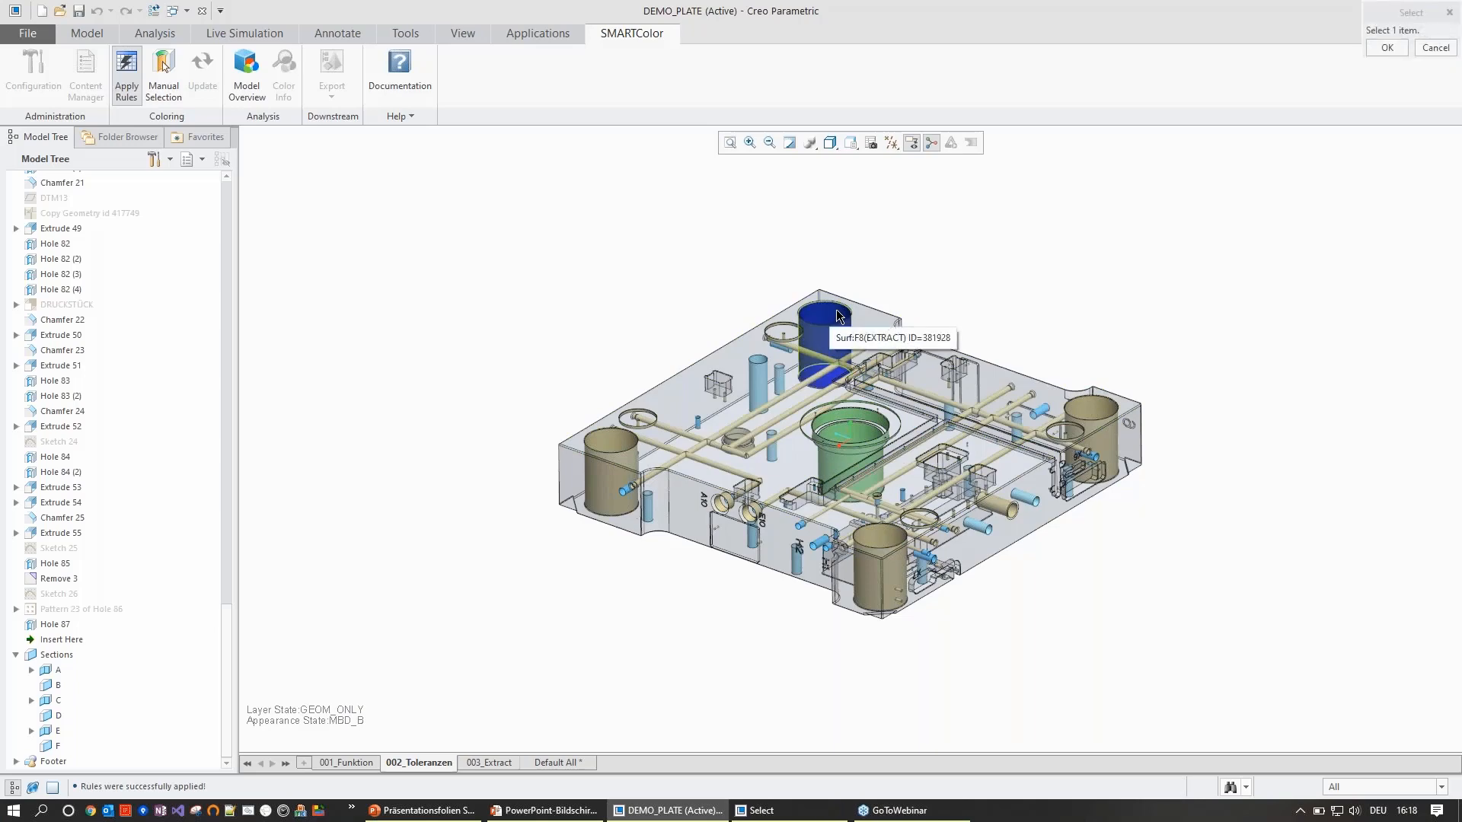
scroll(840, 316, "down", 2)
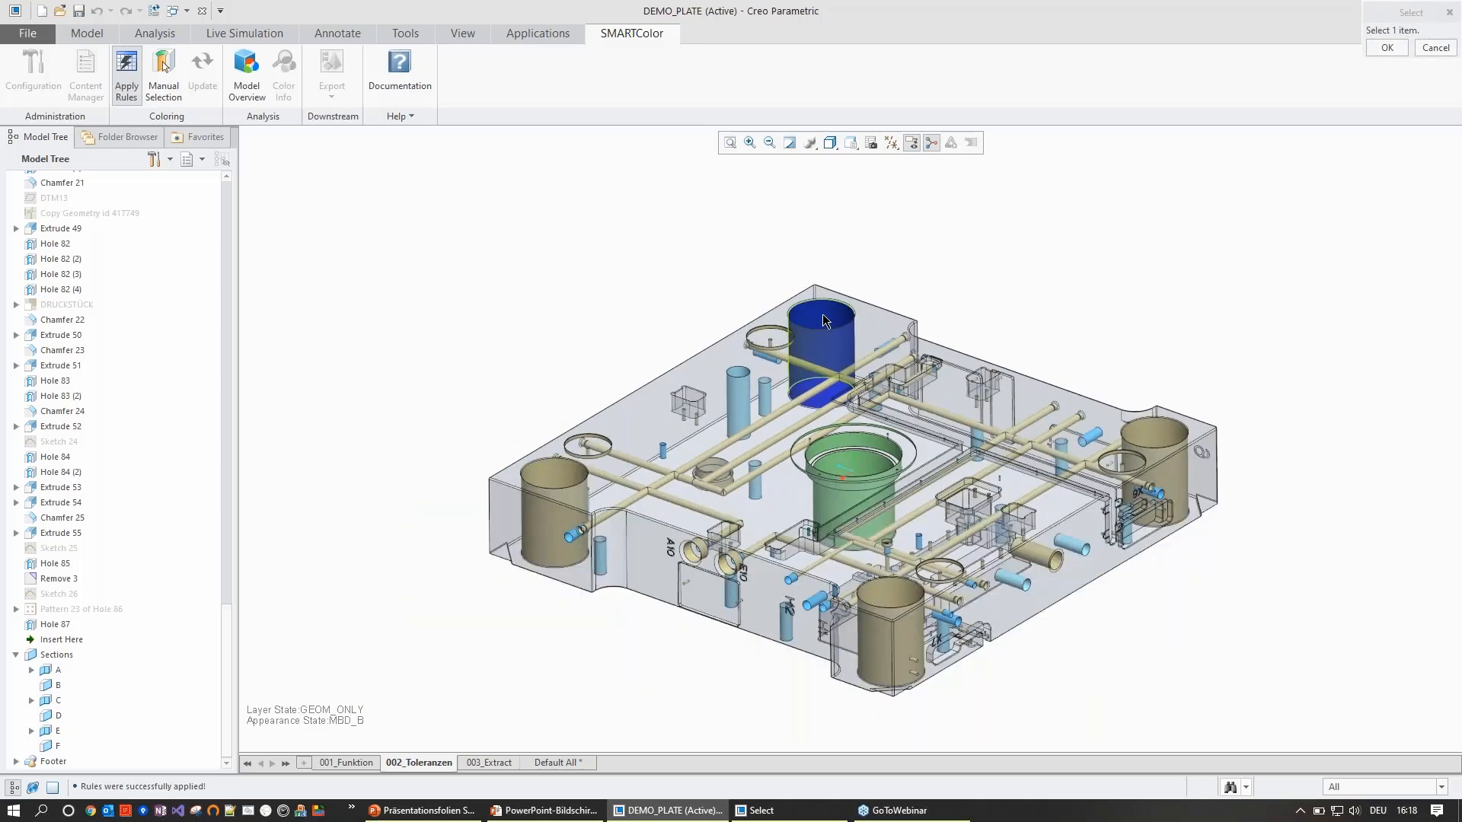
scroll(829, 322, "up", 2)
left_click(809, 307)
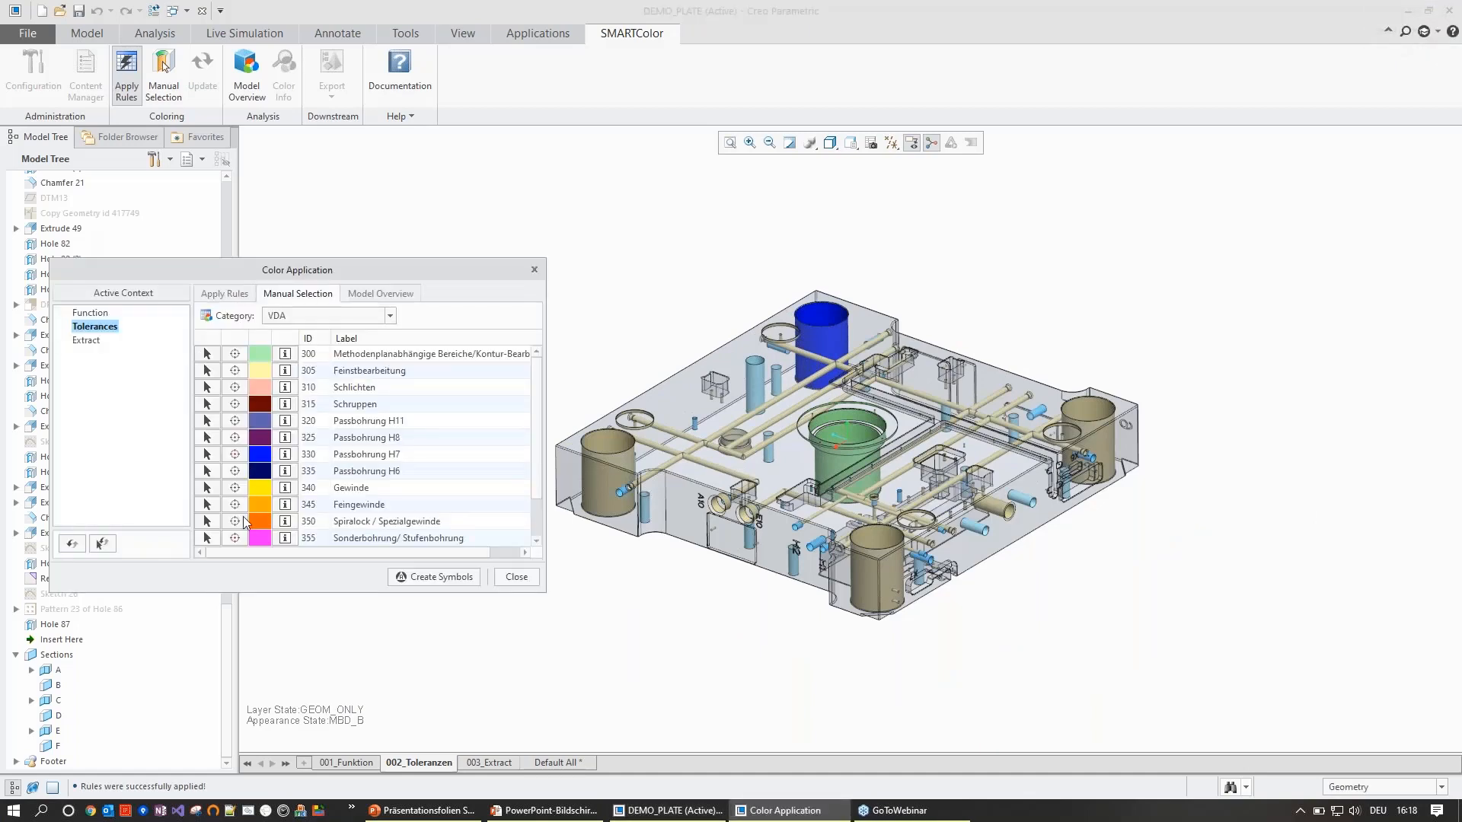
- Color the large front corner bore as Spiralock / Spezialgewinde, using a loop surface set anchored on its wall with its upper rim as loop edge
left_click(237, 522)
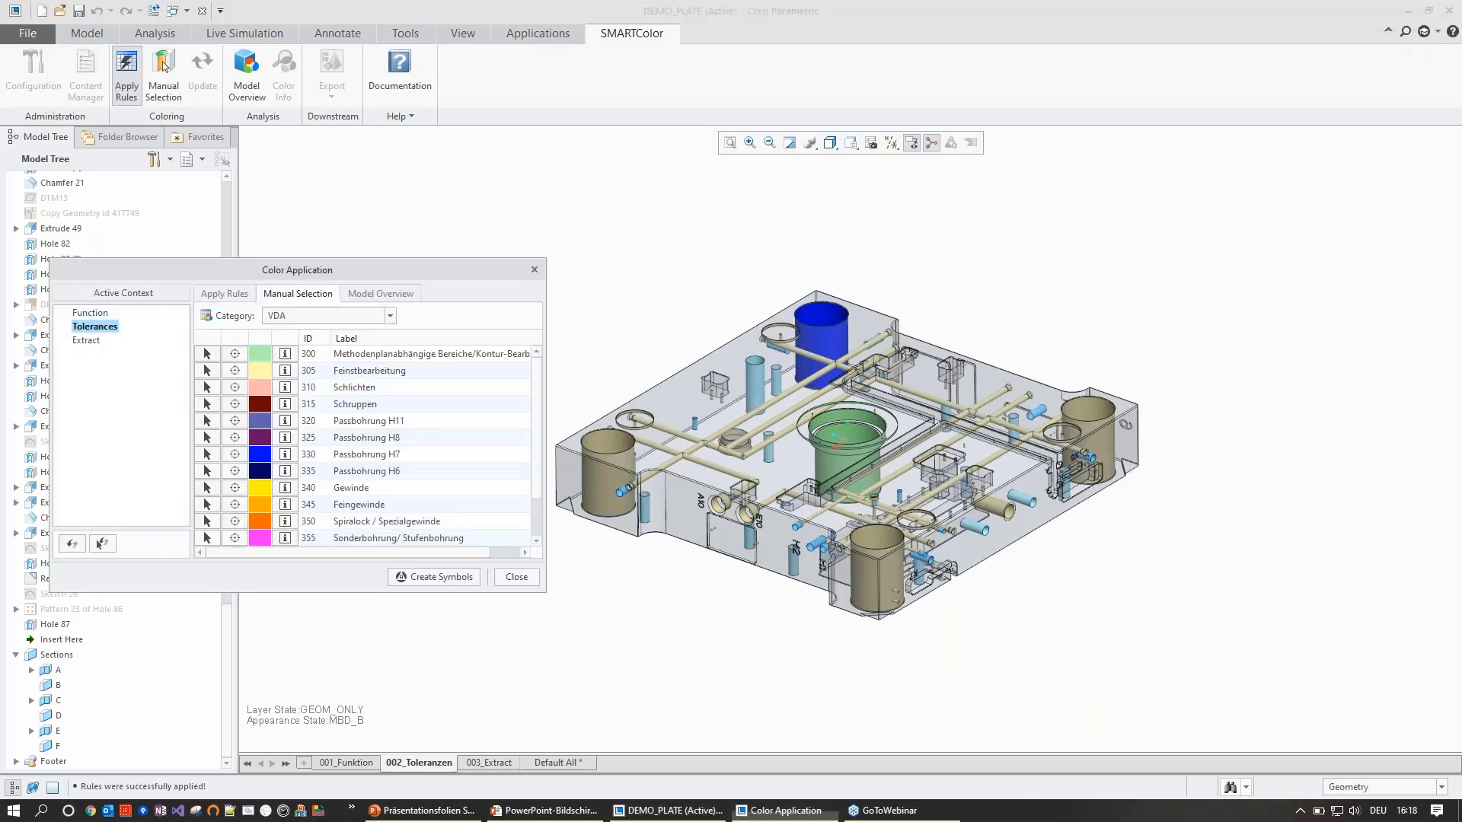
left_click(1428, 259)
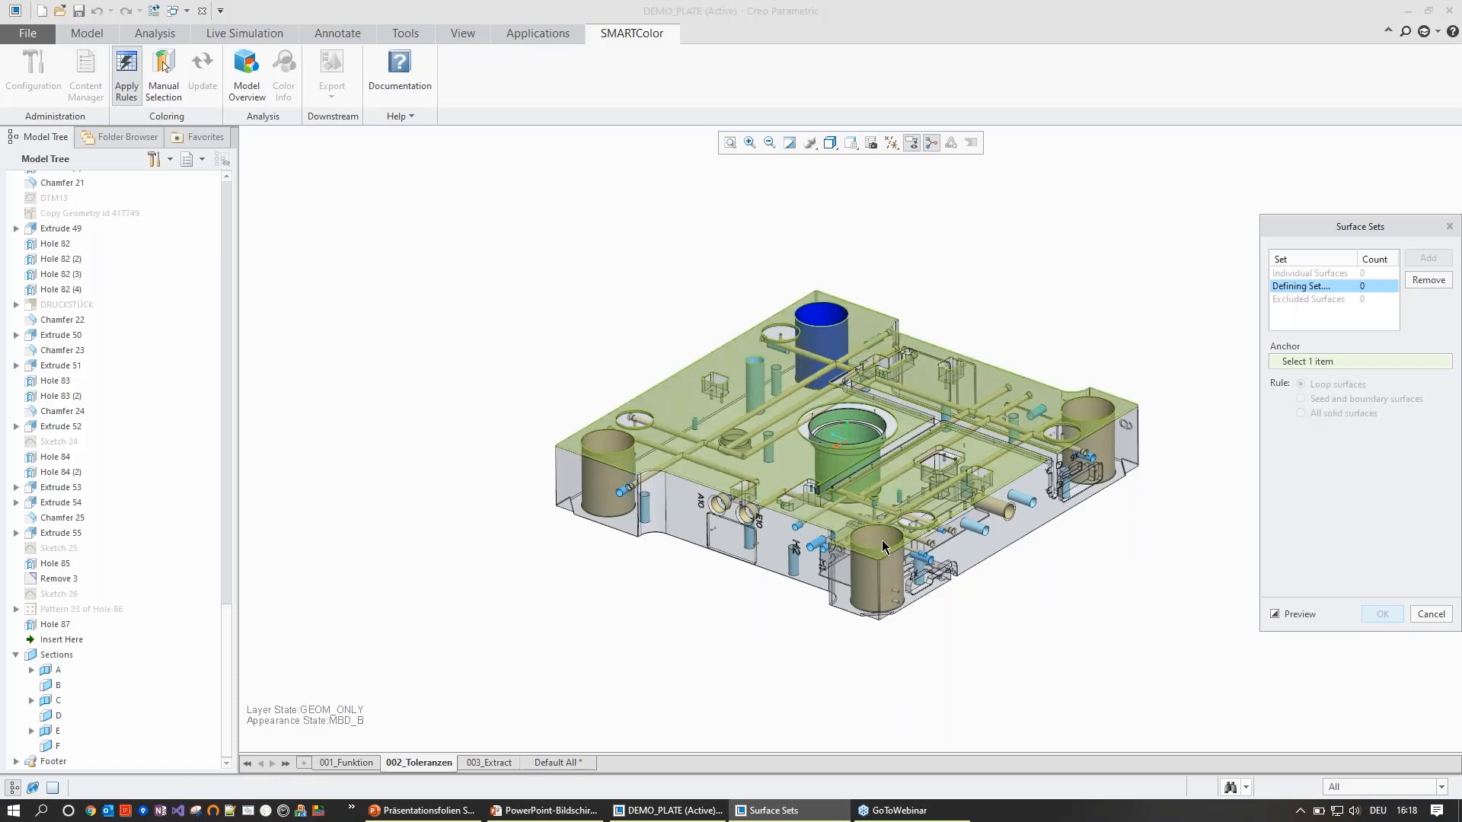
left_click(876, 567)
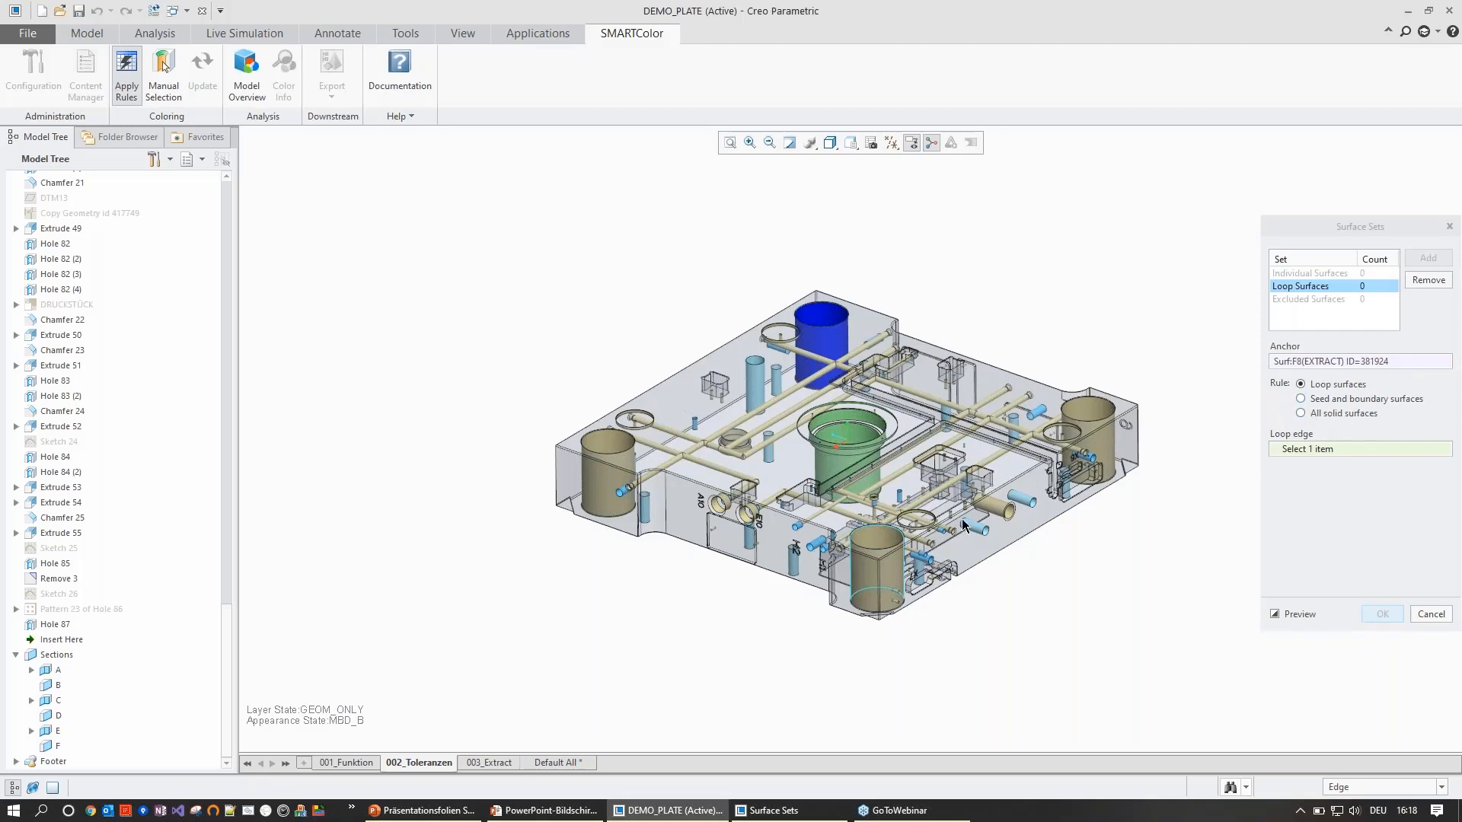
scroll(906, 564, "down", 5)
scroll(883, 538, "down", 4)
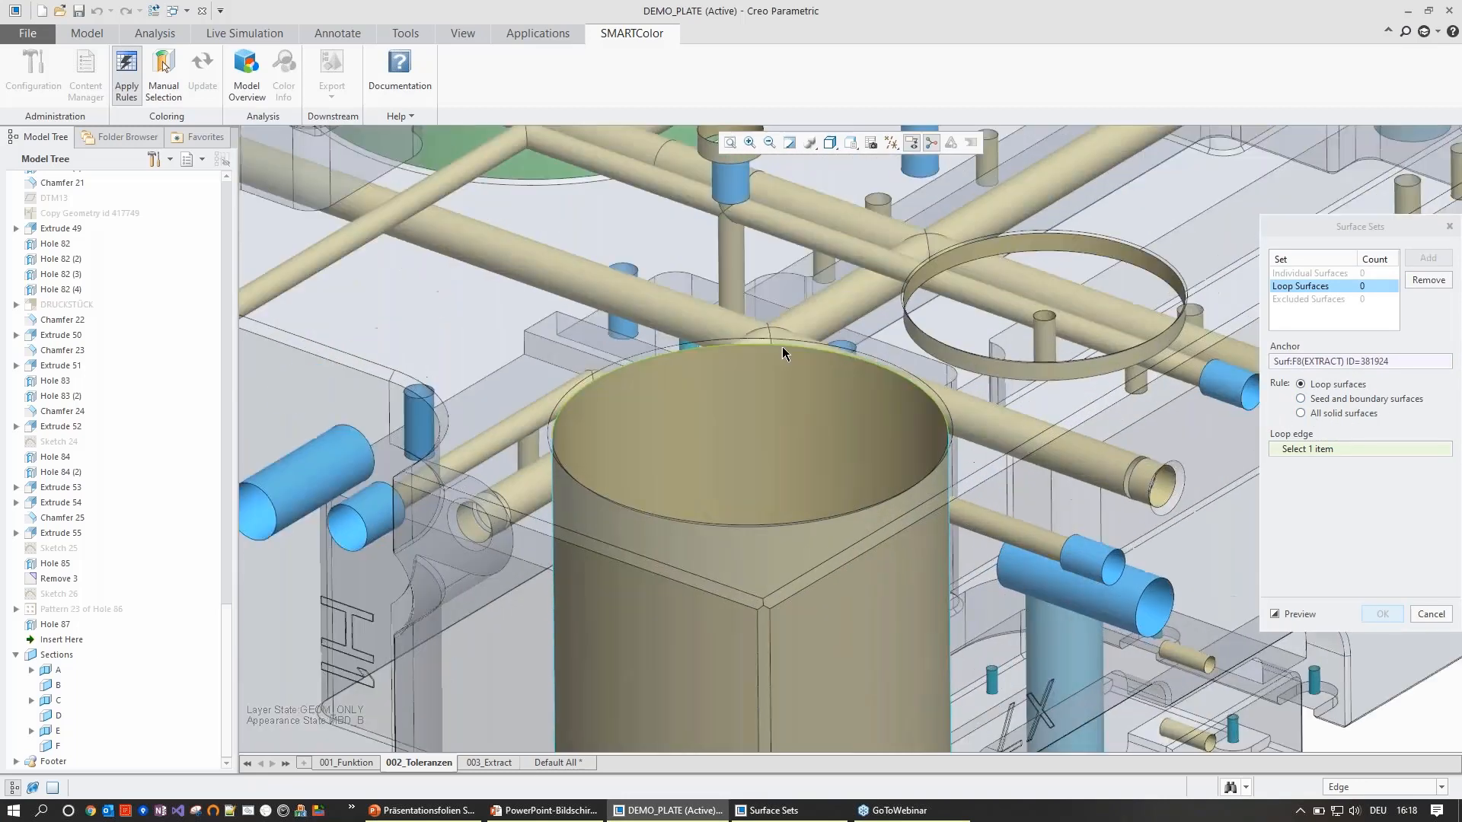
left_click(784, 347)
left_click(1382, 614)
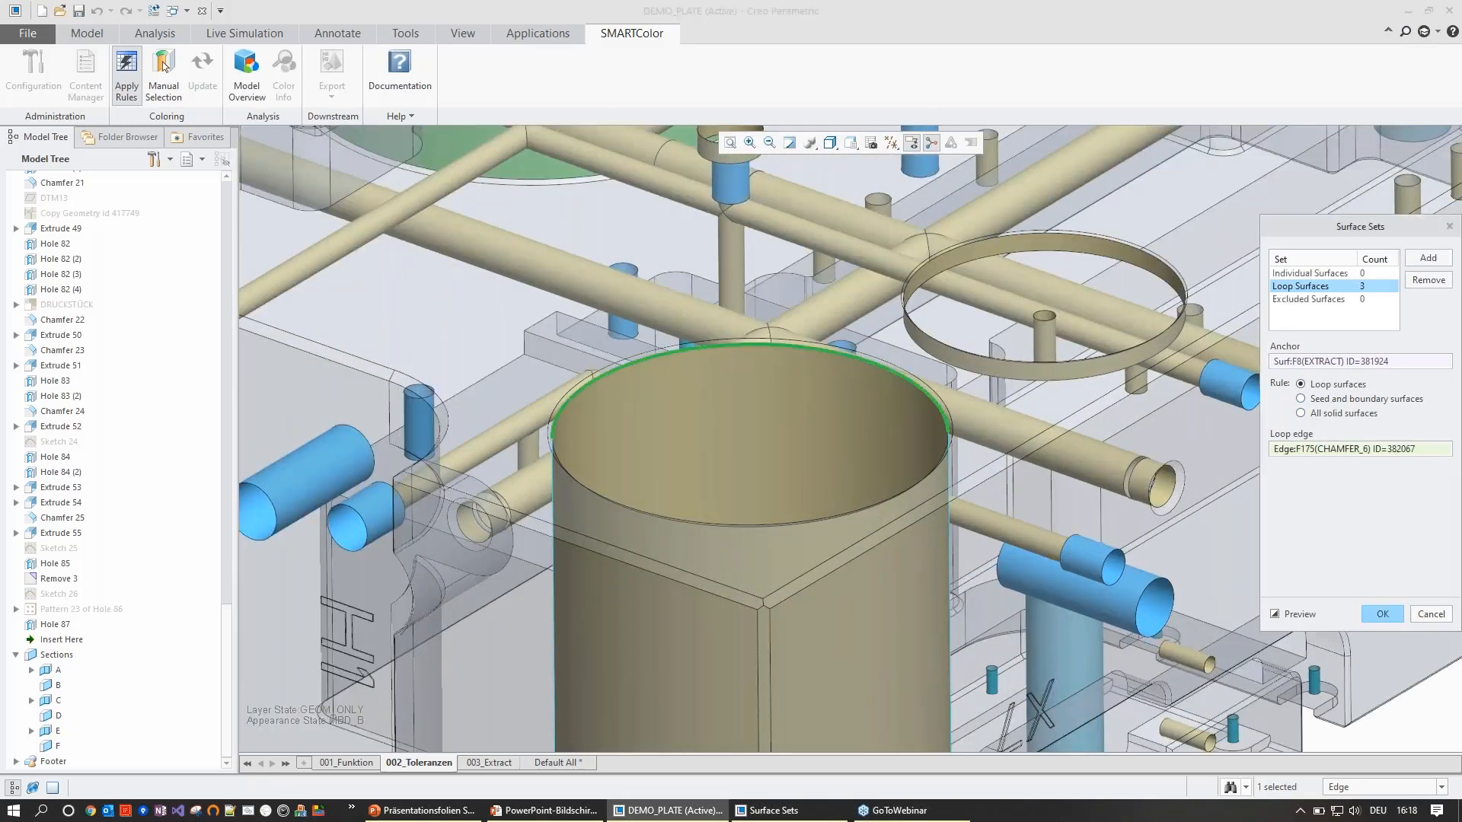
scroll(908, 527, "up", 8)
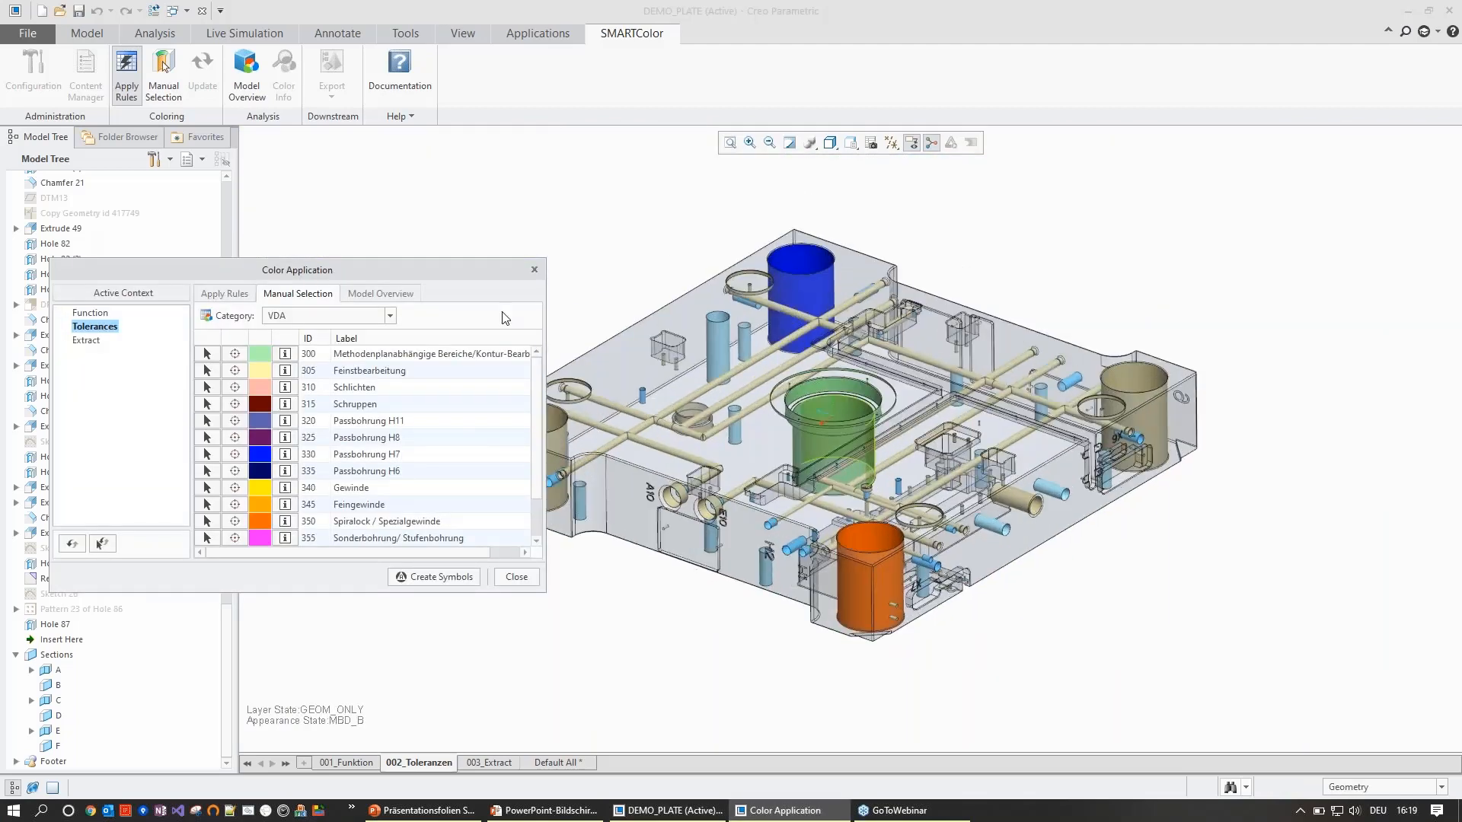
- Examine in the model overview which surfaces carry Grundkörperflächen, Kanalbohrungen, the two larger Gewindebohrungen colors and Spiralock / Spezialgewinde
left_click_drag(293, 276, 272, 256)
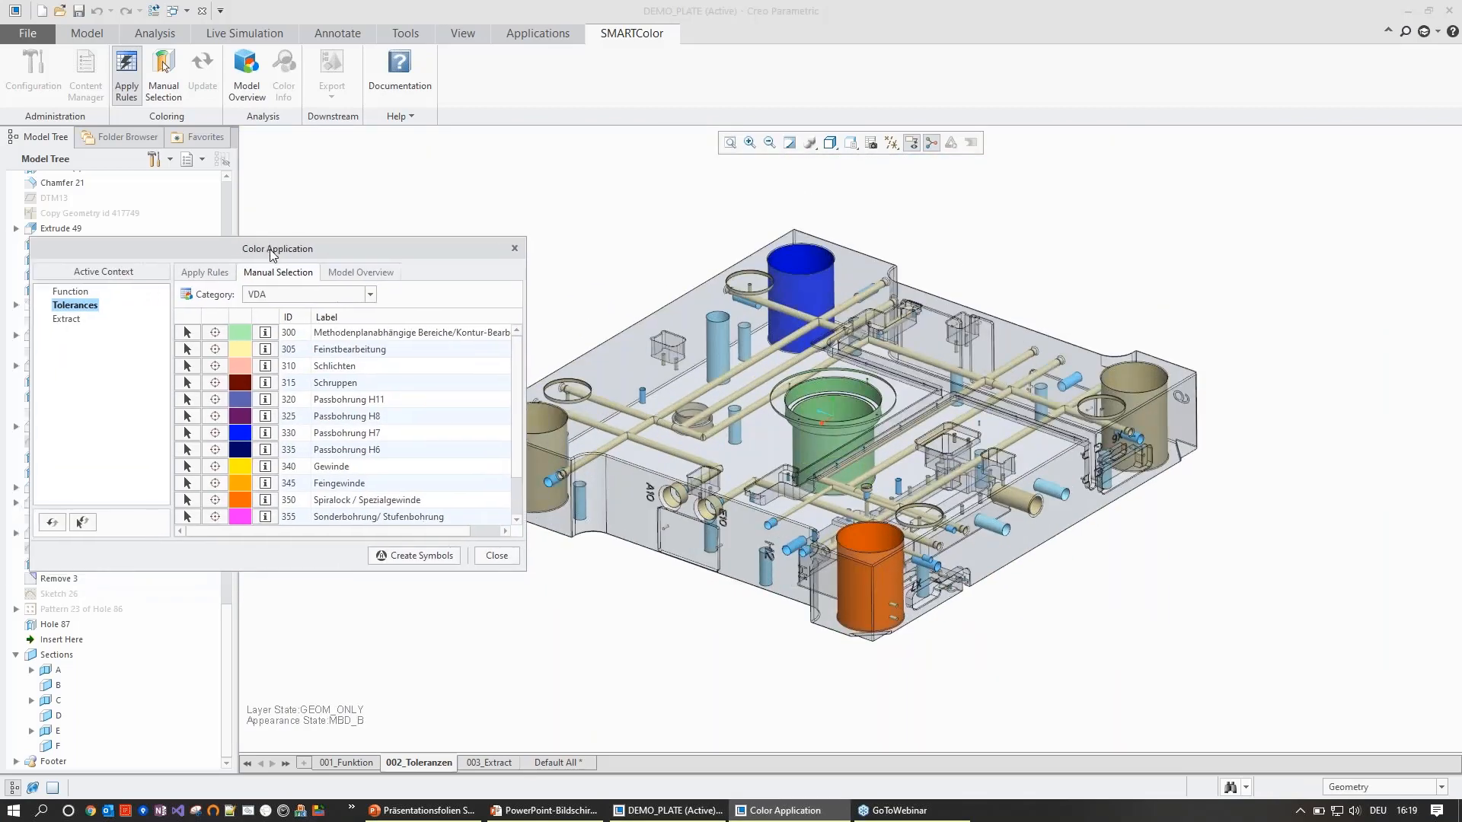
left_click(357, 275)
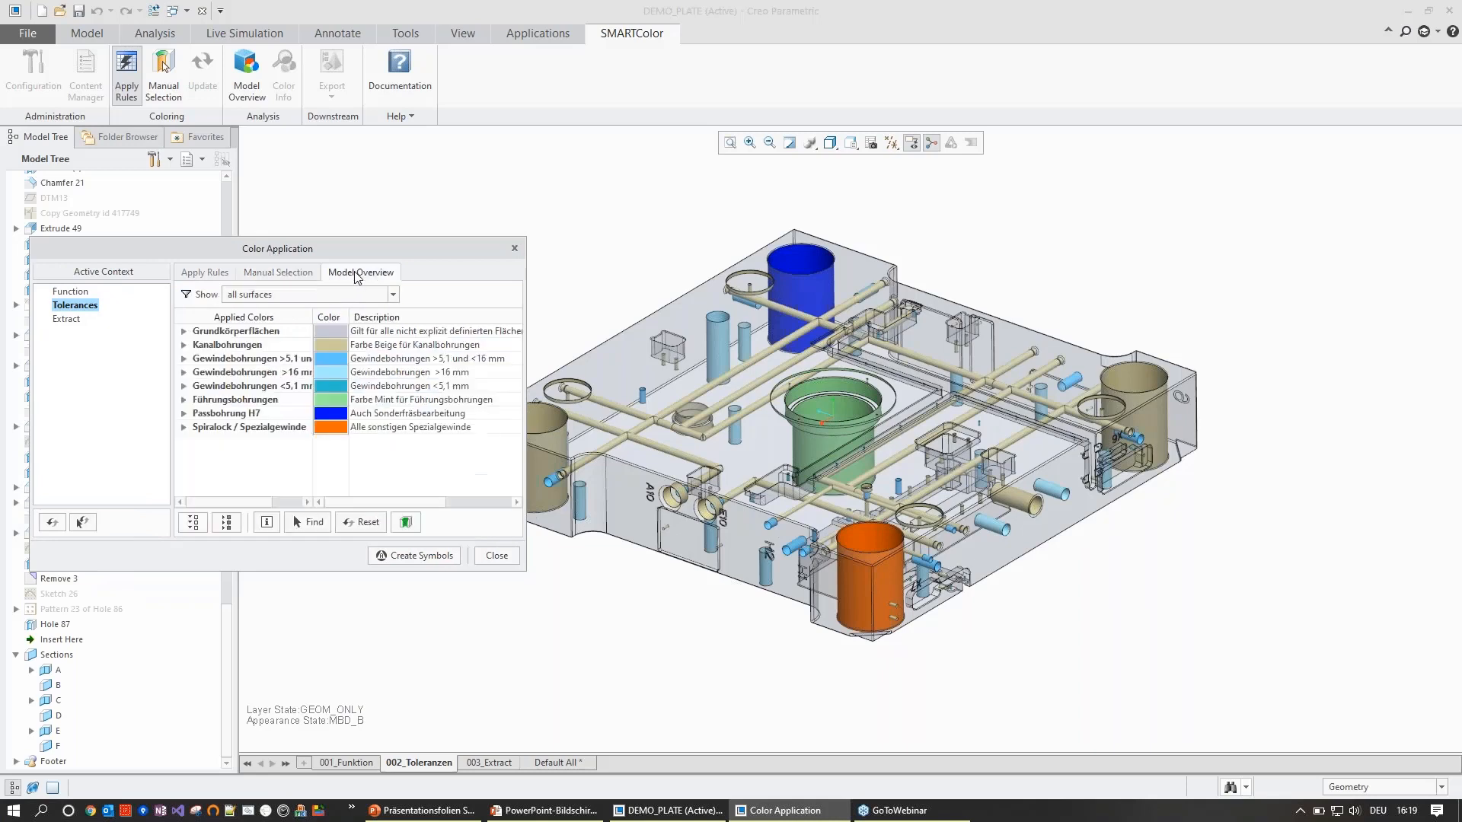
left_click(243, 334)
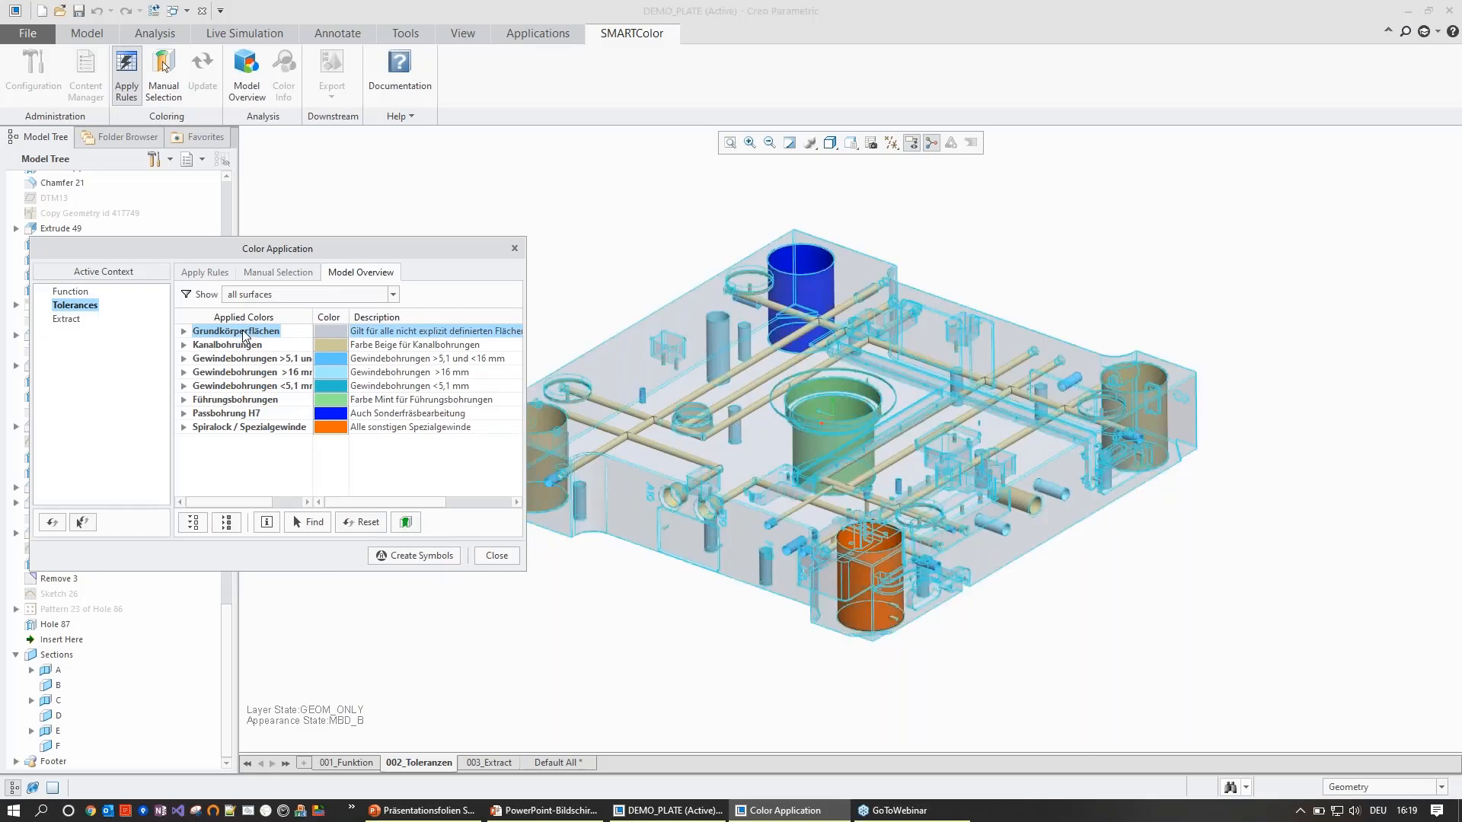
left_click_drag(313, 315, 353, 314)
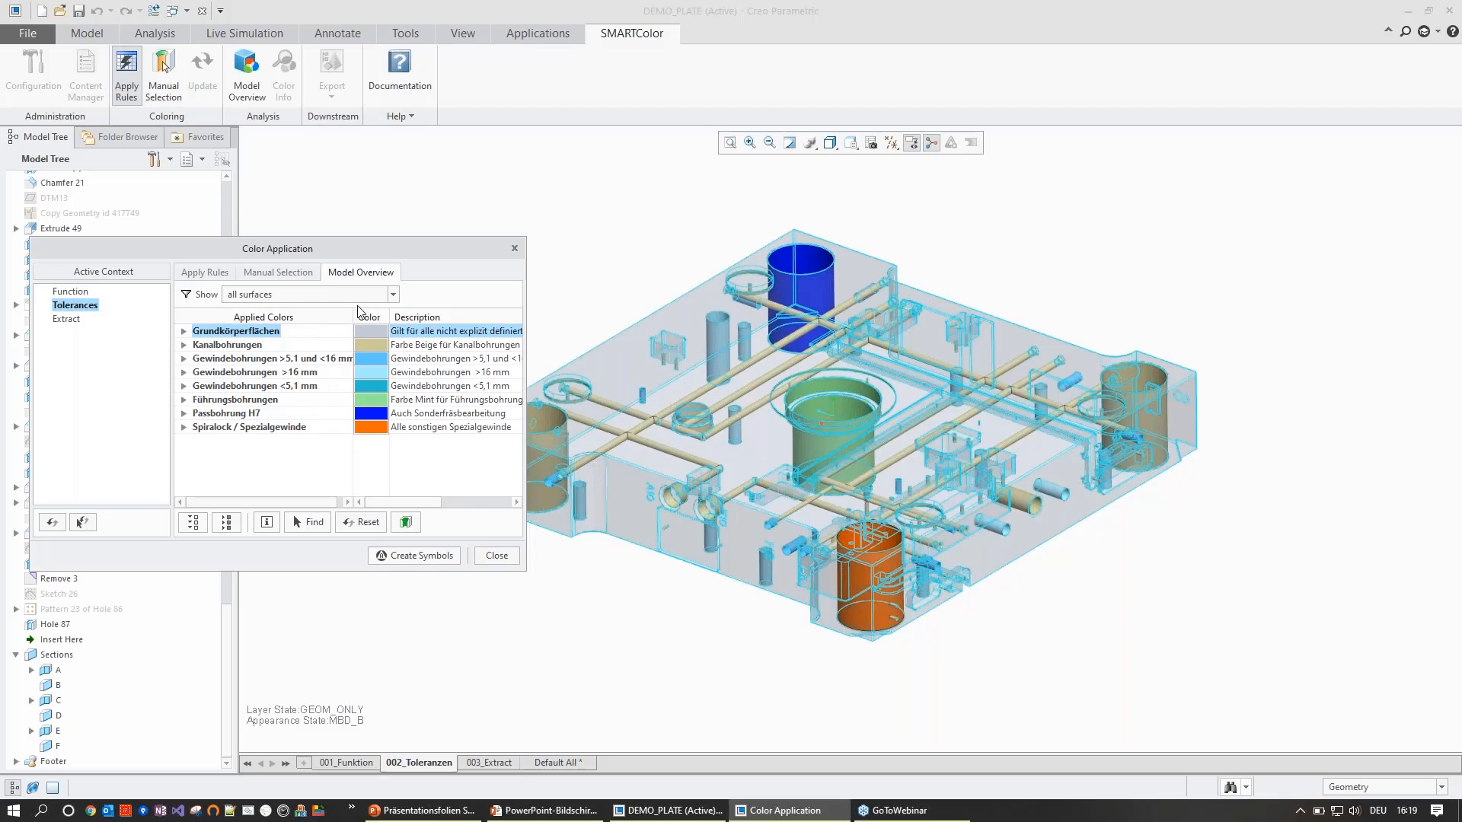
left_click(241, 347)
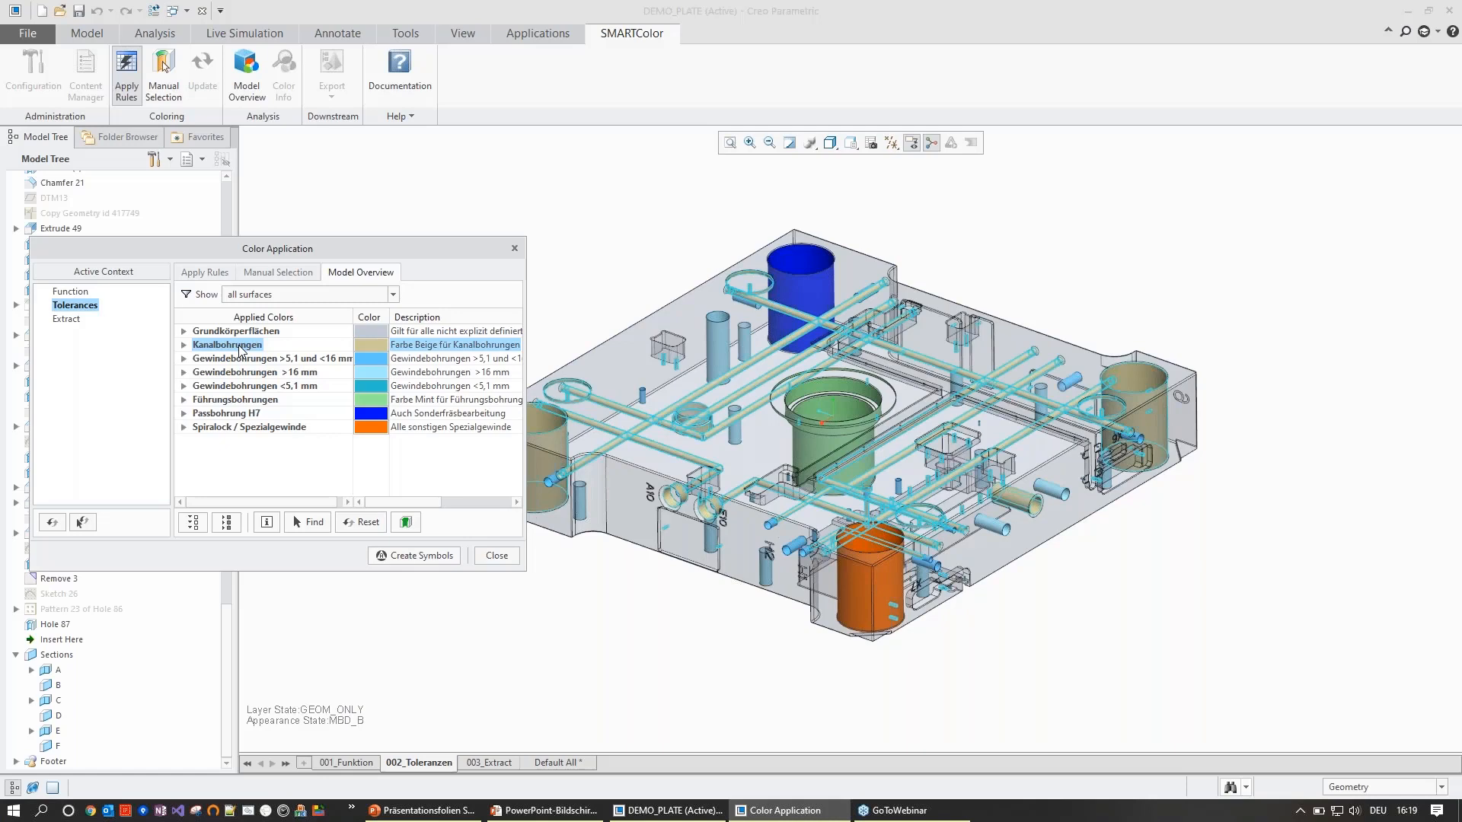
left_click(240, 360)
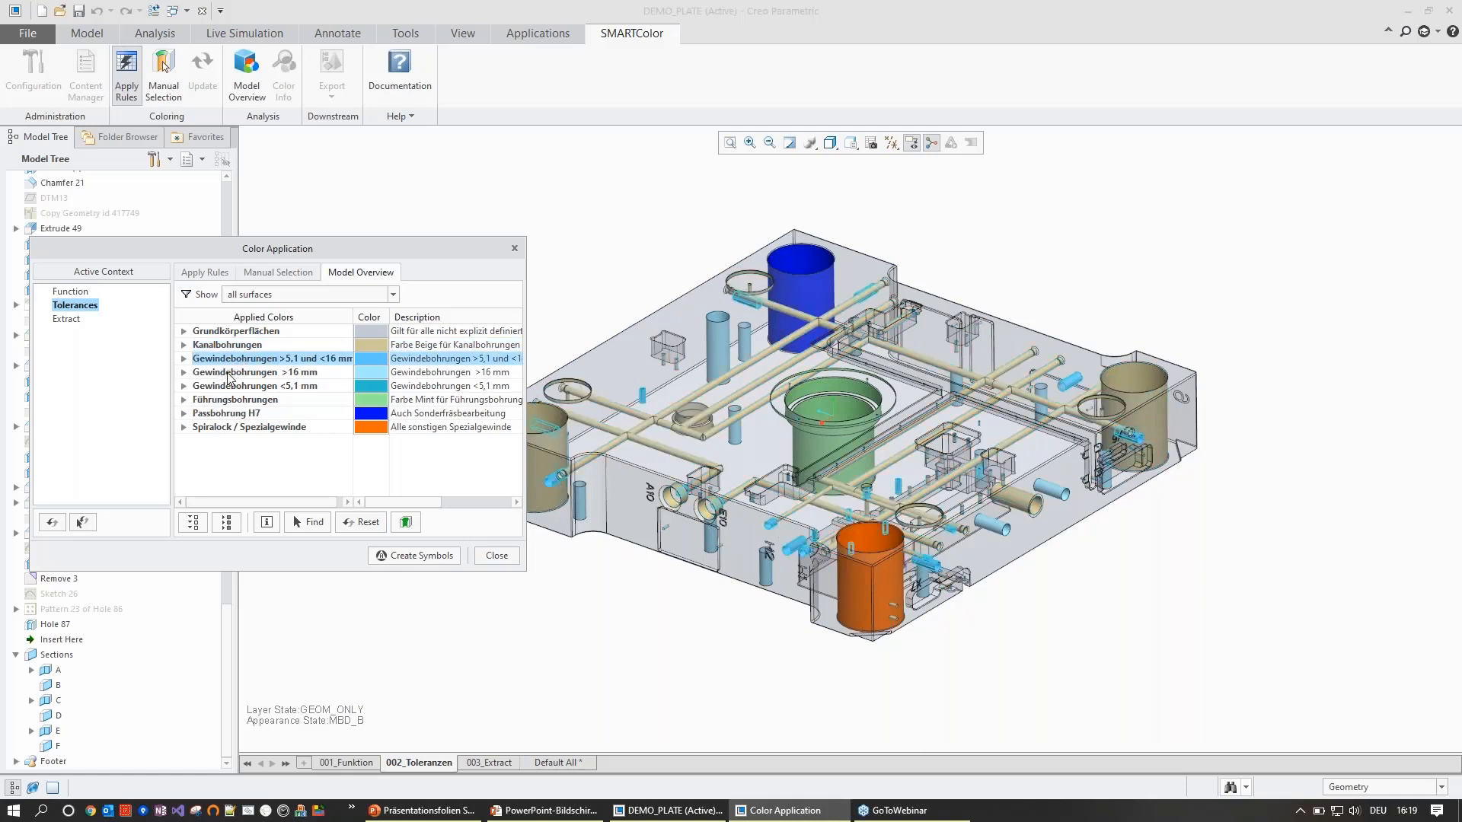
left_click(219, 374)
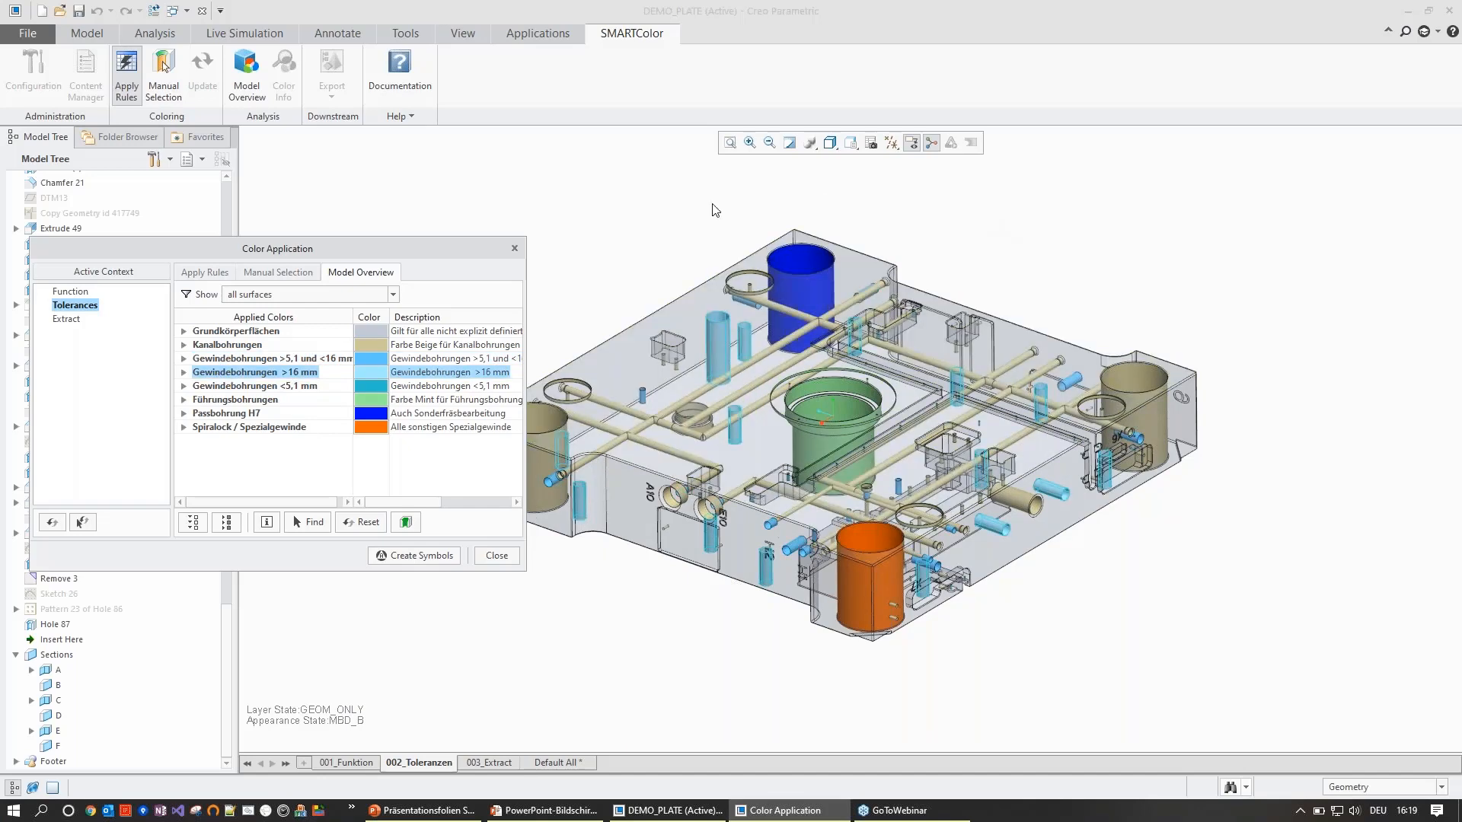
left_click(239, 427)
scroll(1115, 279, "up", 1)
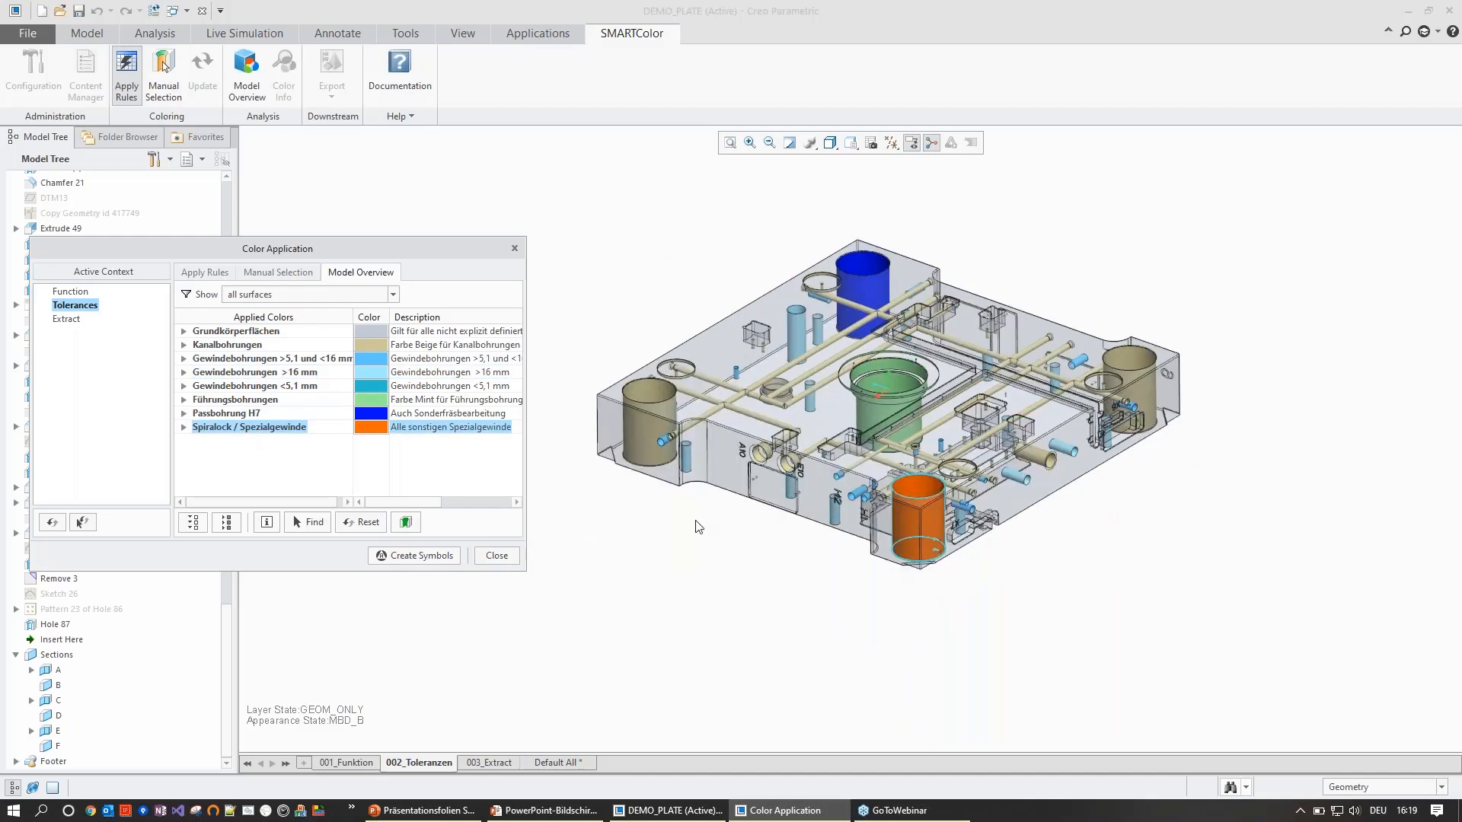
scroll(695, 520, "down", 2)
scroll(818, 571, "up", 1)
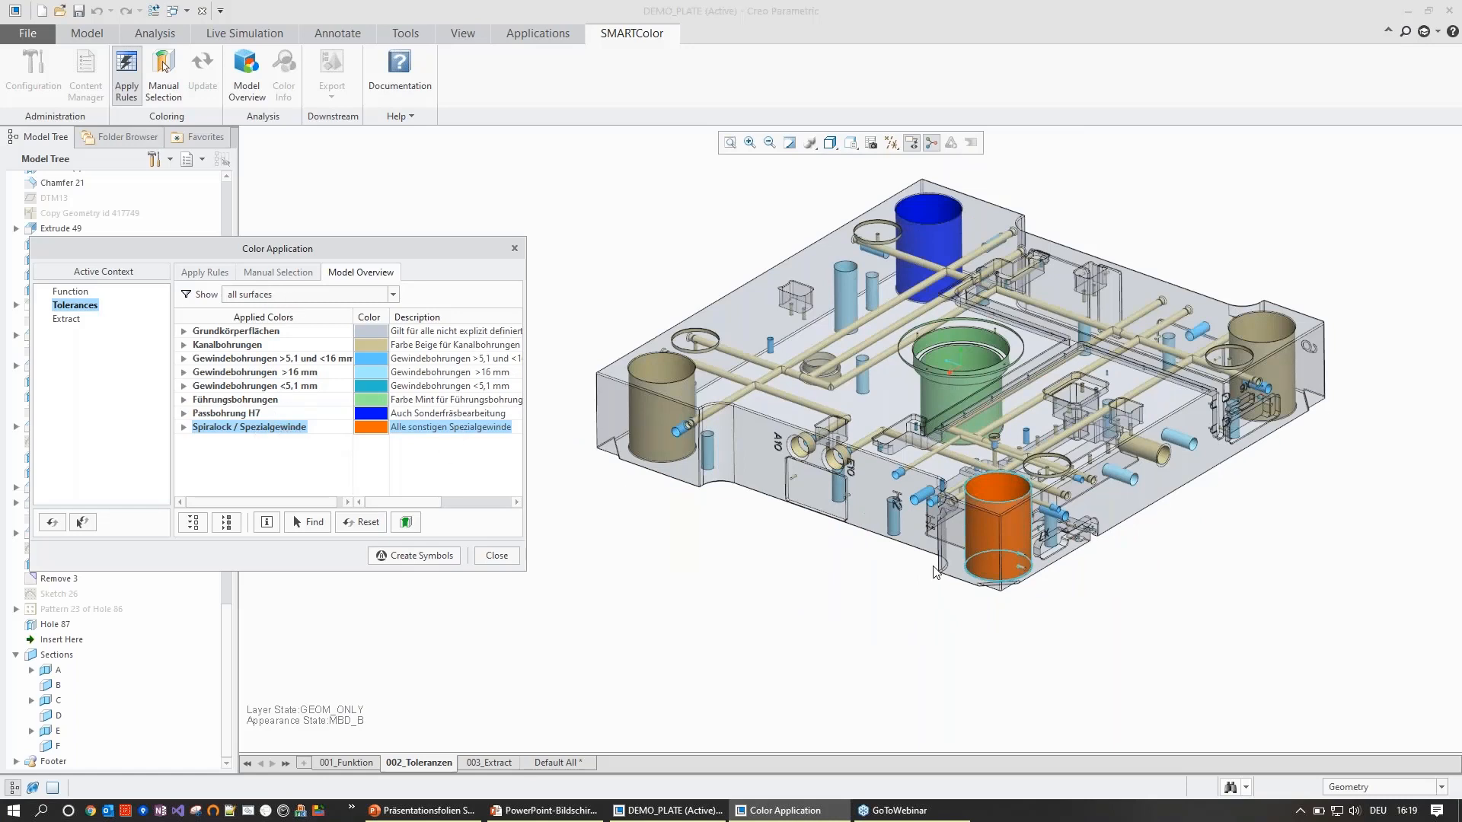
- Filter the color overview to only surfaces colored by rules, and then to only surfaces colored by user selection
left_click(268, 295)
left_click(271, 326)
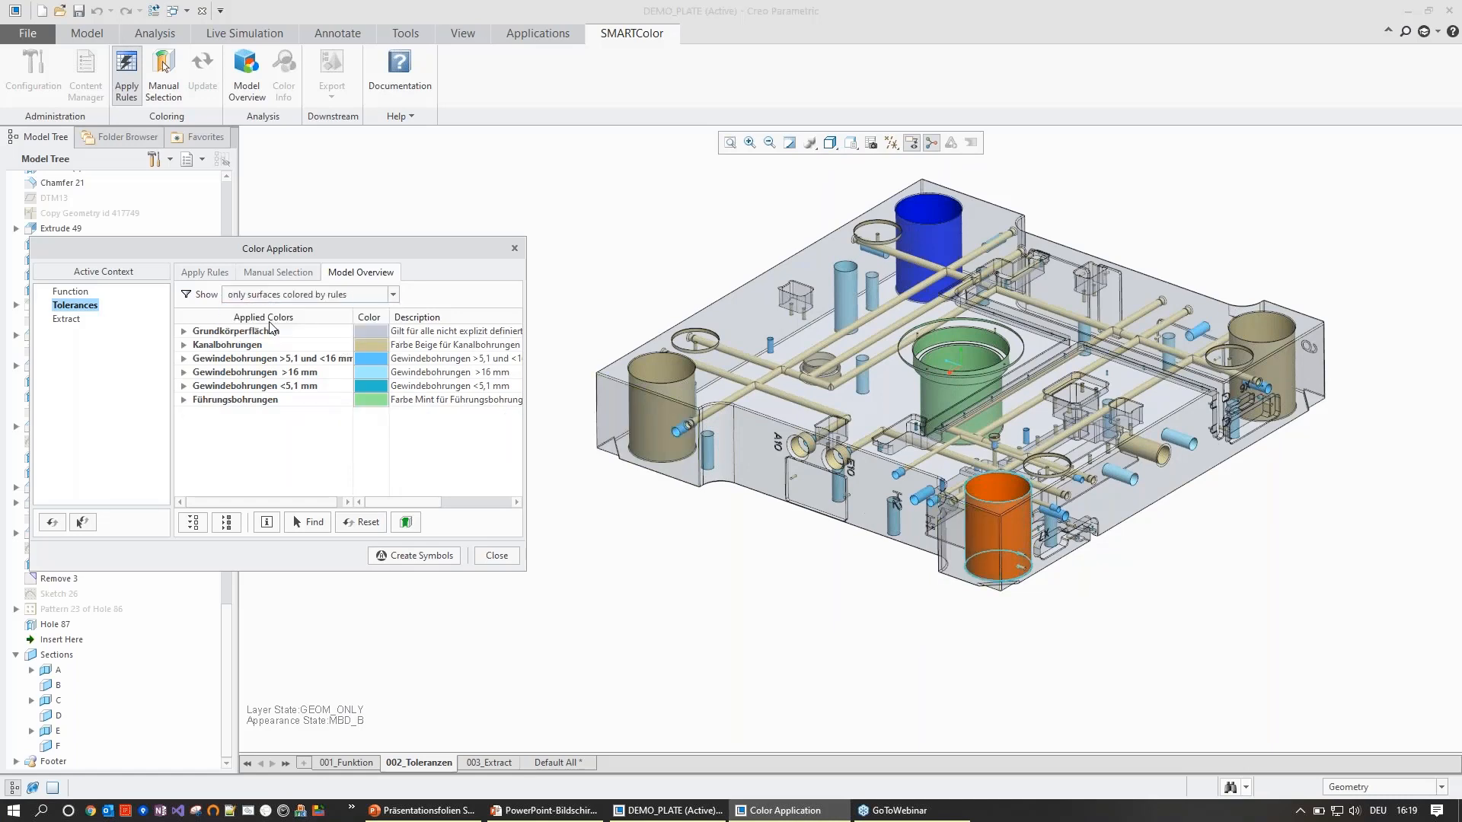
left_click(286, 297)
left_click(276, 338)
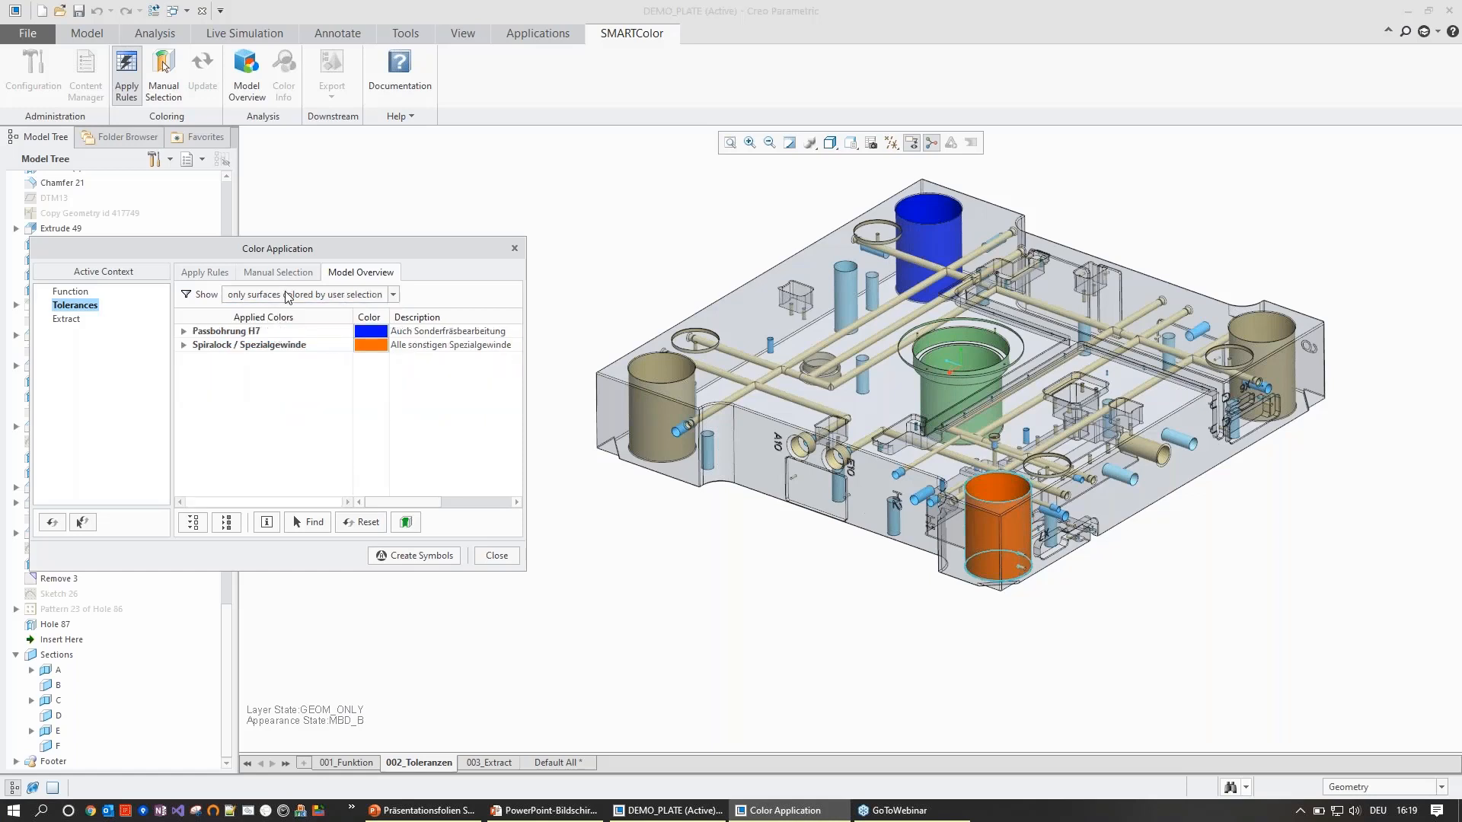
- Show all surfaces in the color overview again and create the color symbols for the Tolerances rules, finishing the color application
left_click(290, 297)
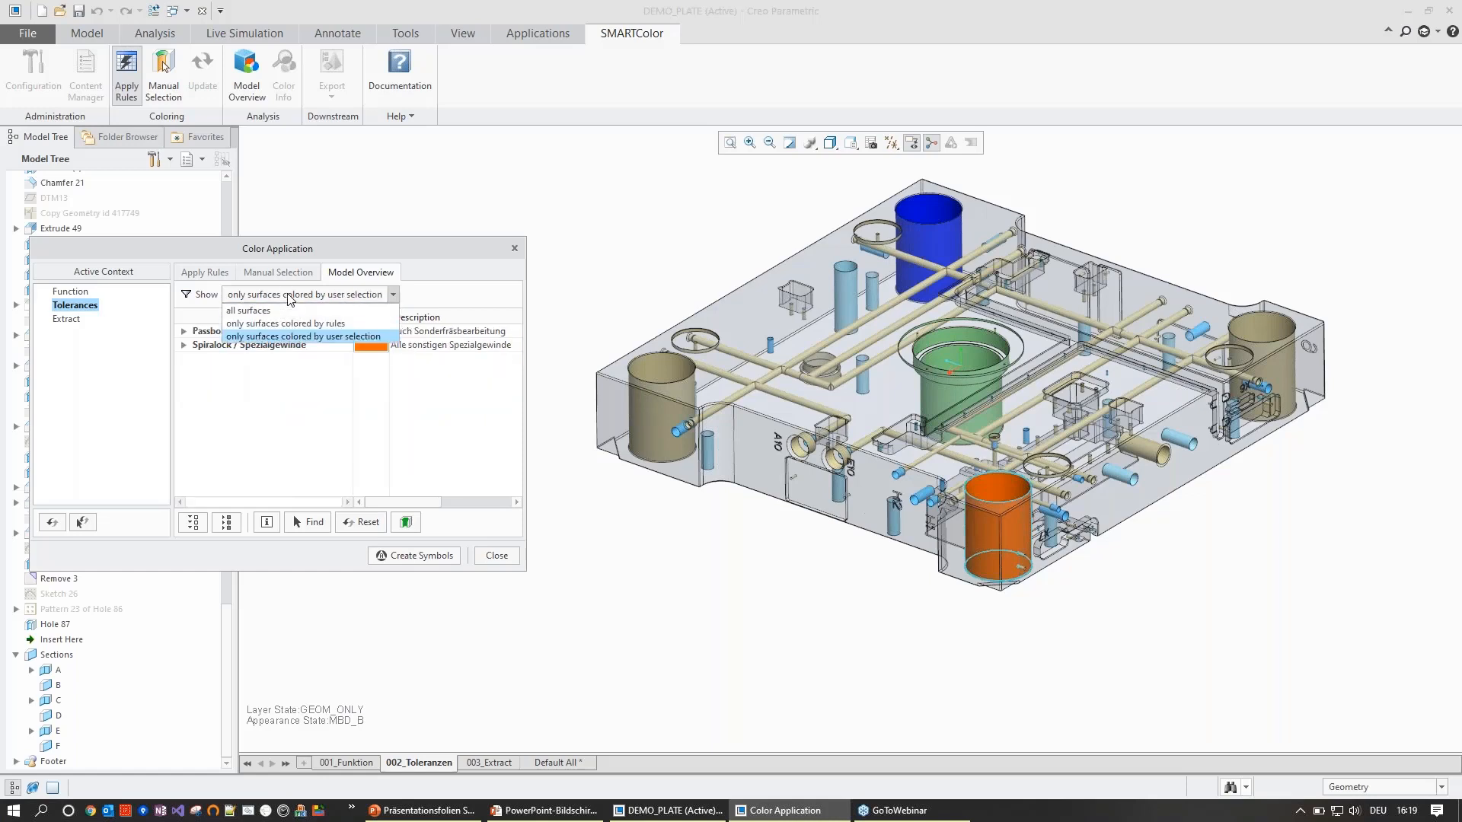
left_click(286, 313)
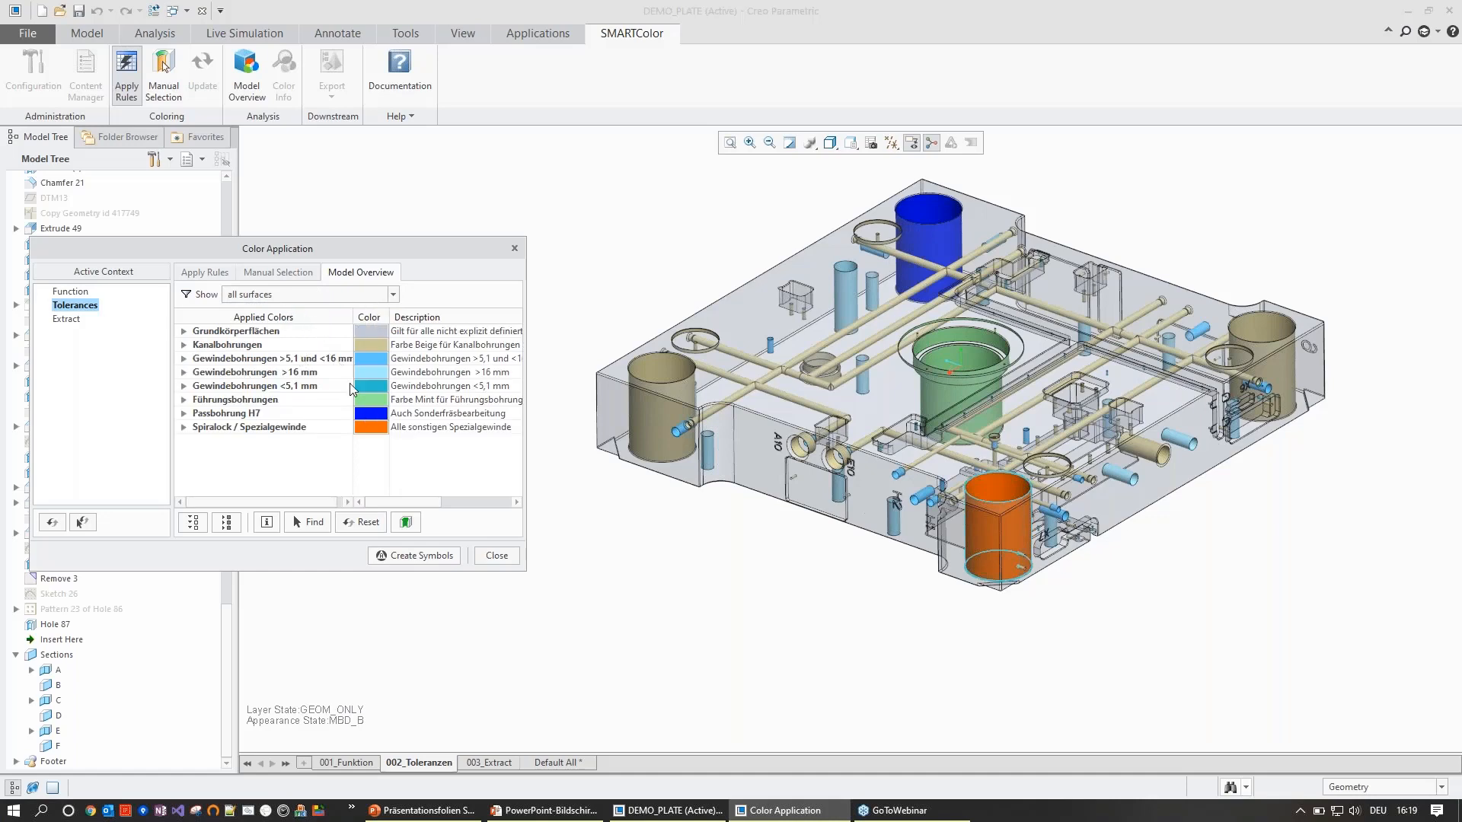
left_click(204, 272)
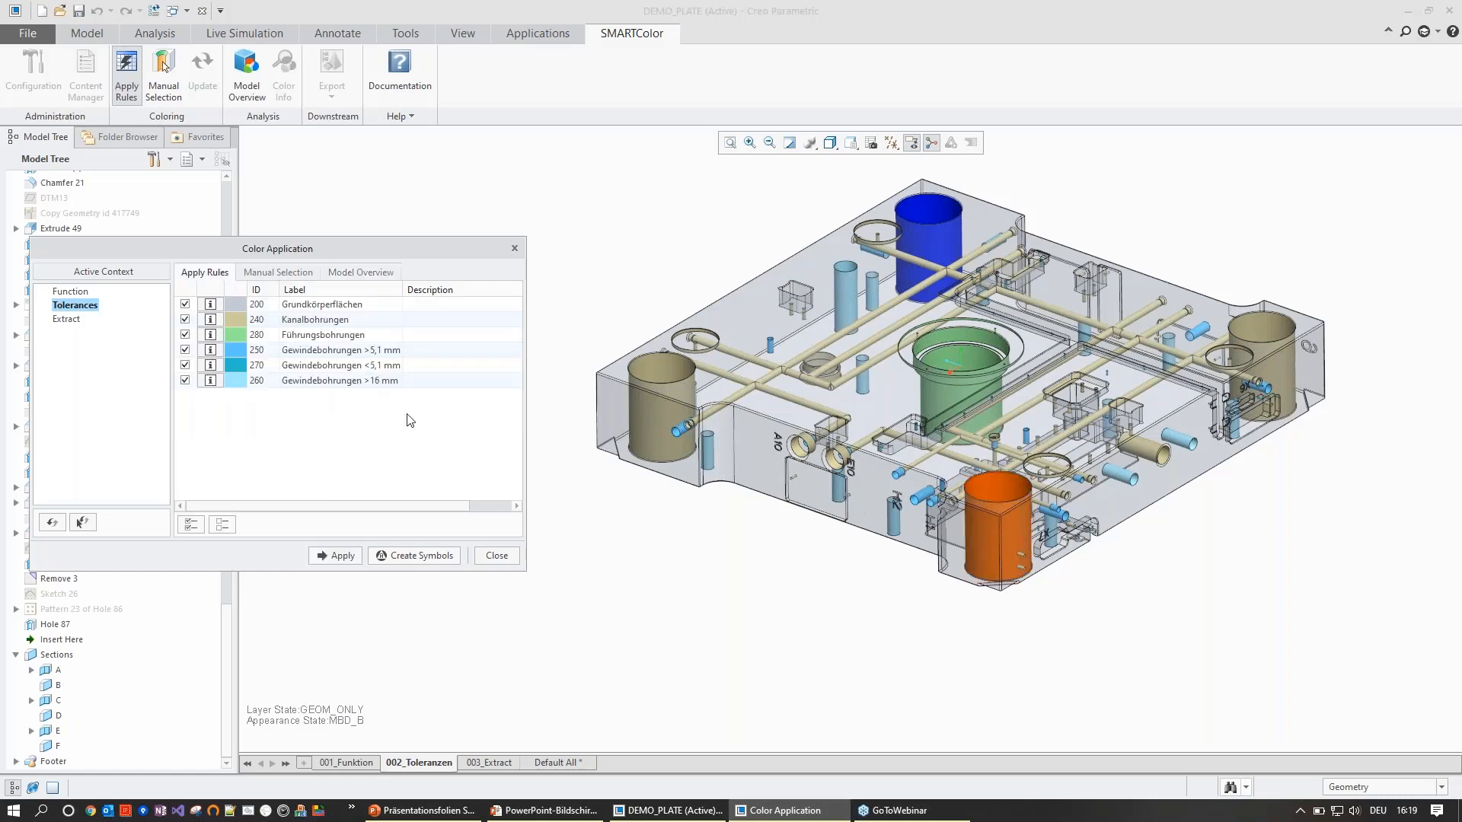
left_click_drag(406, 251, 480, 342)
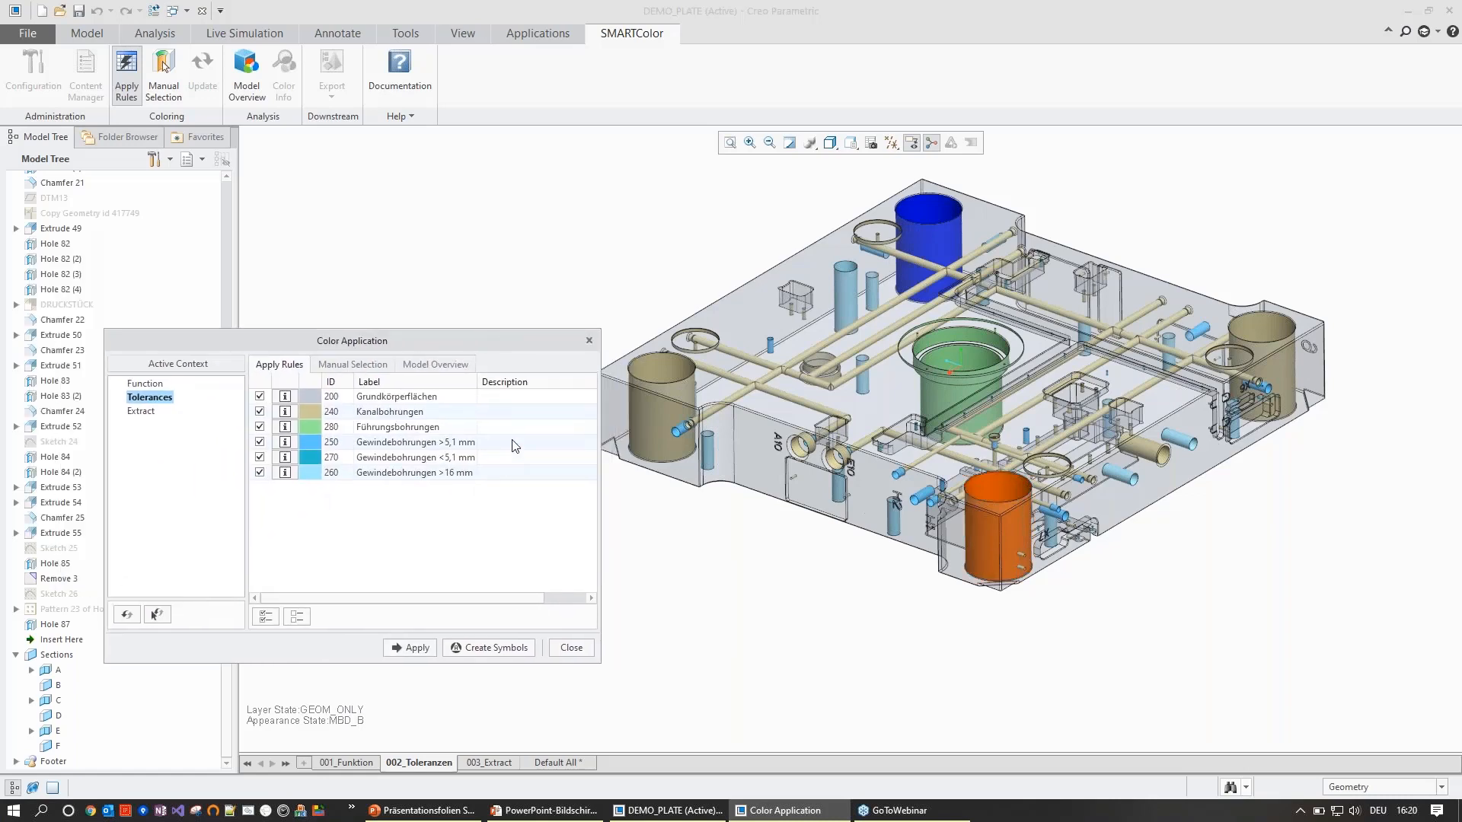
left_click(504, 649)
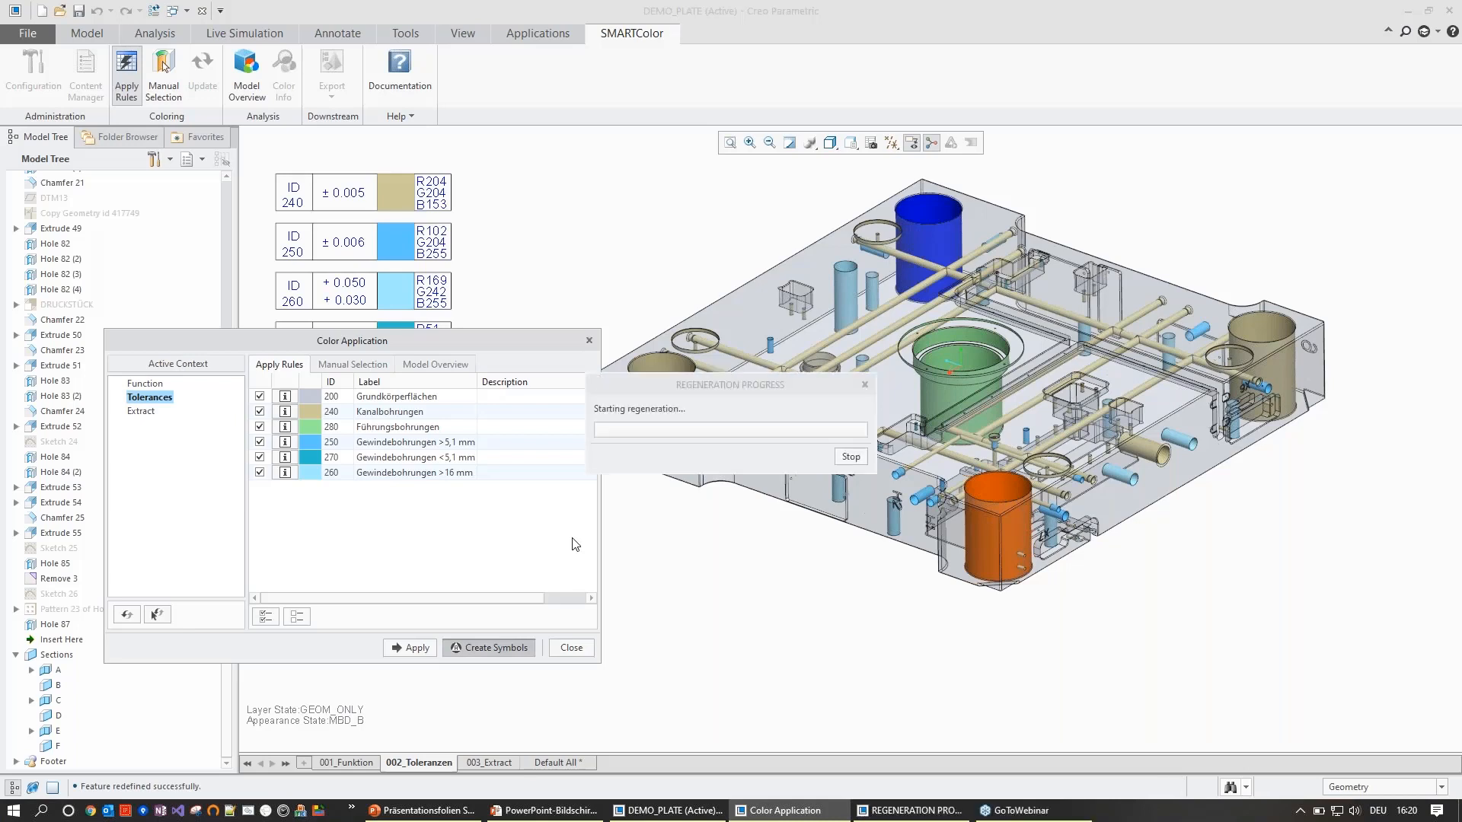
left_click(571, 647)
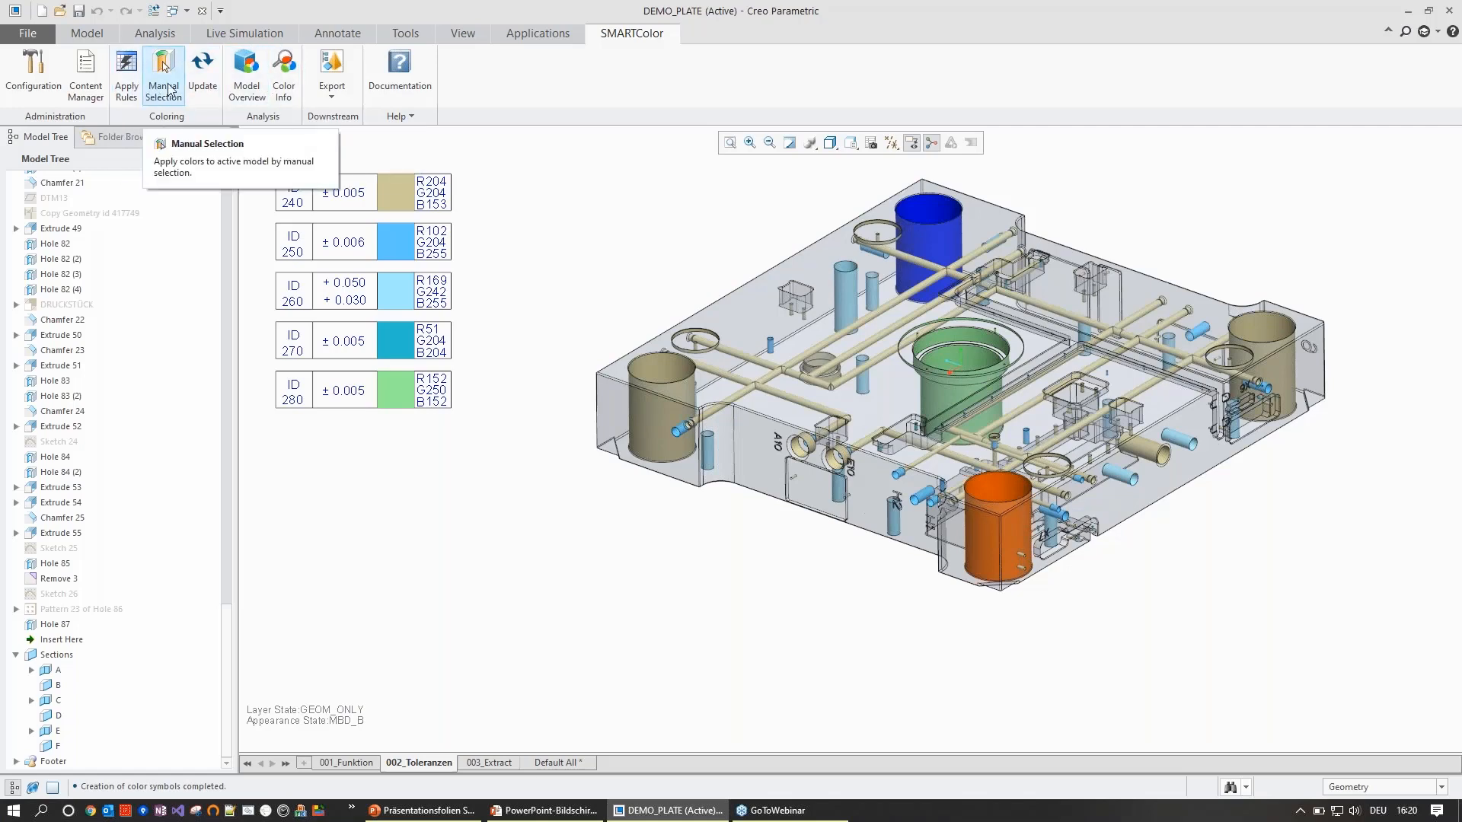
- Manually color the rectangular surface on the plate's front side face with Schlichten from the VDA category and recreate the color symbols
left_click(163, 70)
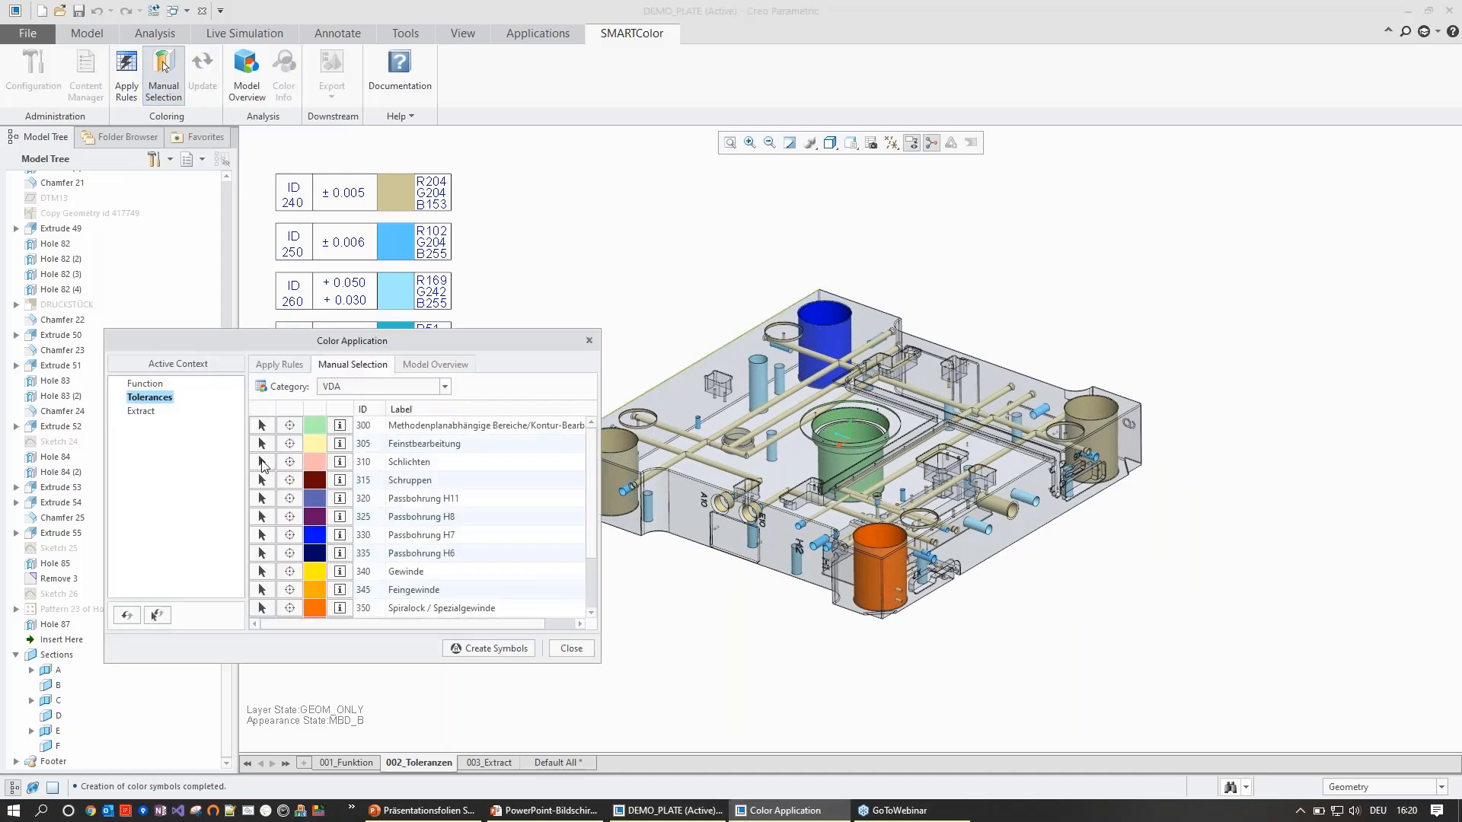
left_click(262, 462)
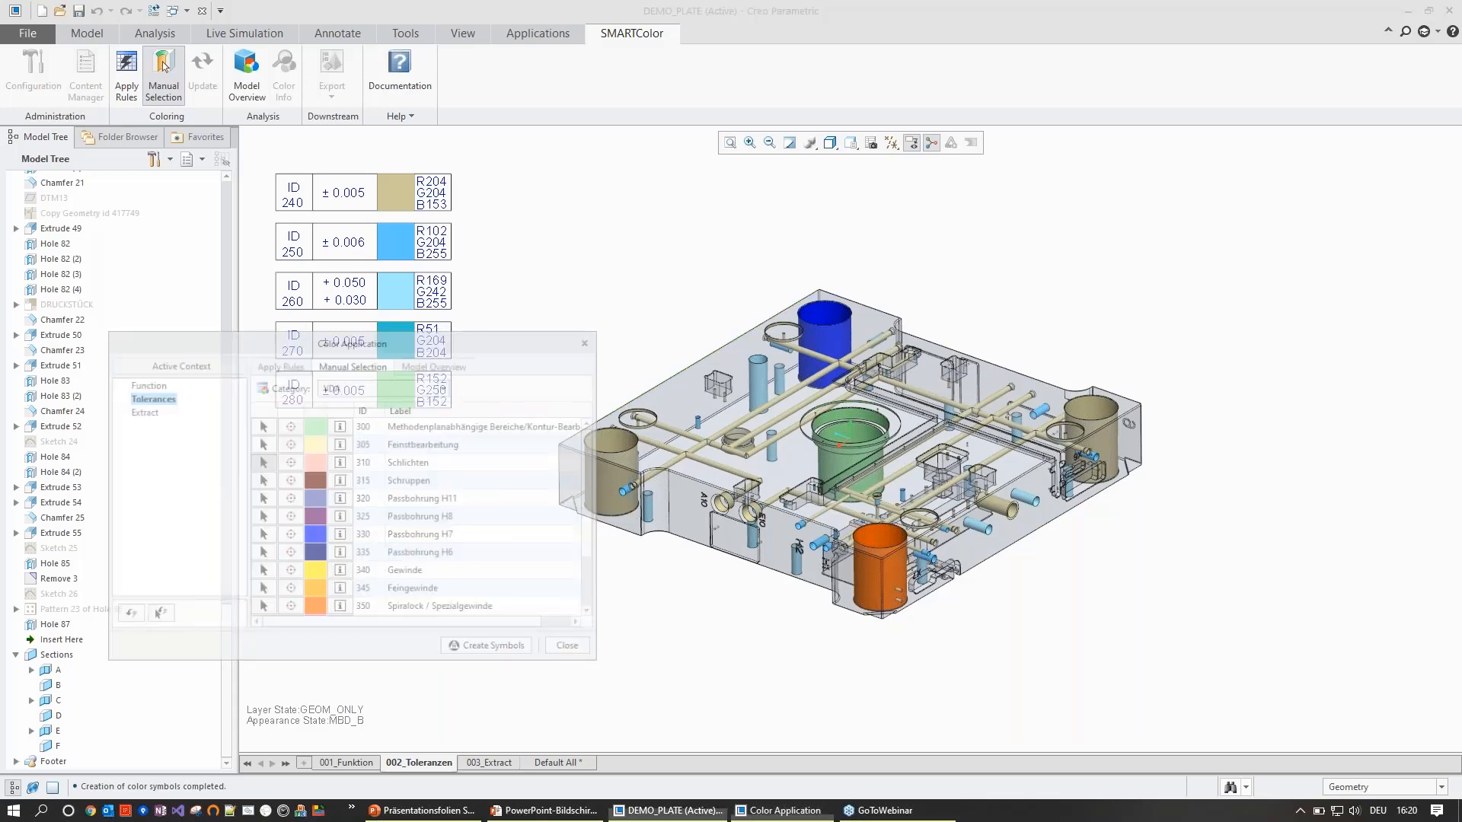
left_click(728, 536)
middle_click(546, 545)
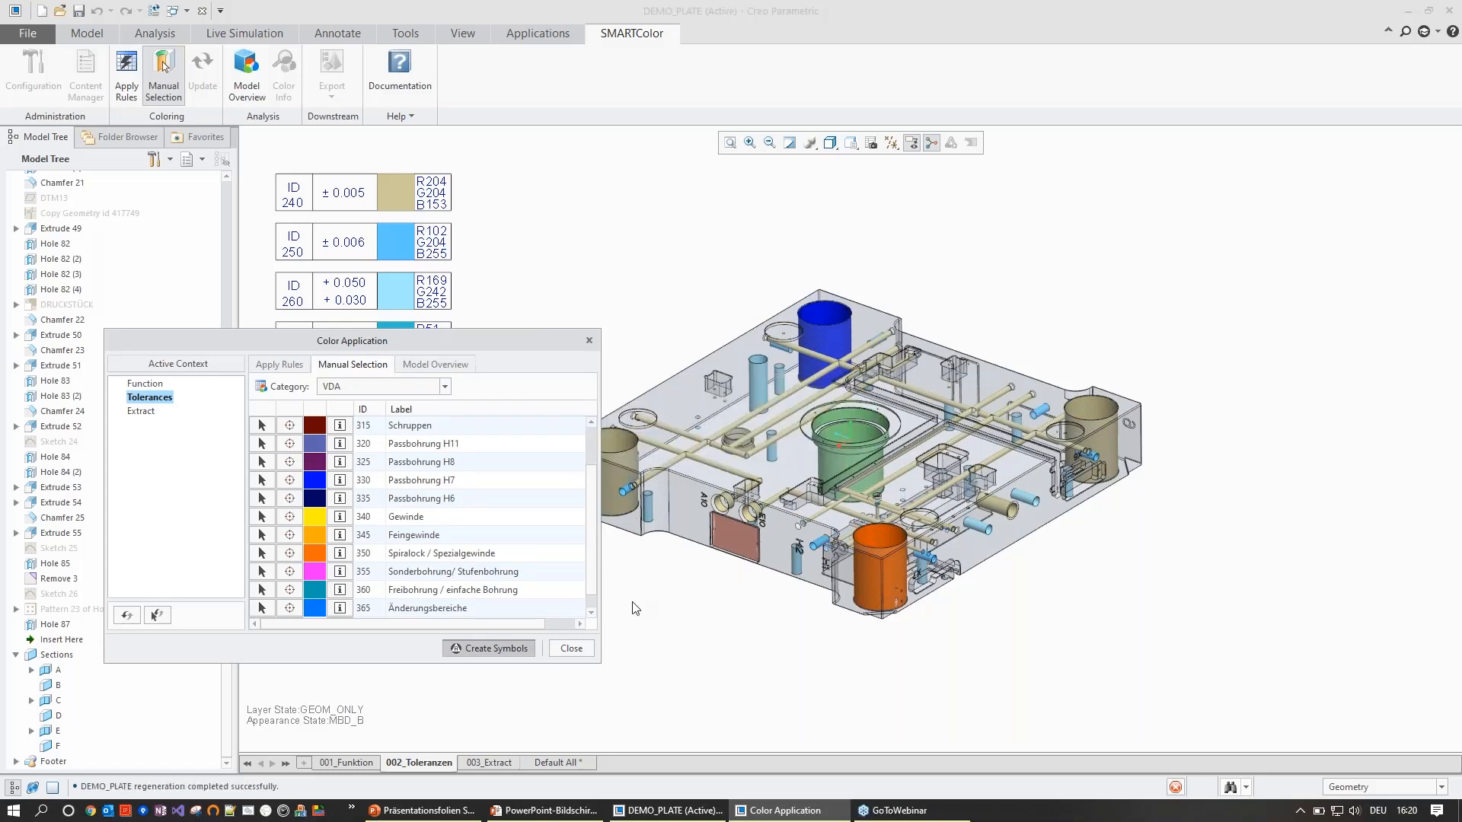
left_click(571, 649)
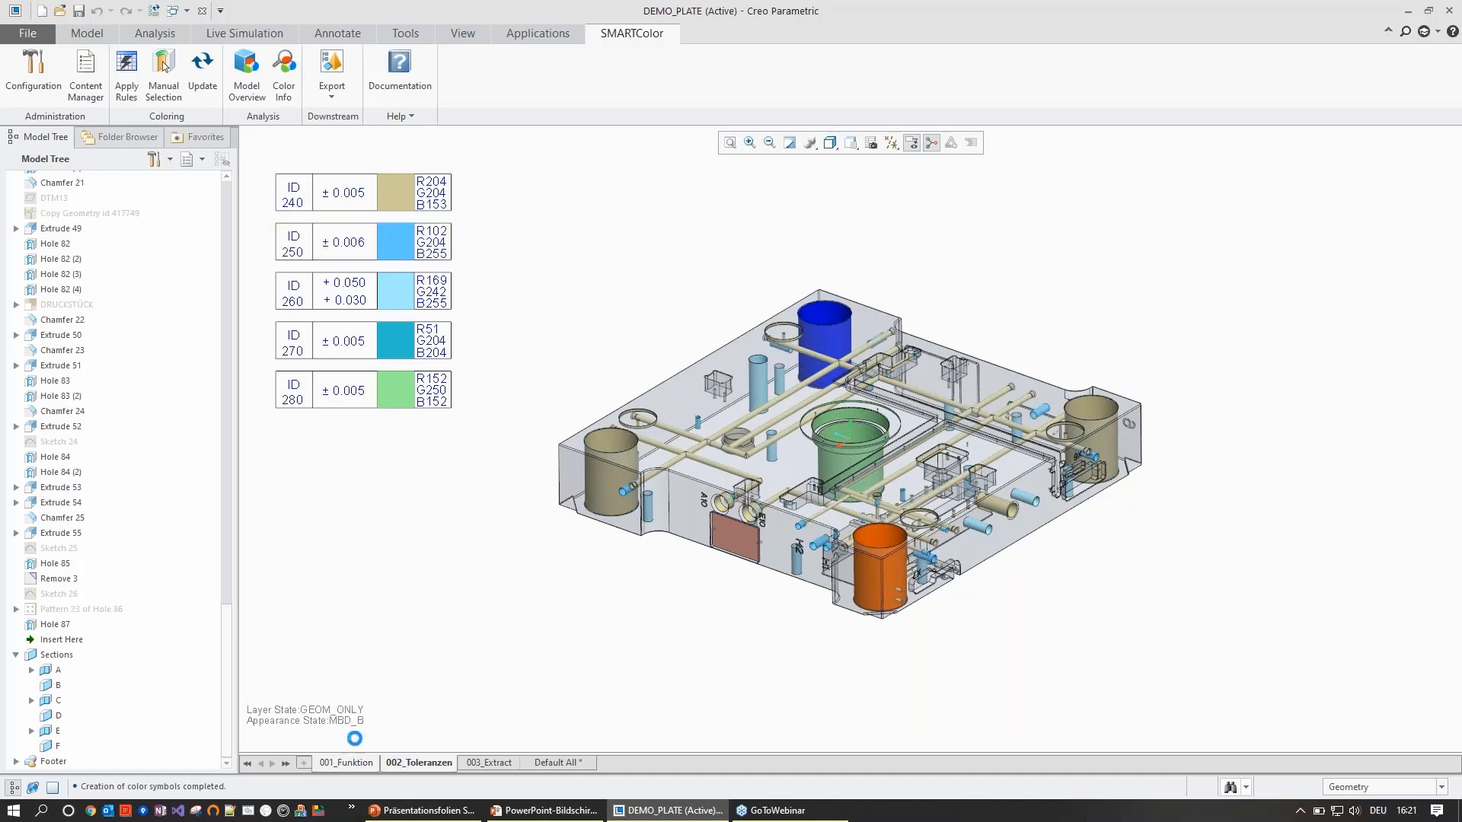
- Display the 001_Funktion state and highlight all Kühlkanal surfaces through their legend entry
left_click(347, 762)
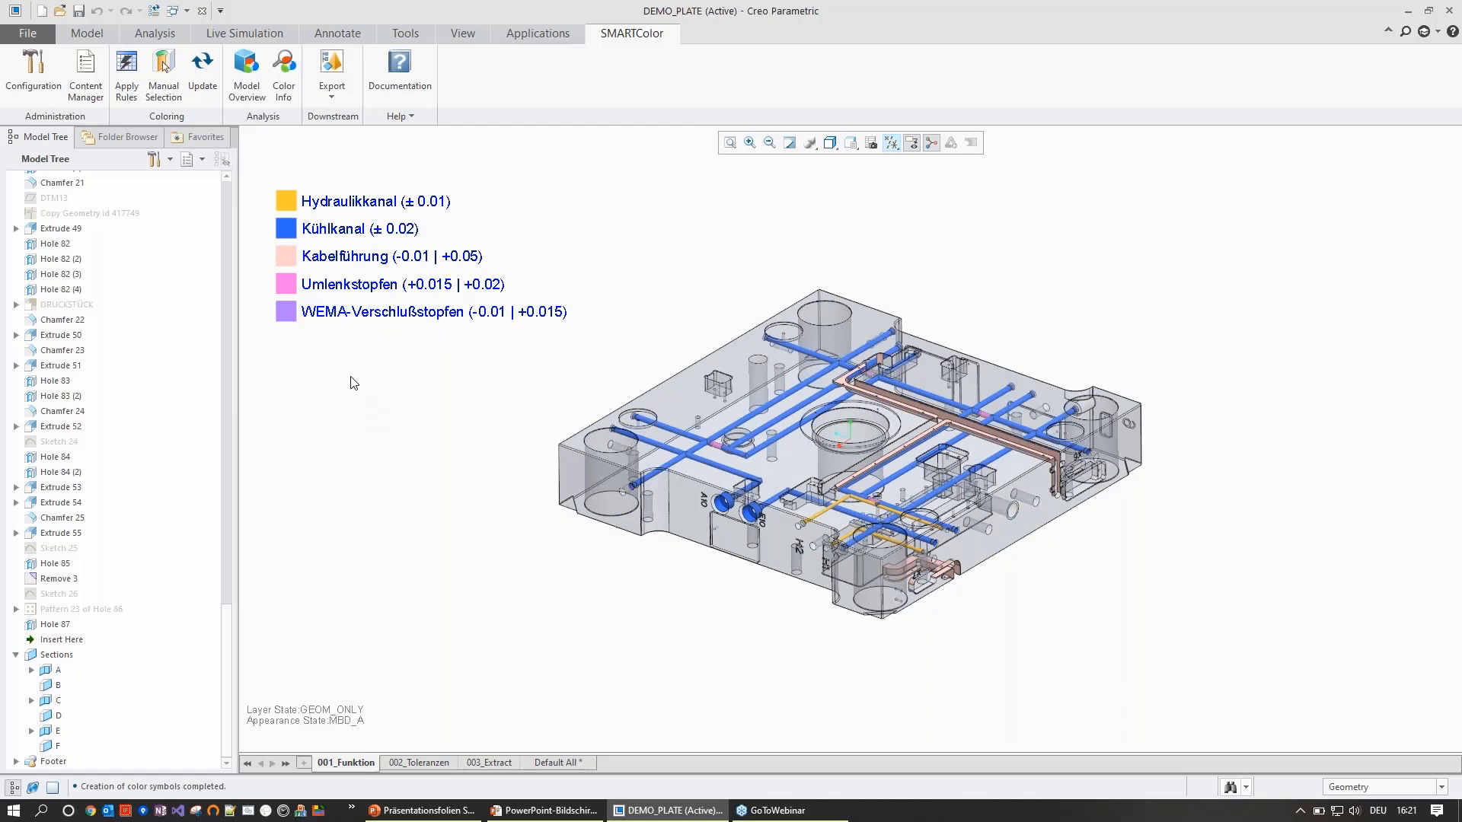
left_click(281, 232)
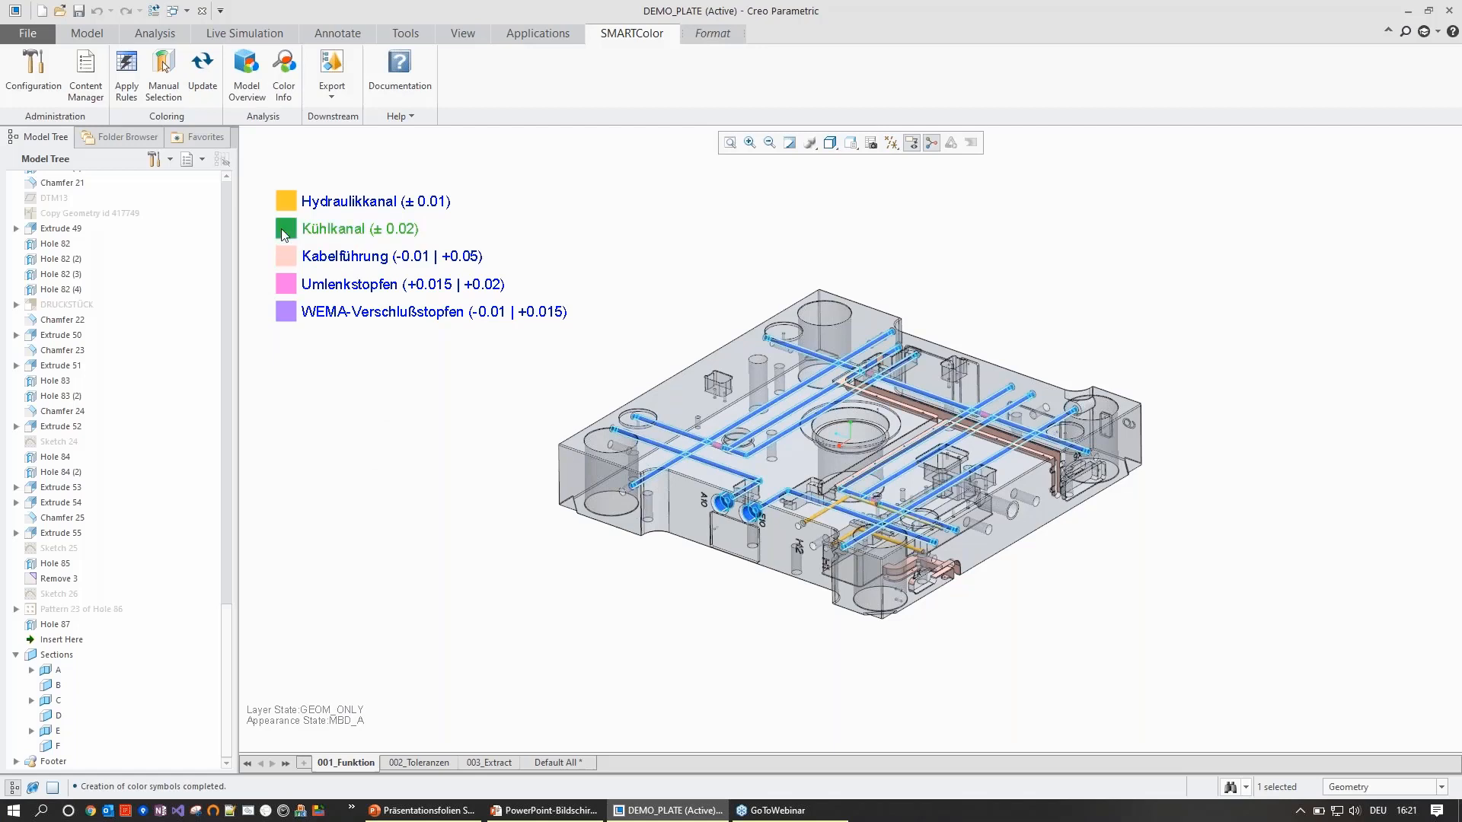
left_click(354, 412)
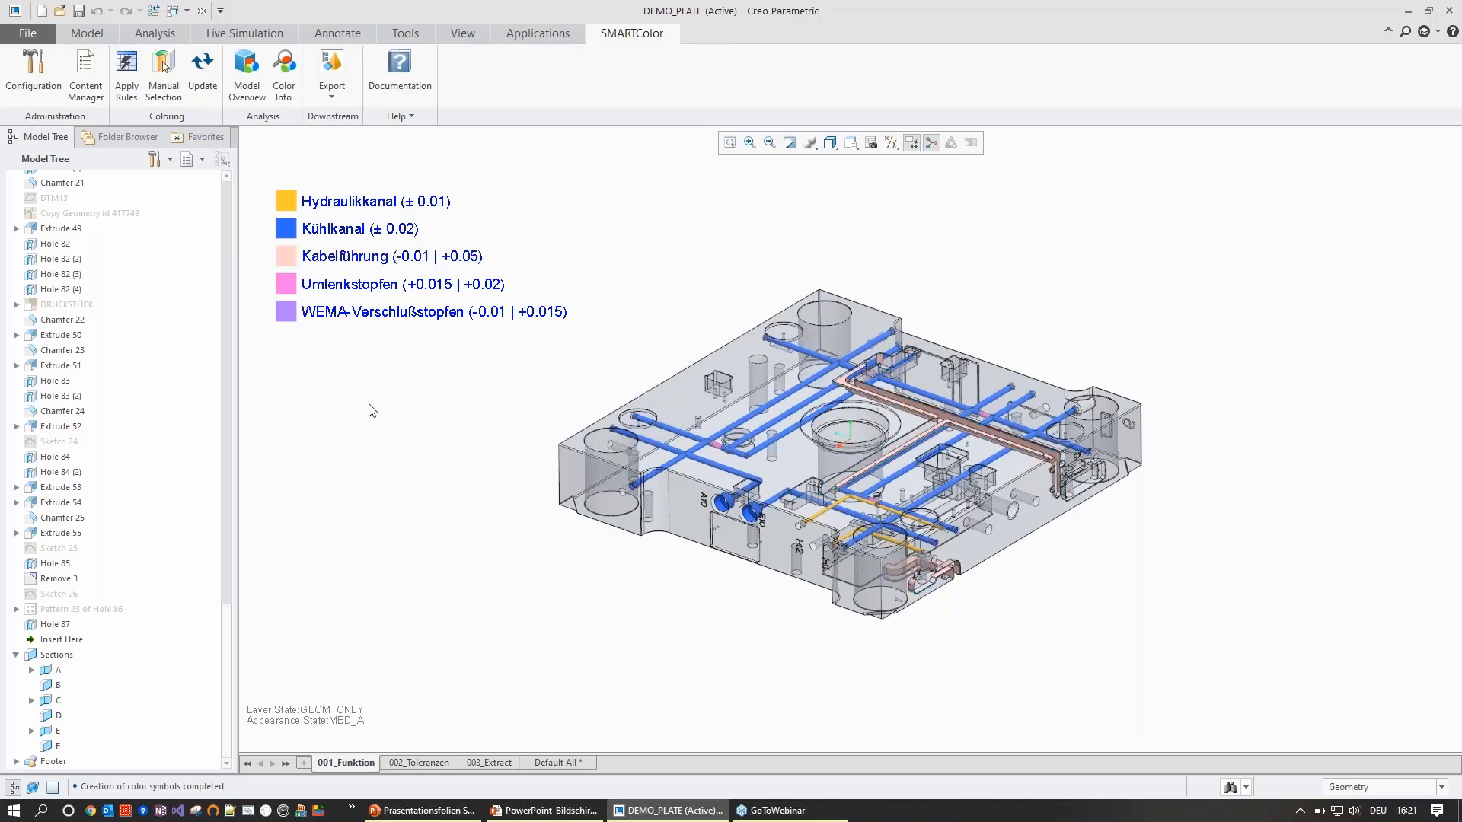
- Export the colored model to the Desktop as a Creo View (*.pvz) file named test
left_click(332, 61)
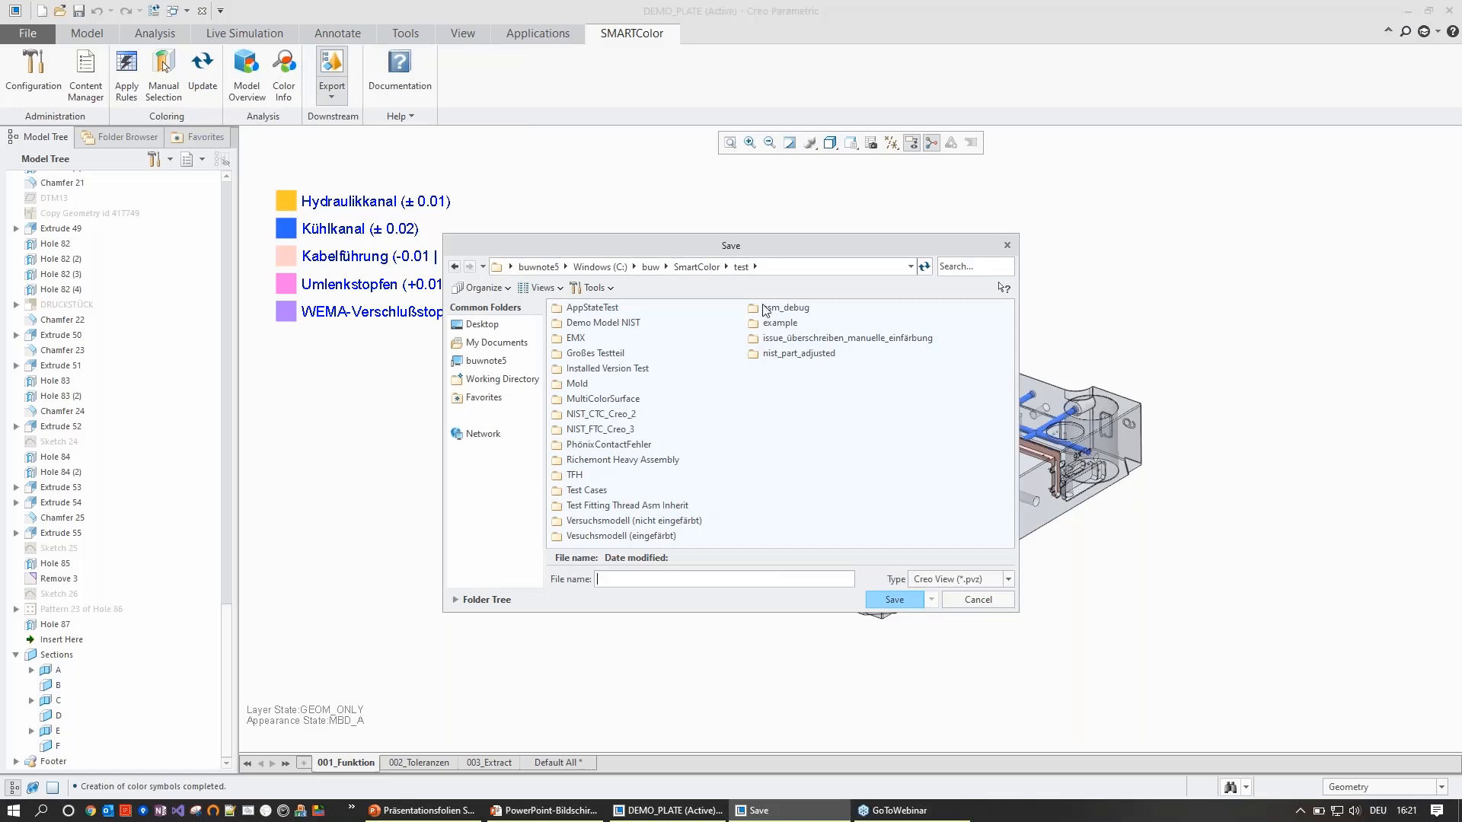
left_click(506, 325)
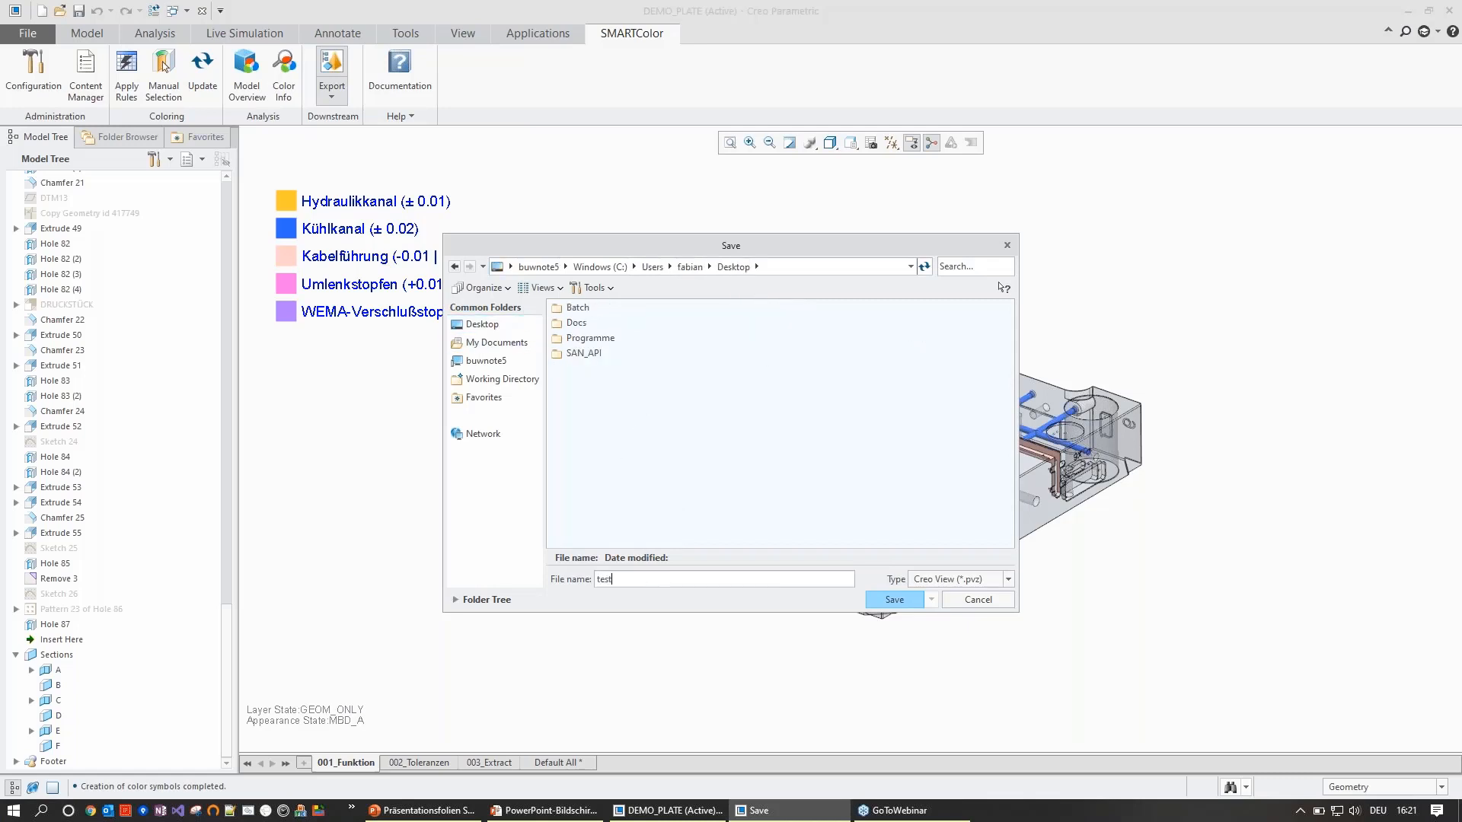
left_click(903, 603)
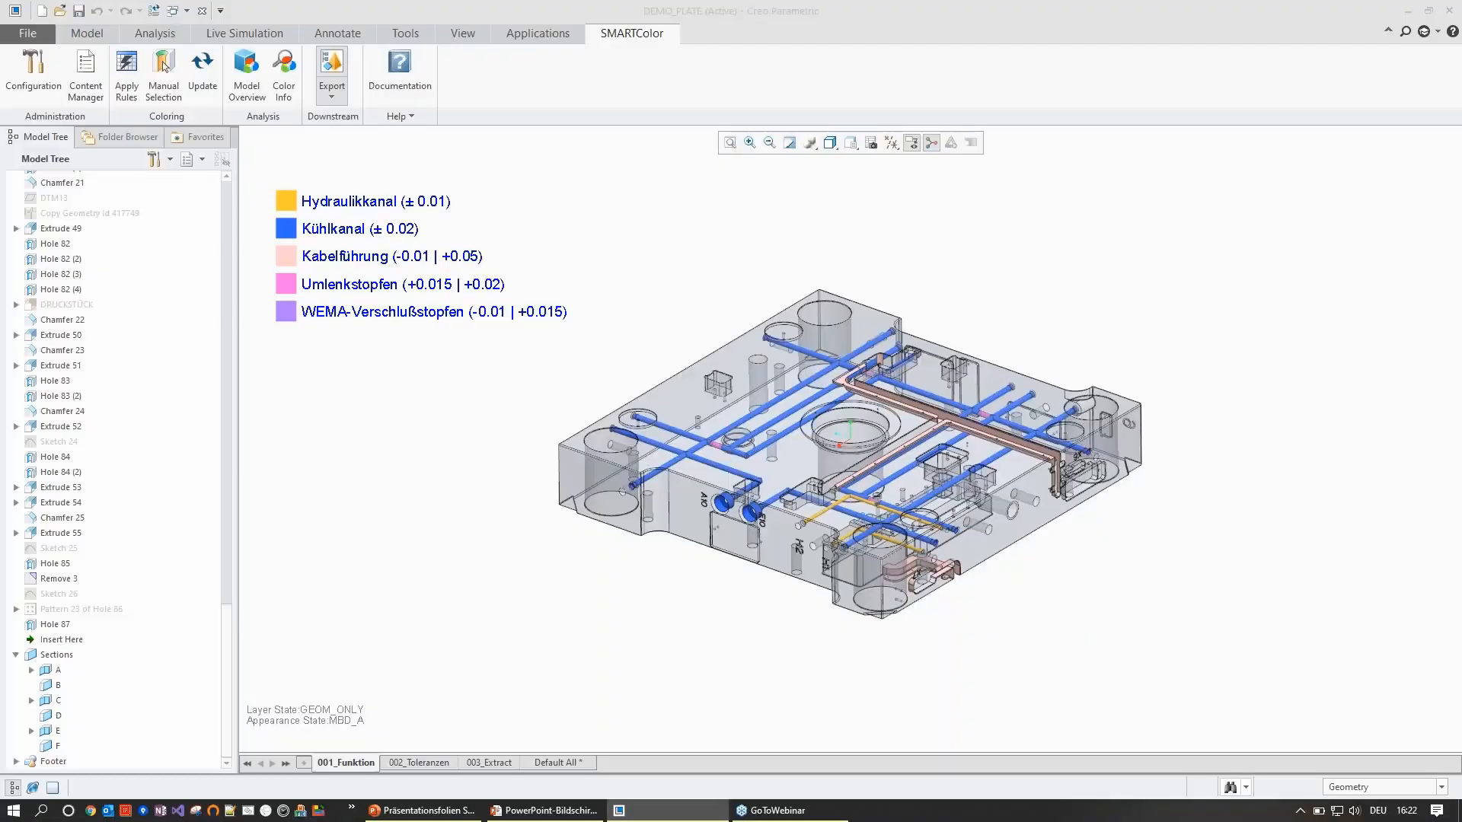
- Open the exported test.pvz from the Desktop in Creo View Express and bring its window up
left_click(1460, 811)
double_click(46, 415)
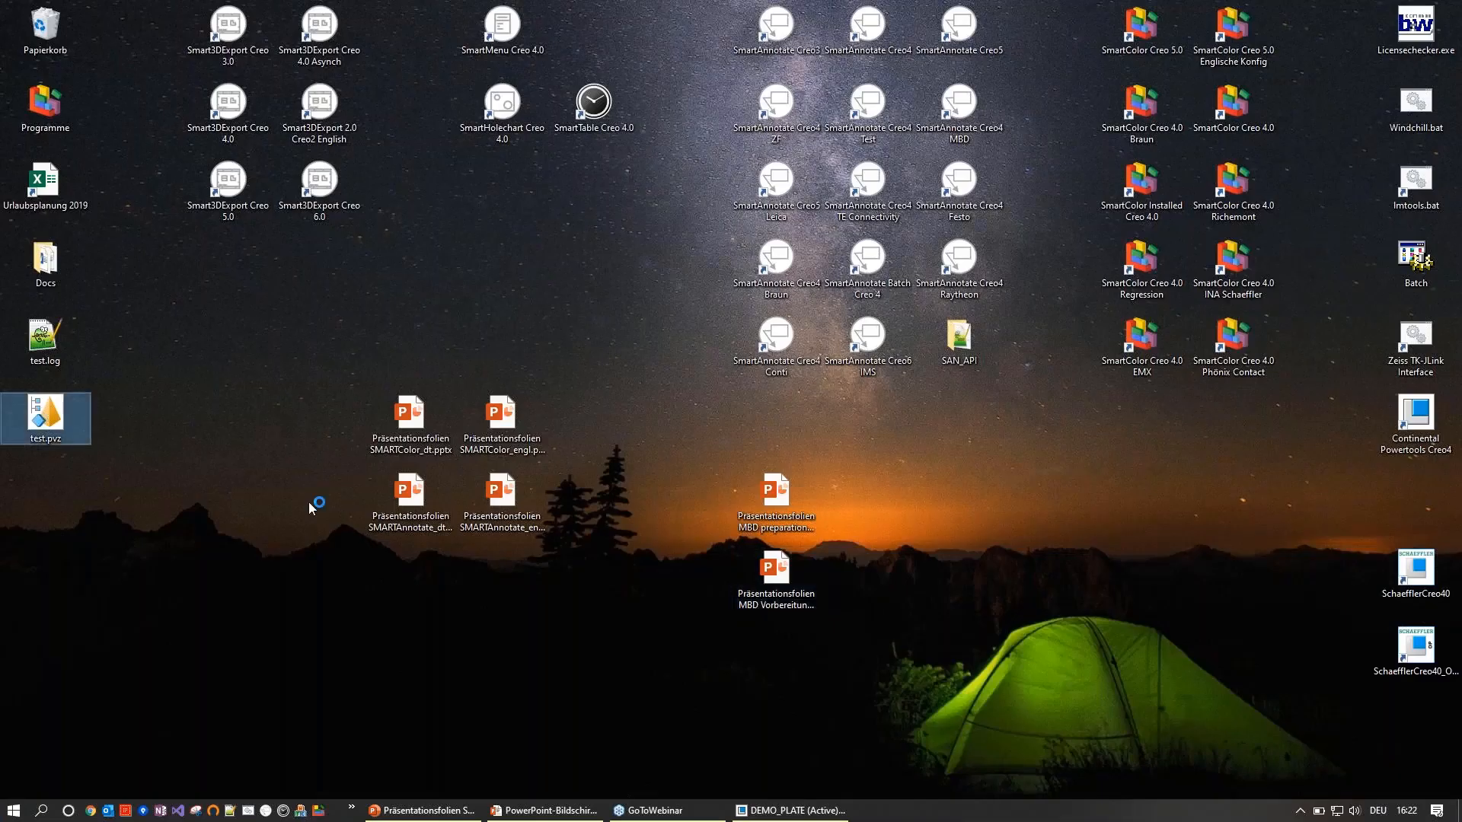
left_click(779, 811)
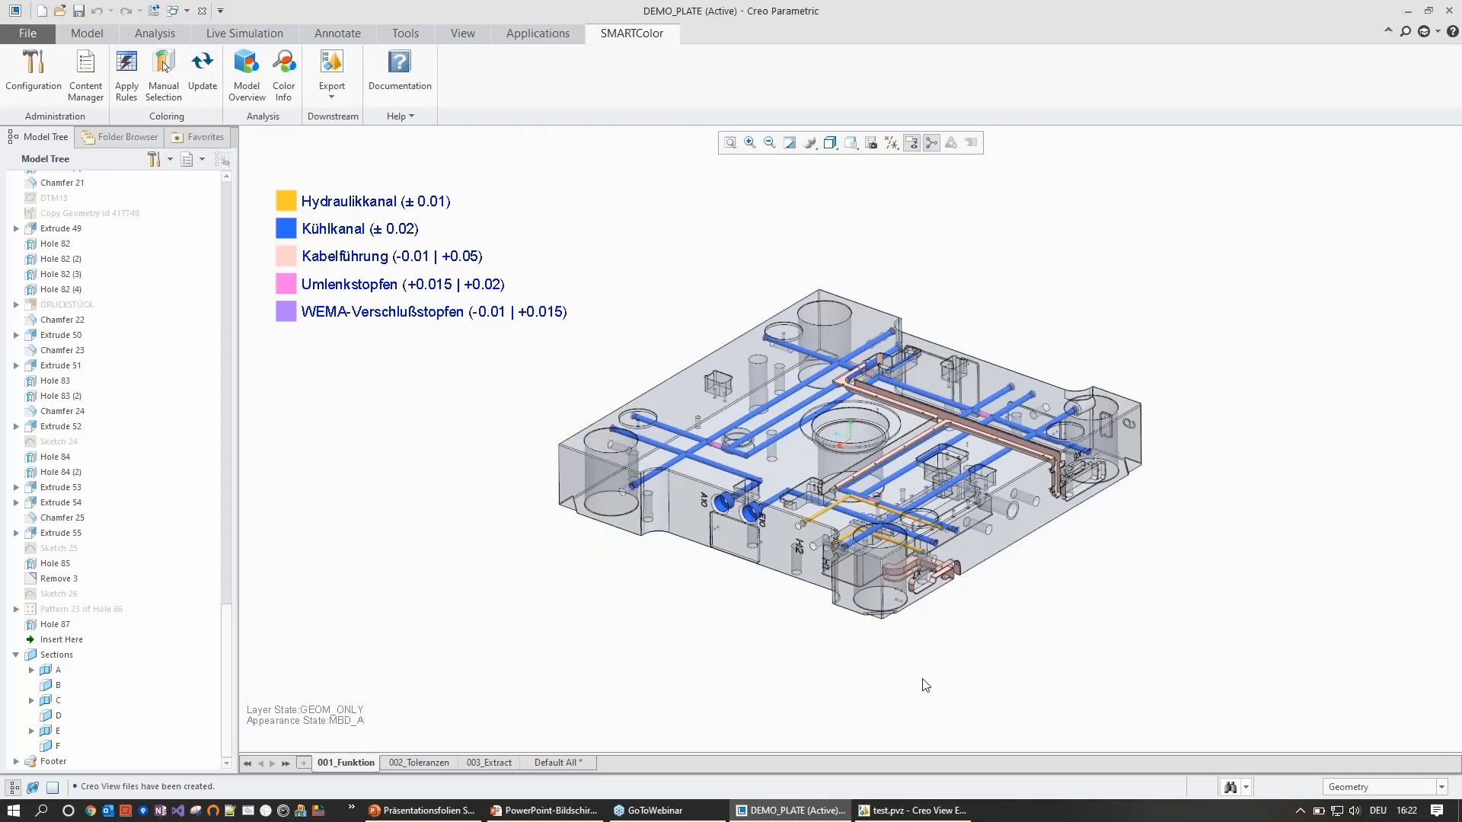
left_click(912, 810)
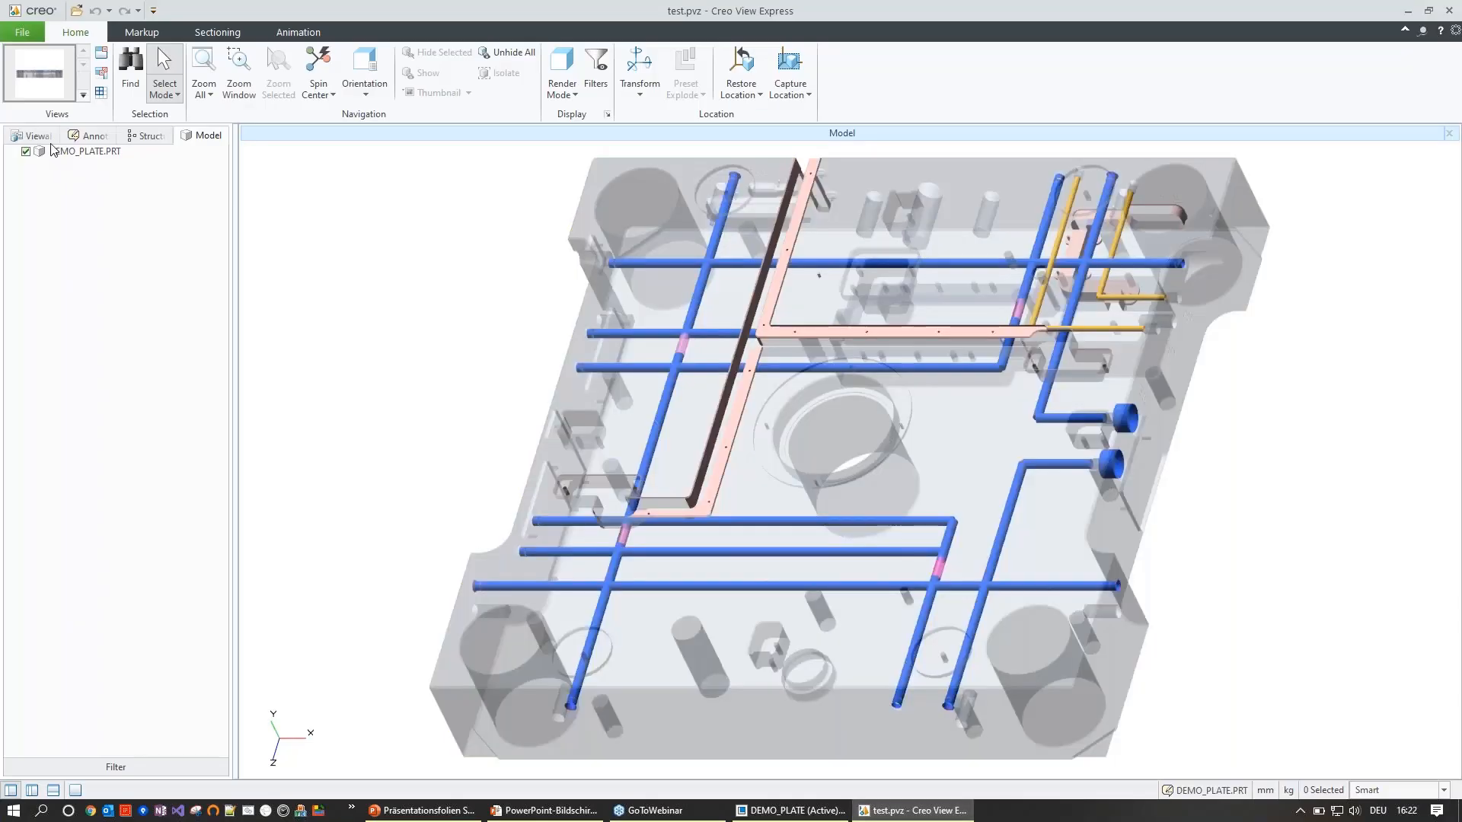
- Display the 001_FUNKTION view of the exported plate and set a render mode that shows the shaded model with its edges
left_click(35, 137)
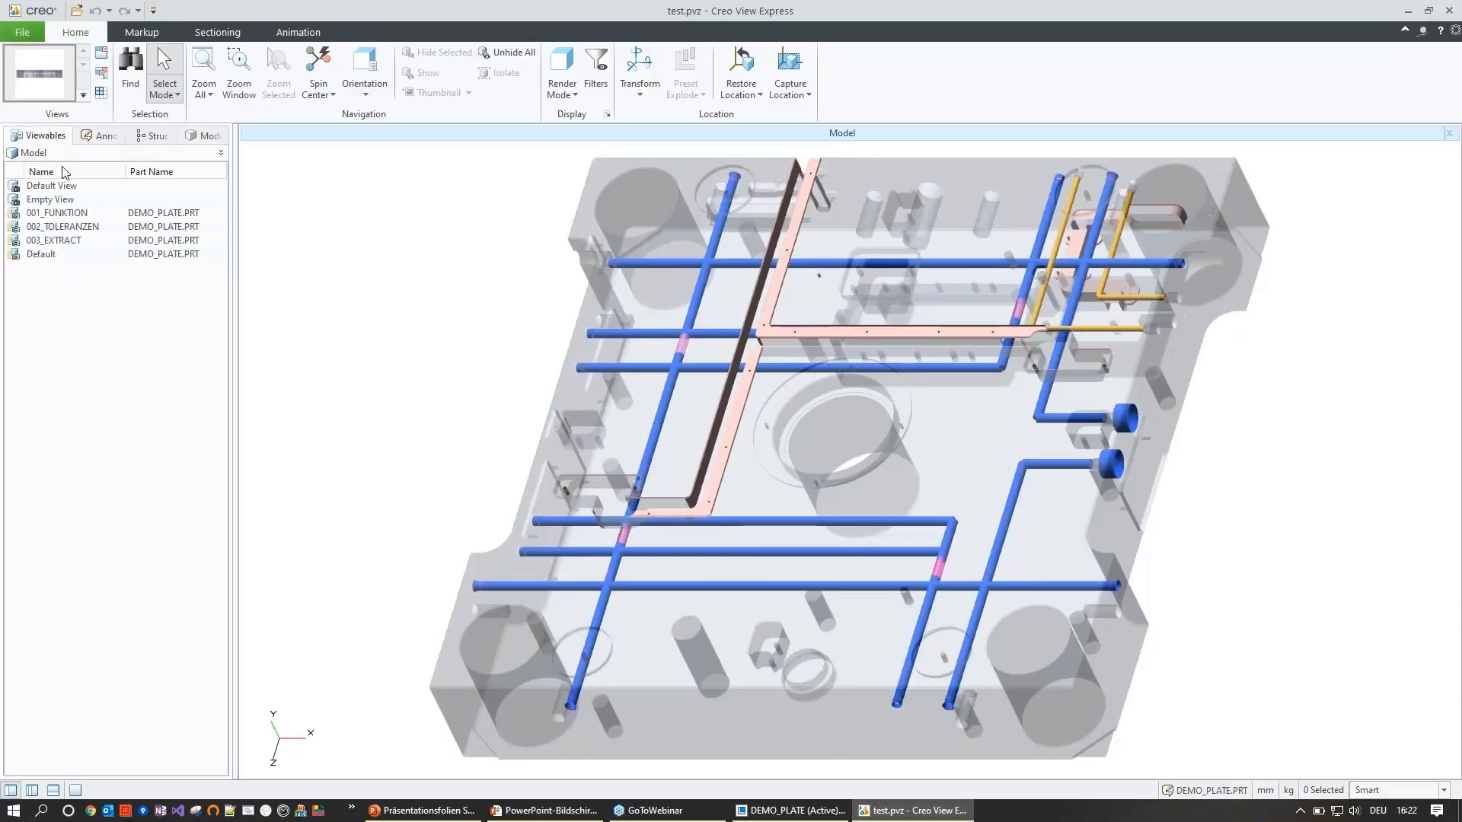
left_click(50, 213)
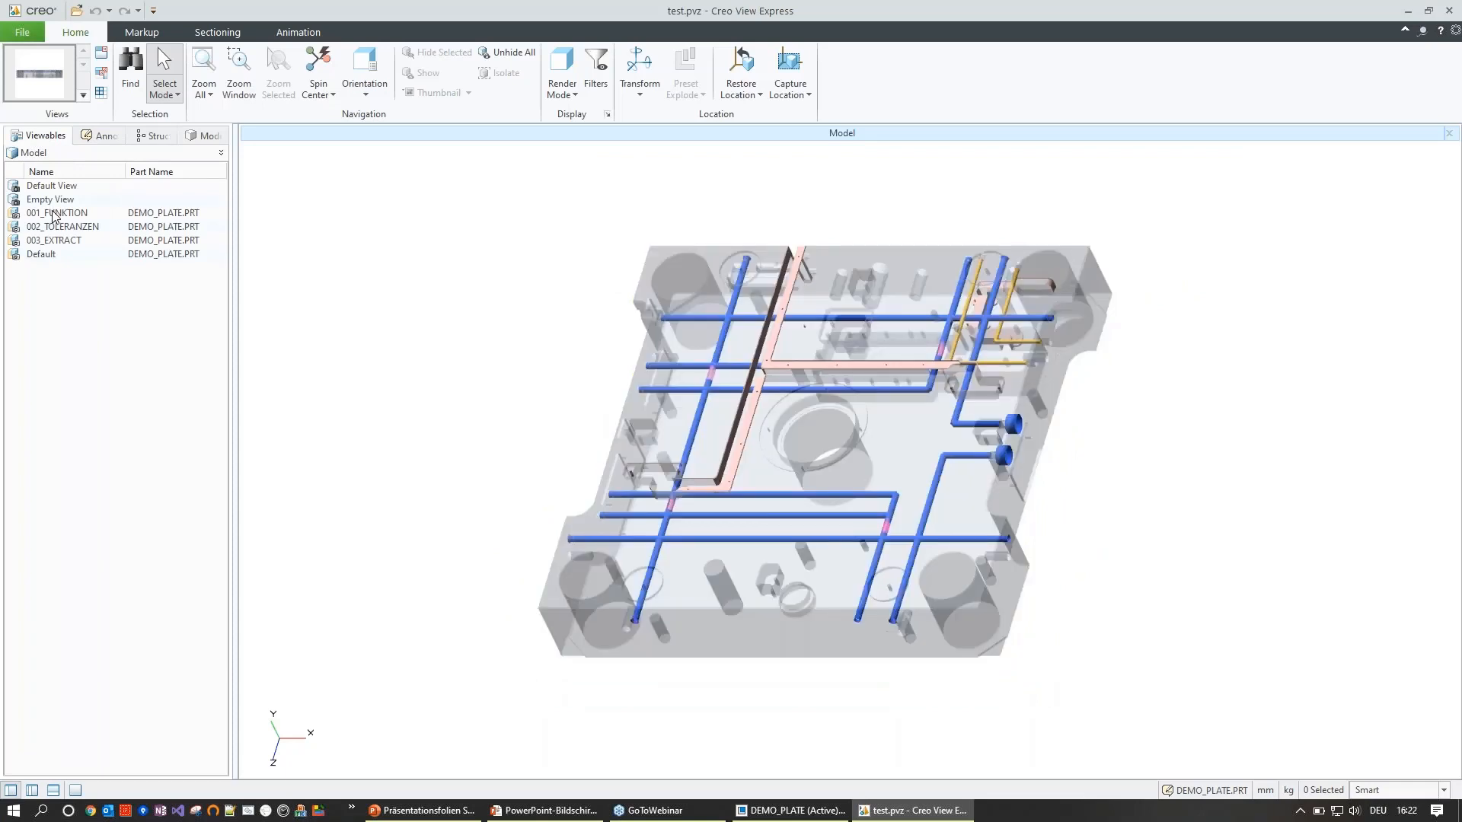
left_click(53, 215)
left_click(560, 95)
left_click(593, 131)
left_click(565, 261)
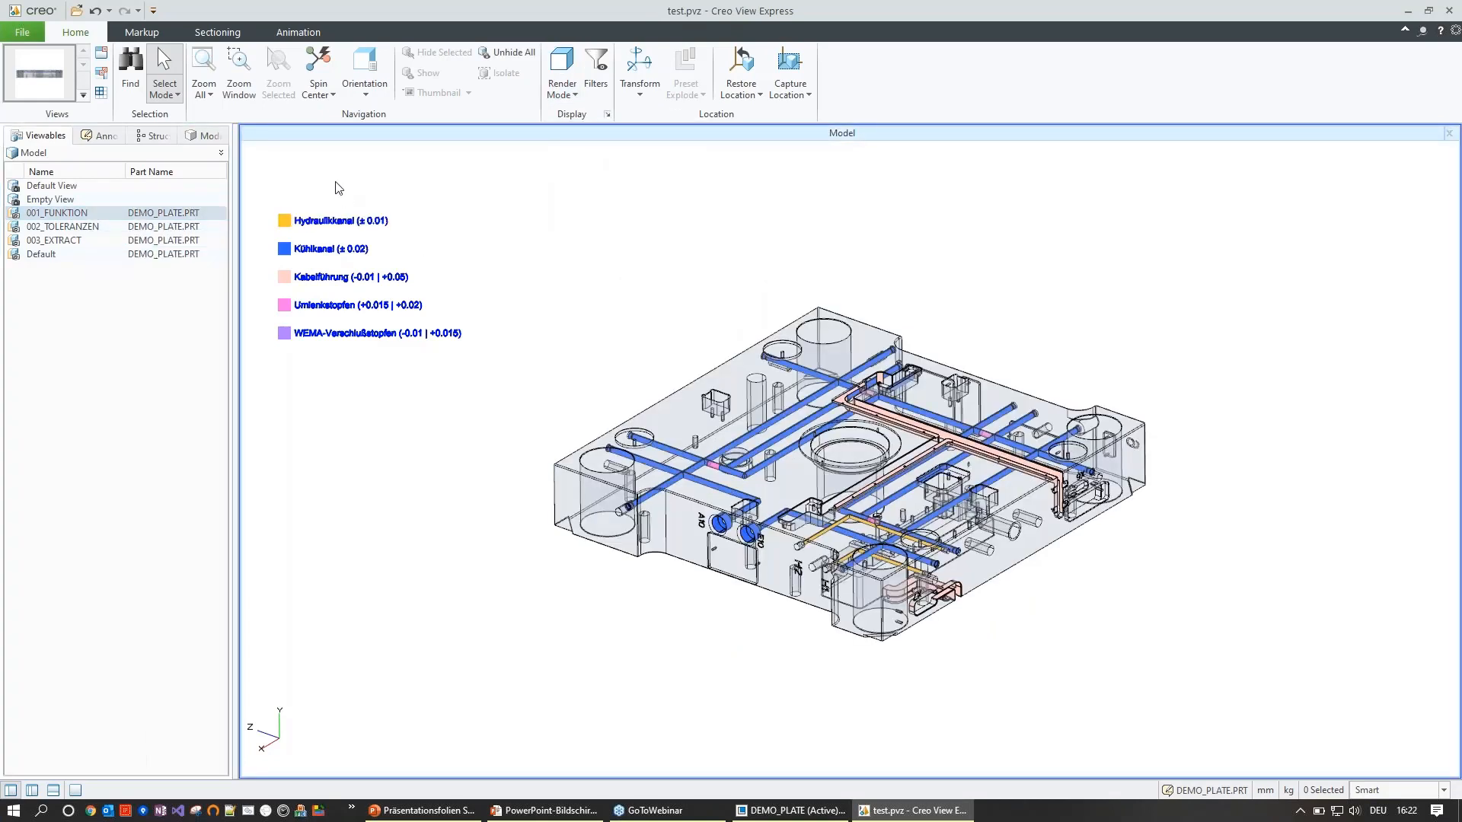
- Compare the exported saved views and, in 002_TOLERANZEN, highlight the surfaces linked to the ID 280 and ID 260 symbols
left_click(61, 240)
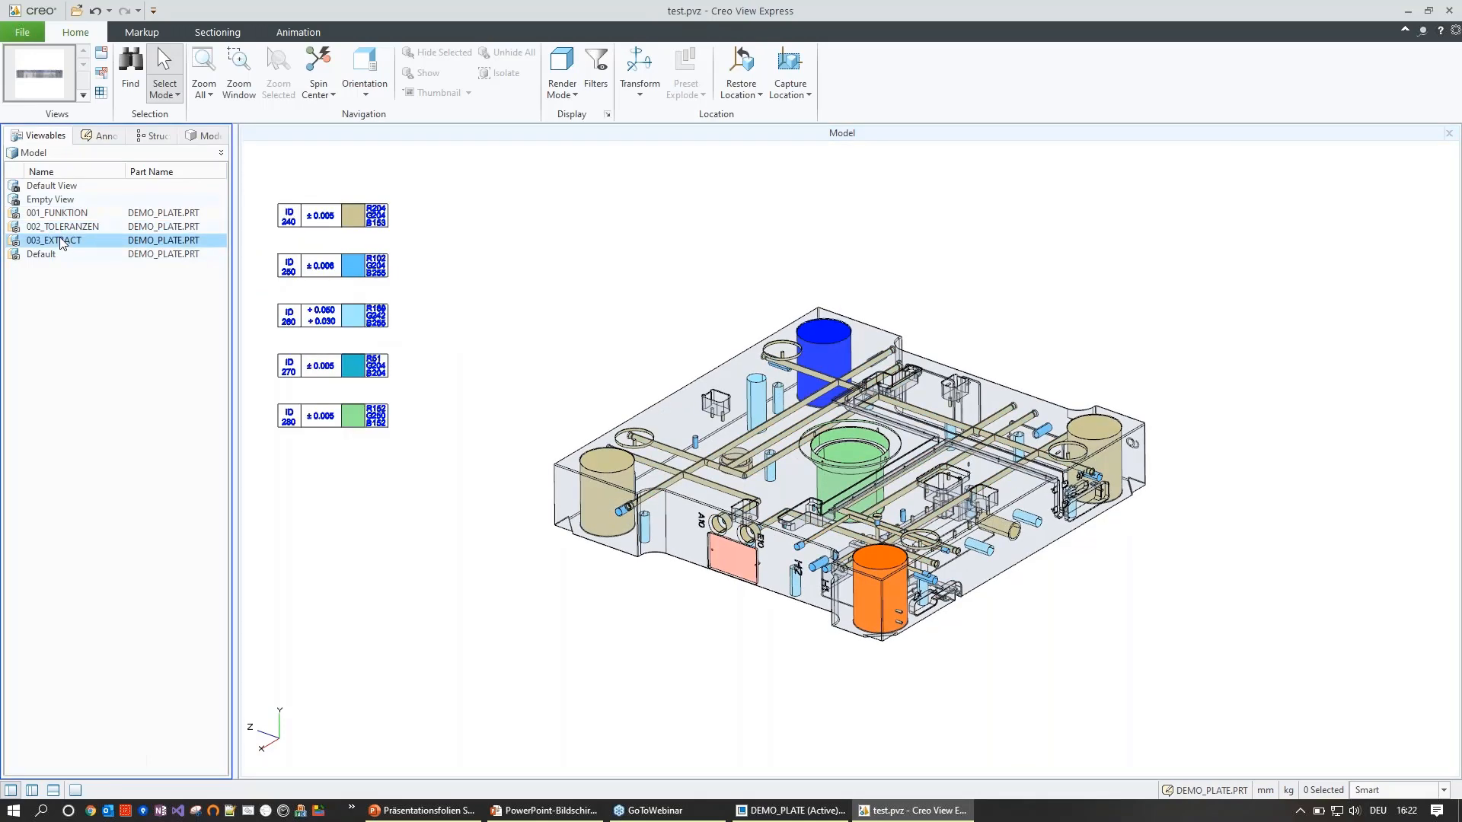
left_click(62, 213)
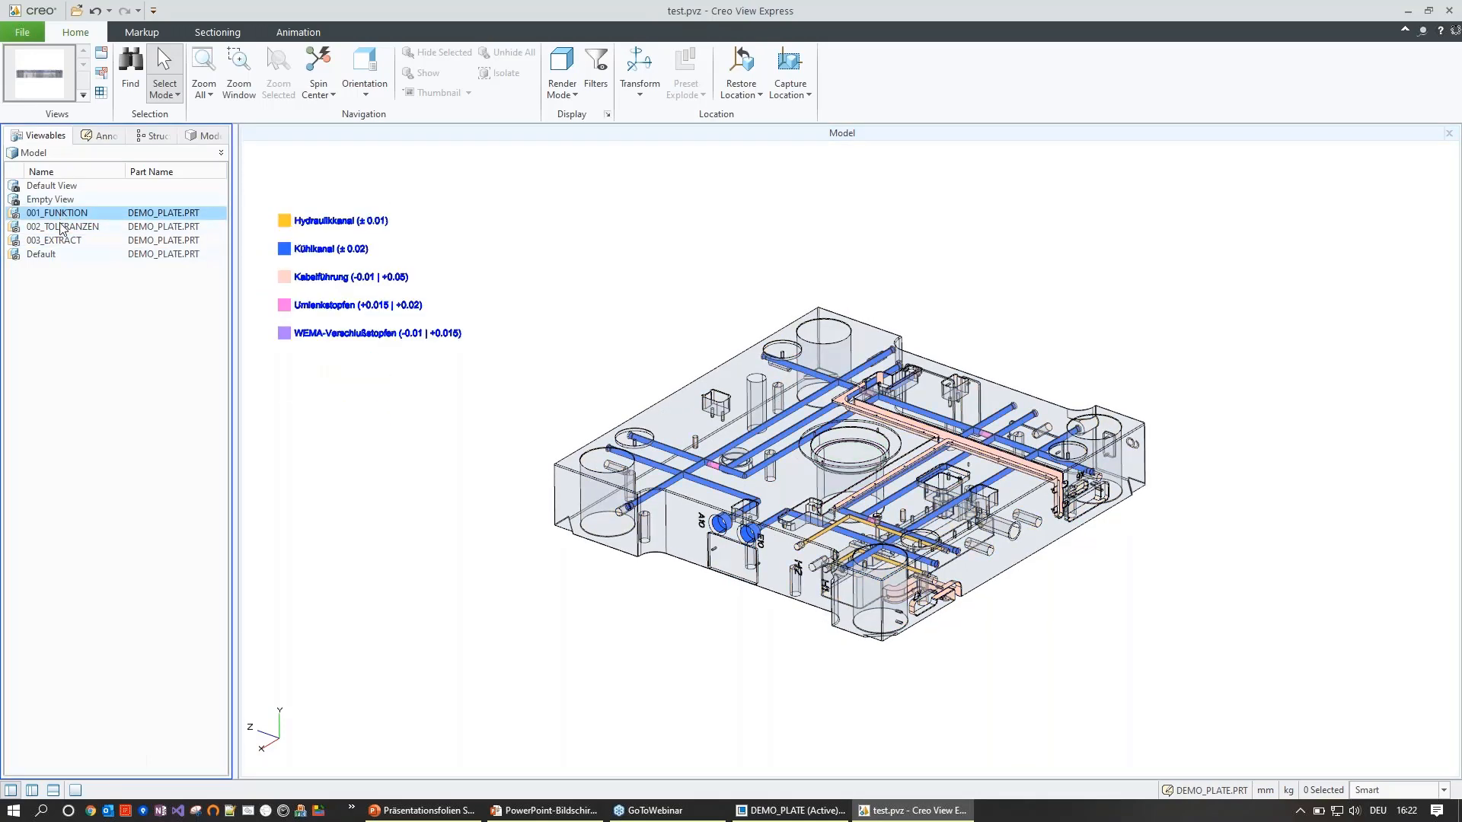
left_click(64, 226)
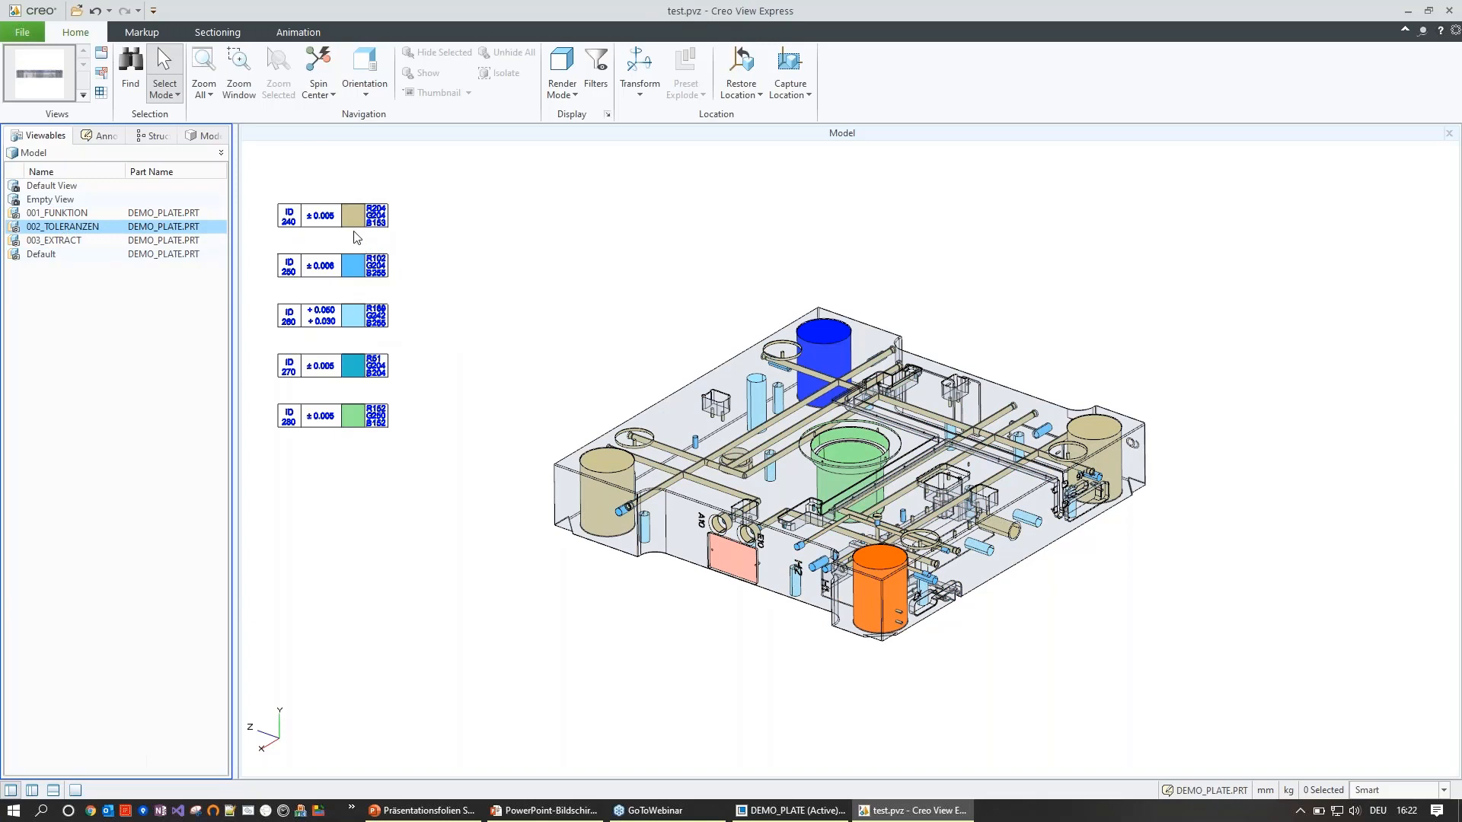
left_click(289, 416)
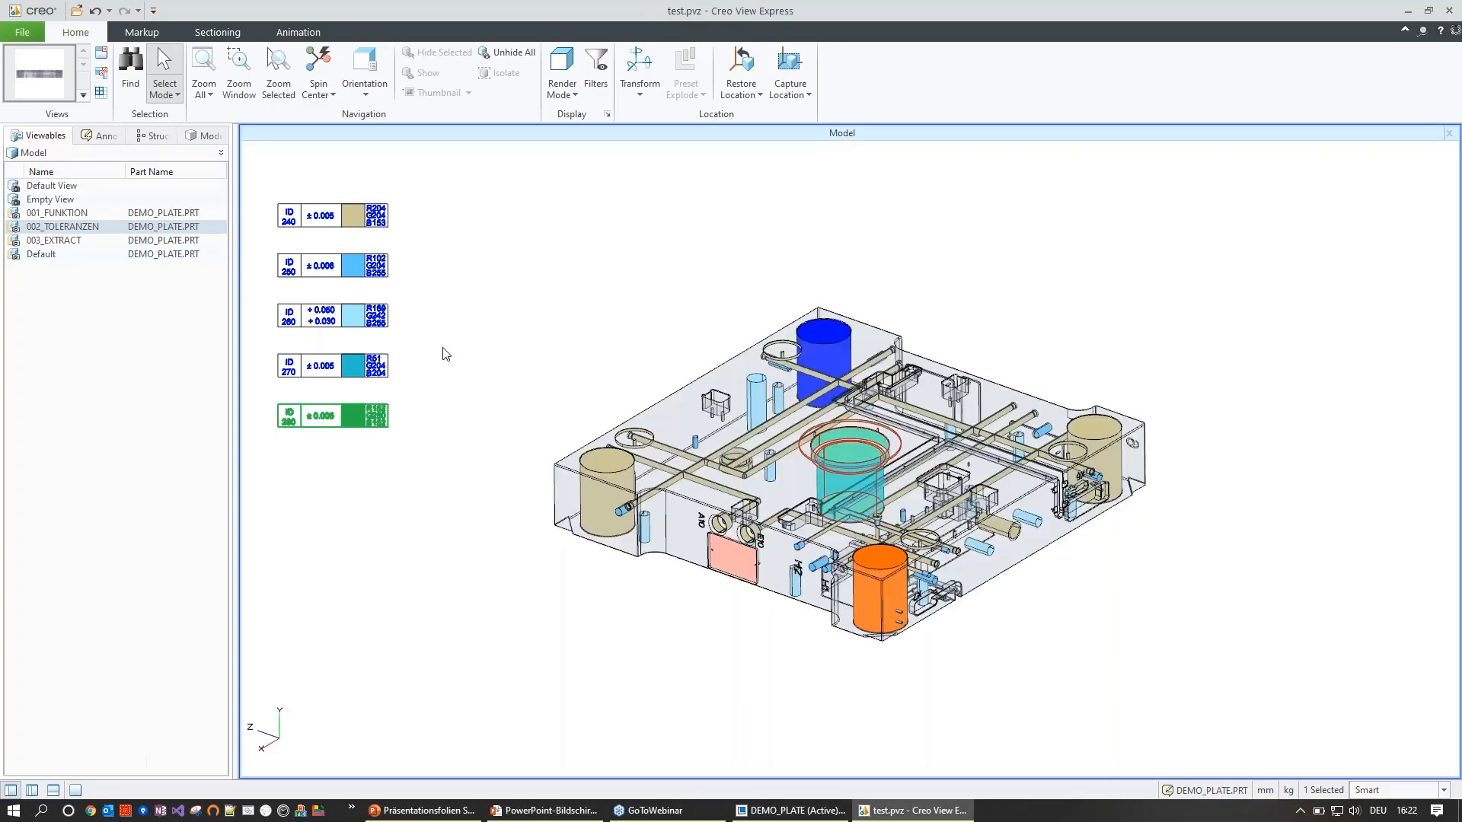
left_click(368, 323)
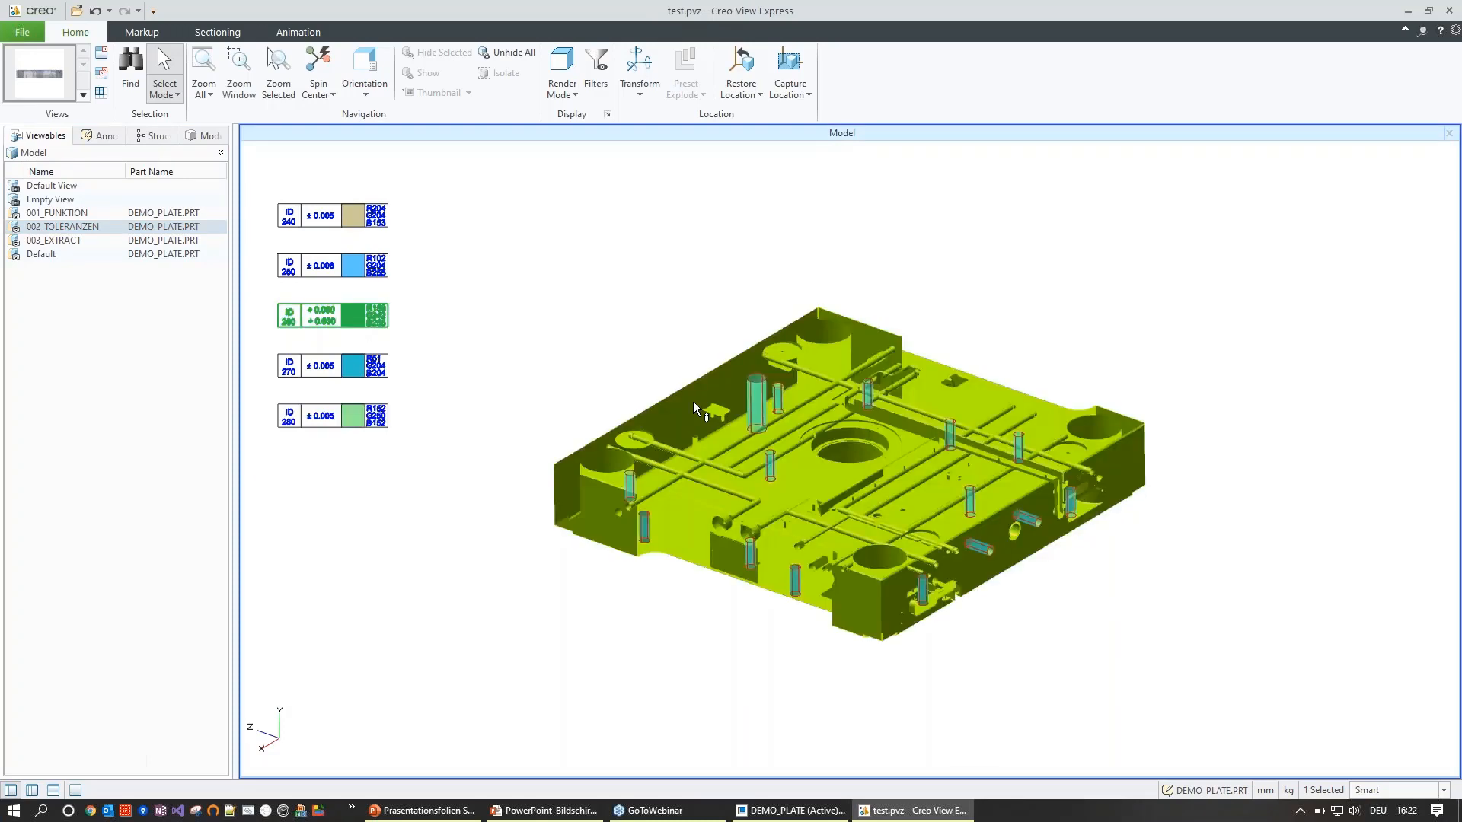
- In the exported 001_FUNKTION view, highlight the Hydraulikkanal and then the Kühlkanal surfaces from the legend, and close the viewer
left_click(54, 213)
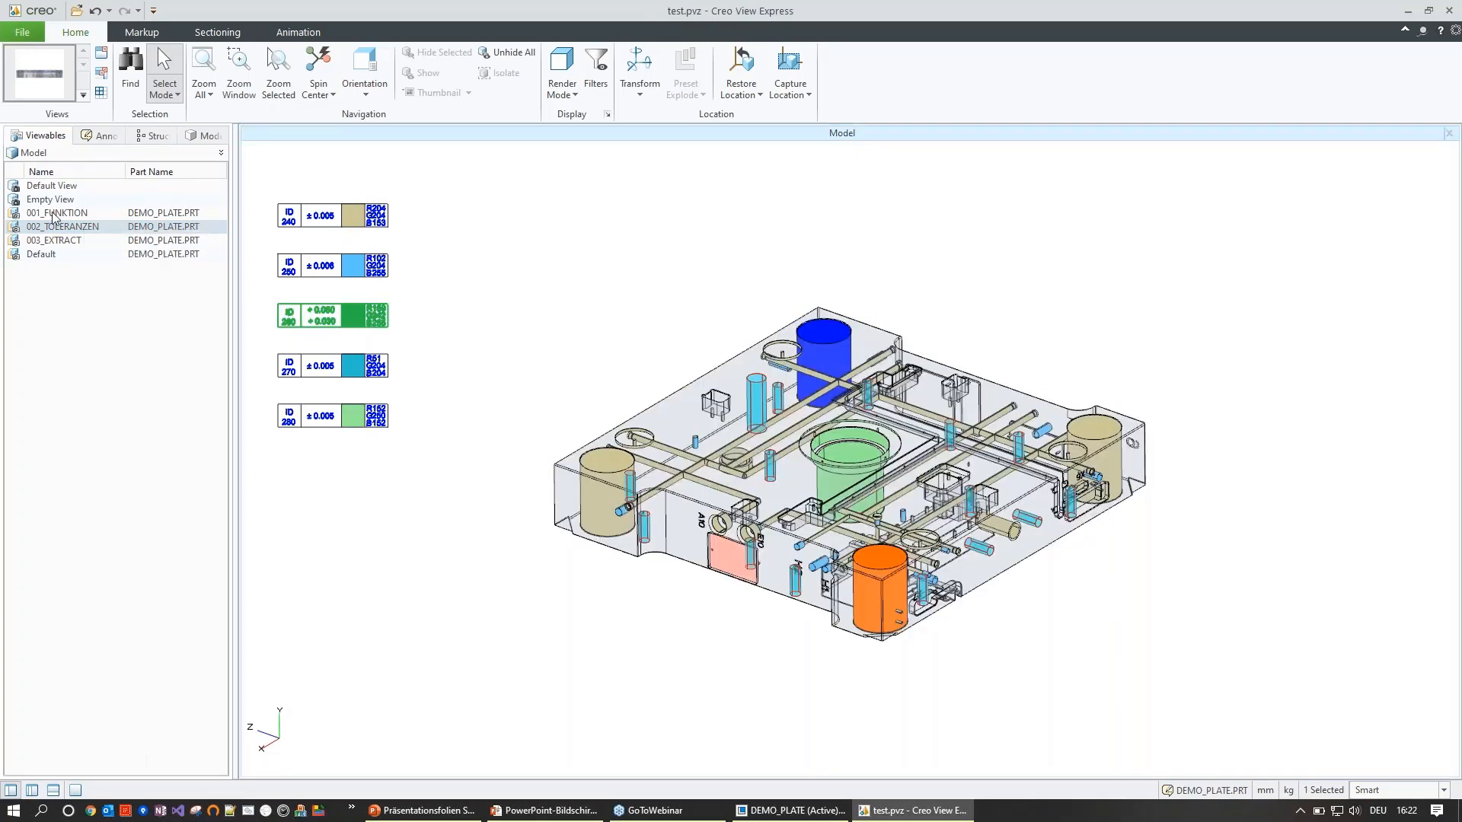
left_click(332, 220)
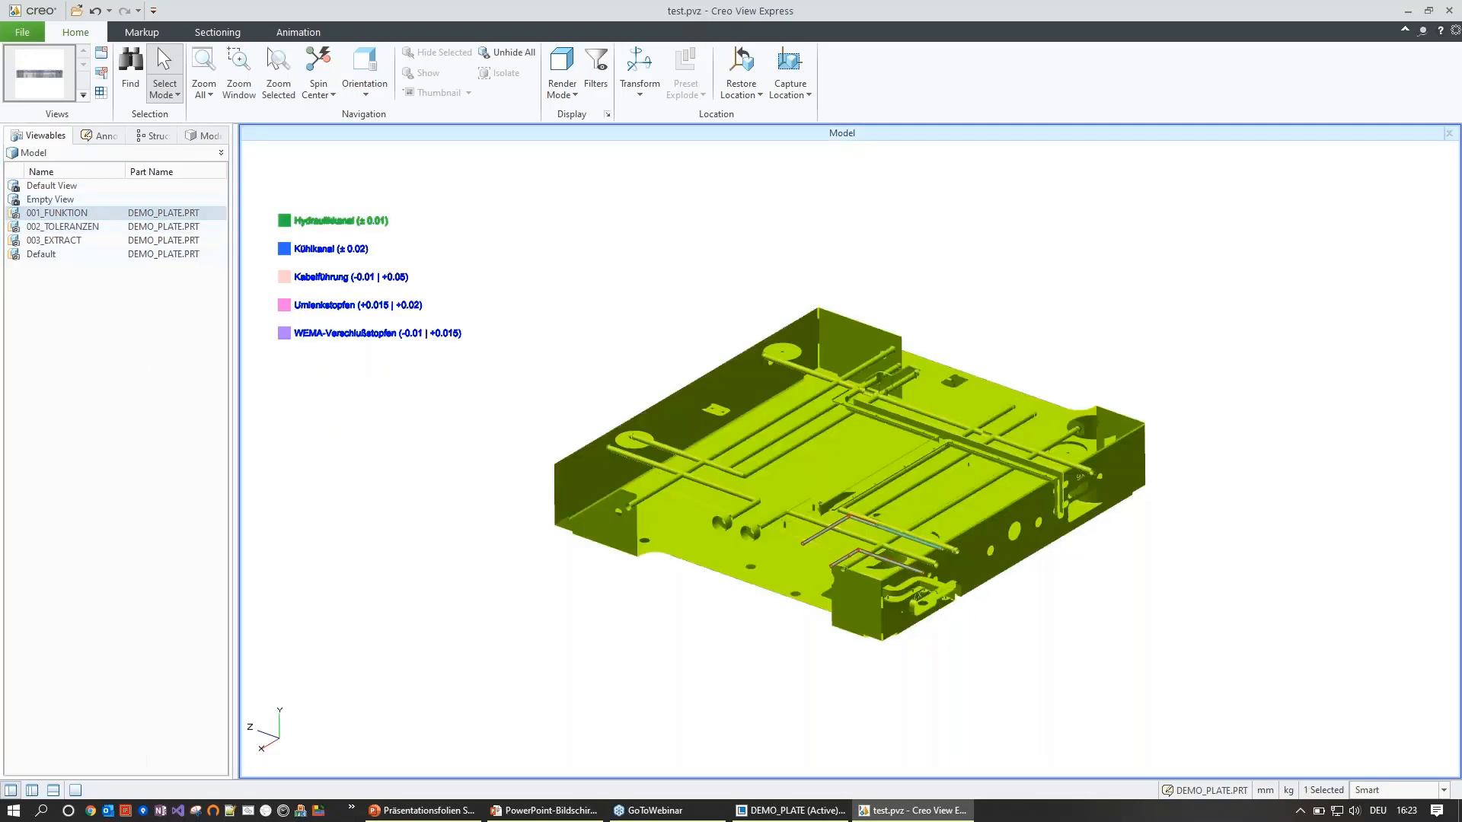
left_click(284, 250)
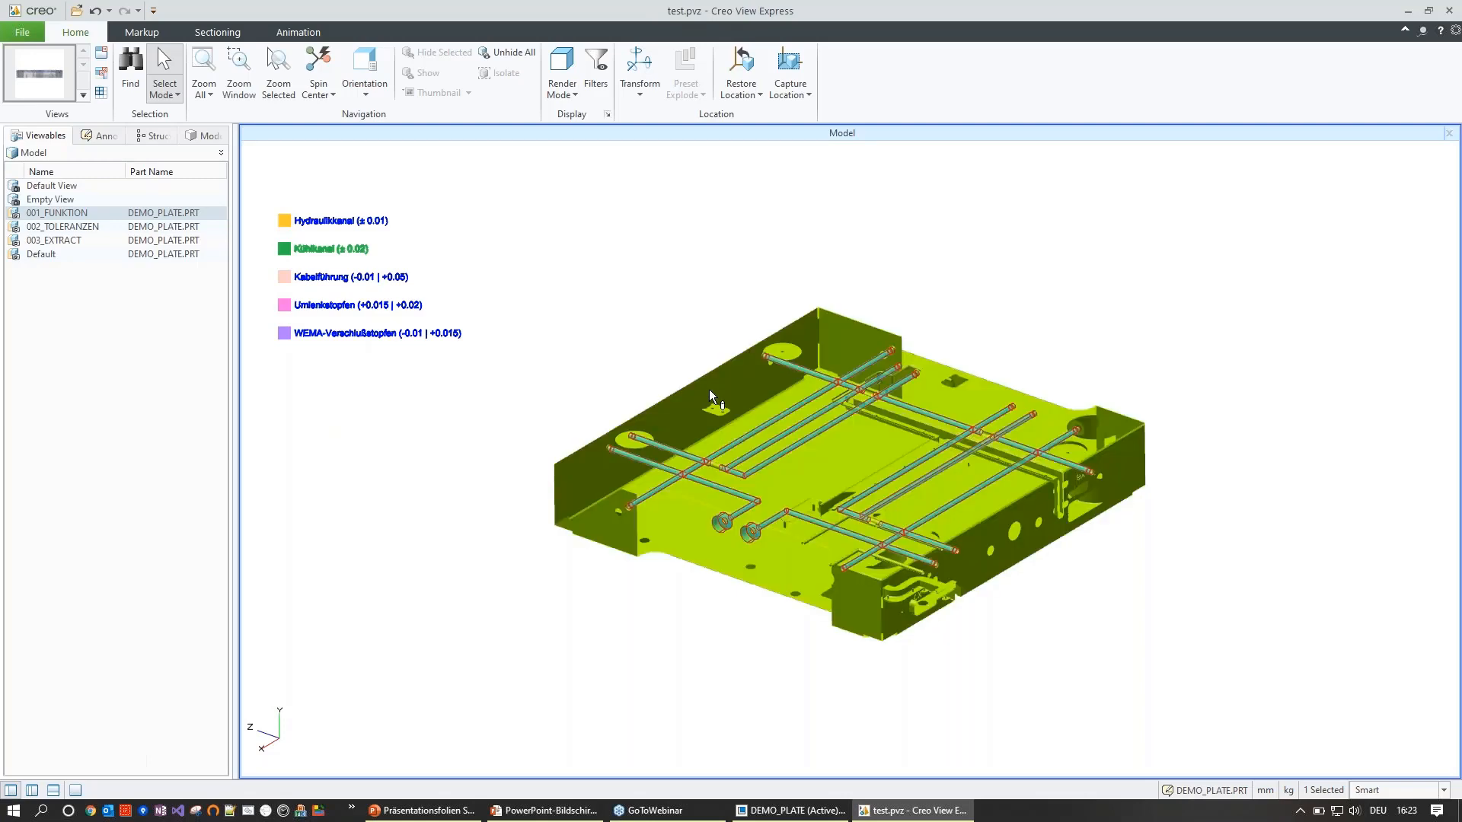
scroll(710, 390, "up", 3)
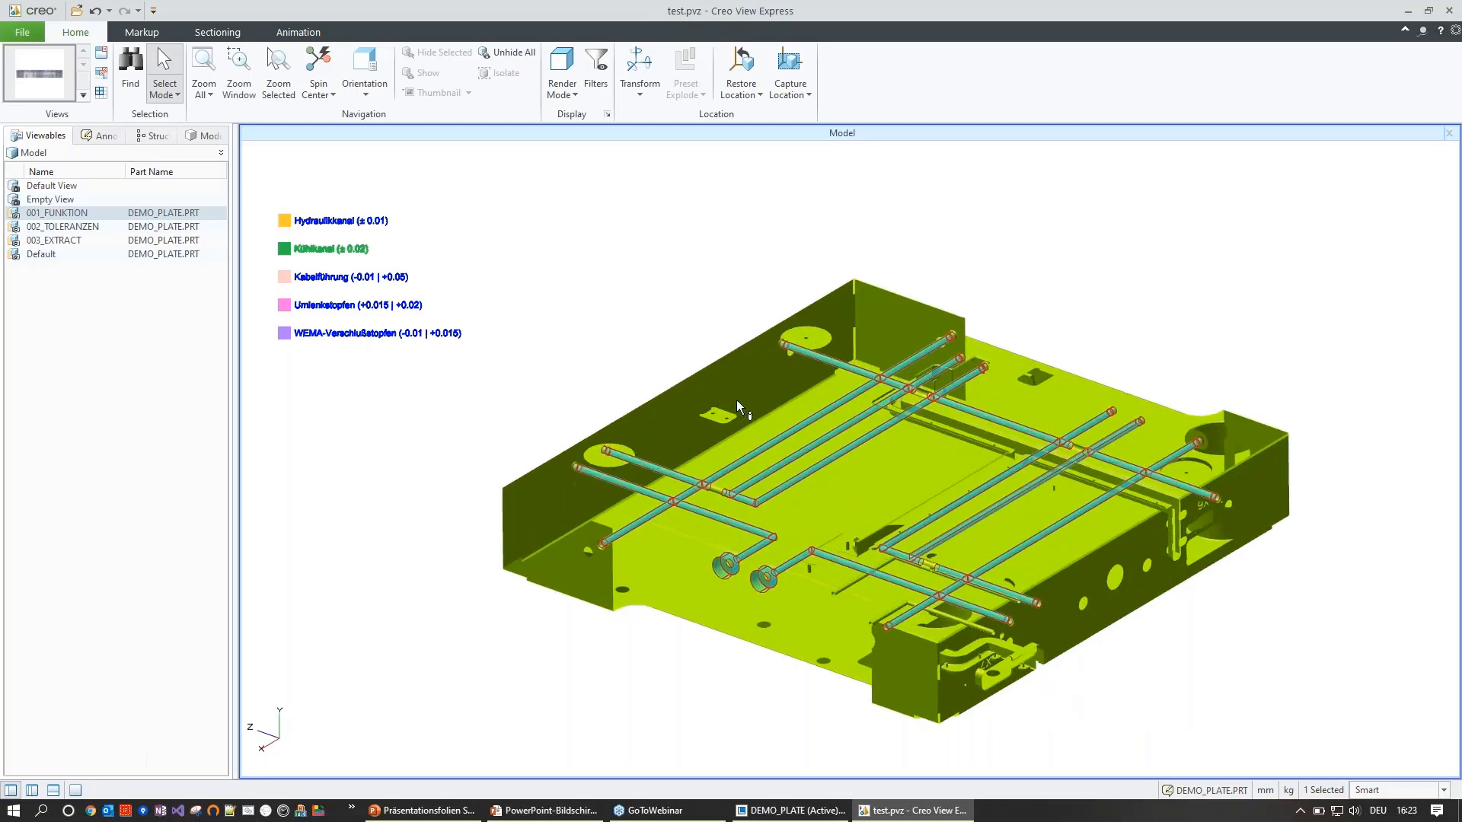
left_click(1450, 13)
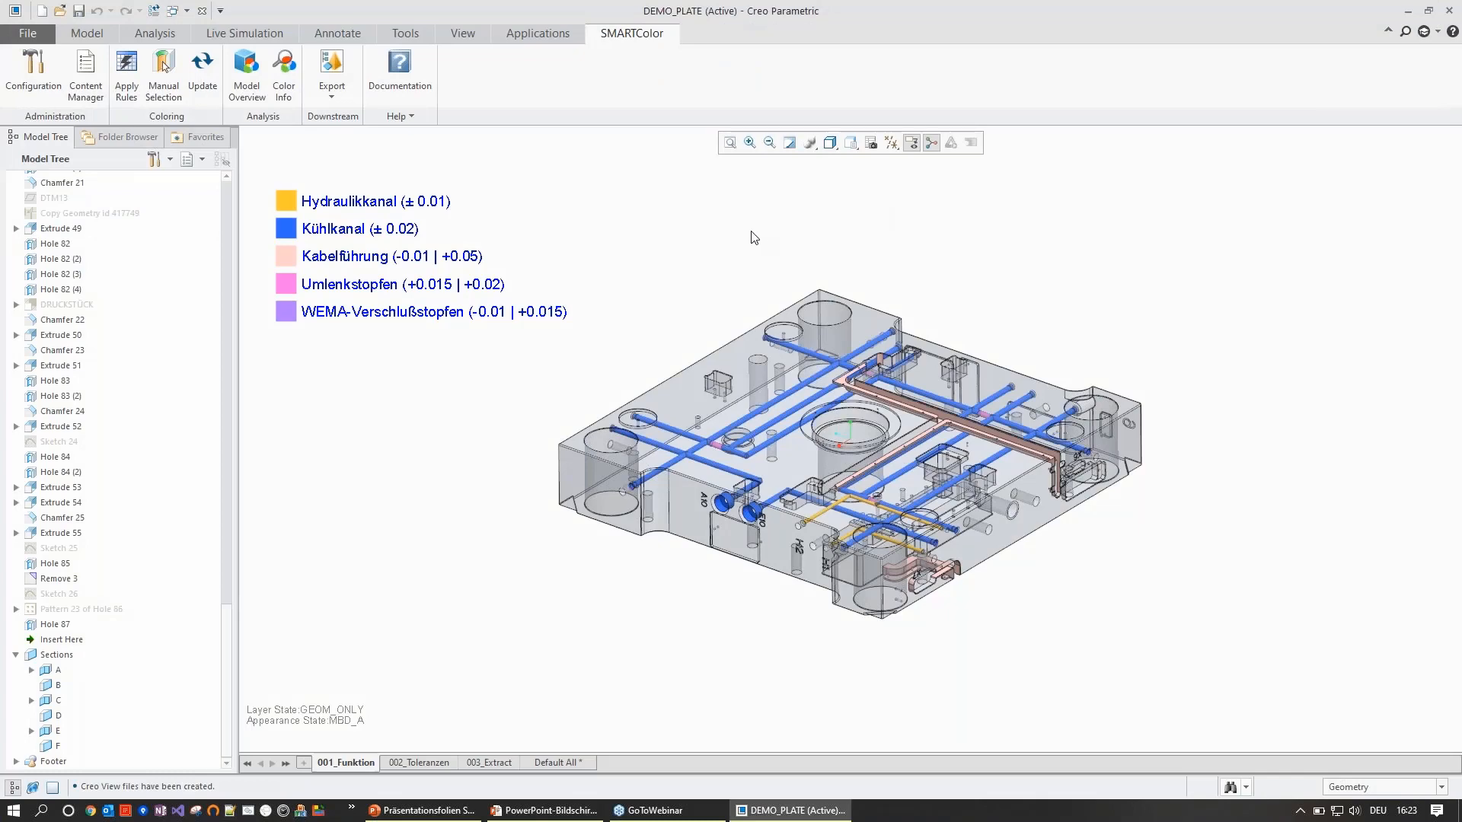
scroll(783, 250, "up", 1)
scroll(716, 285, "down", 1)
scroll(719, 292, "down", 1)
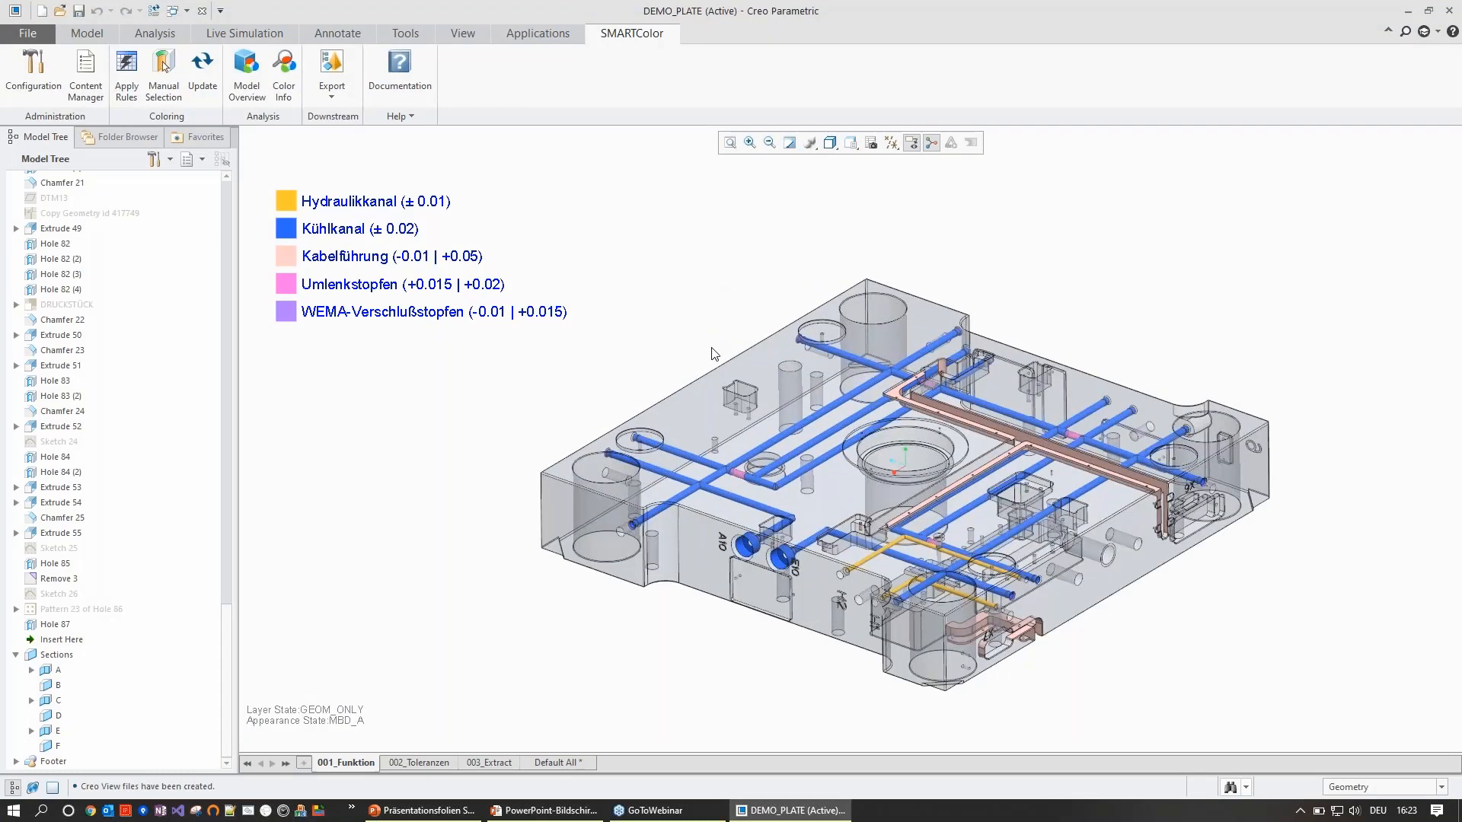
mouse_move(704, 352)
middle_mouse_down()
mouse_move(705, 313)
mouse_move(722, 305)
mouse_move(731, 352)
middle_mouse_up()
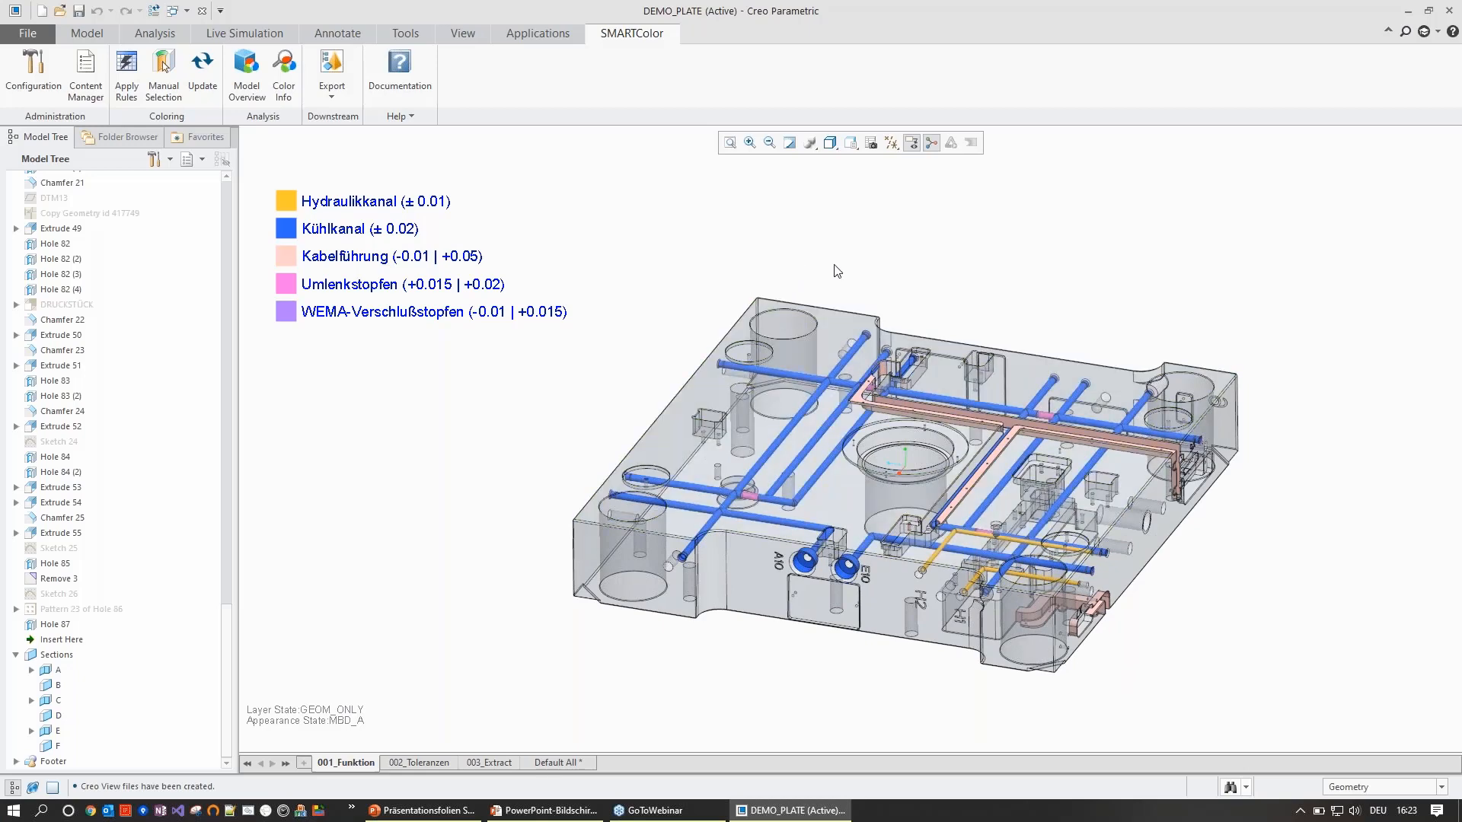
middle_click_drag(858, 271, 711, 352)
scroll(848, 340, "up", 6)
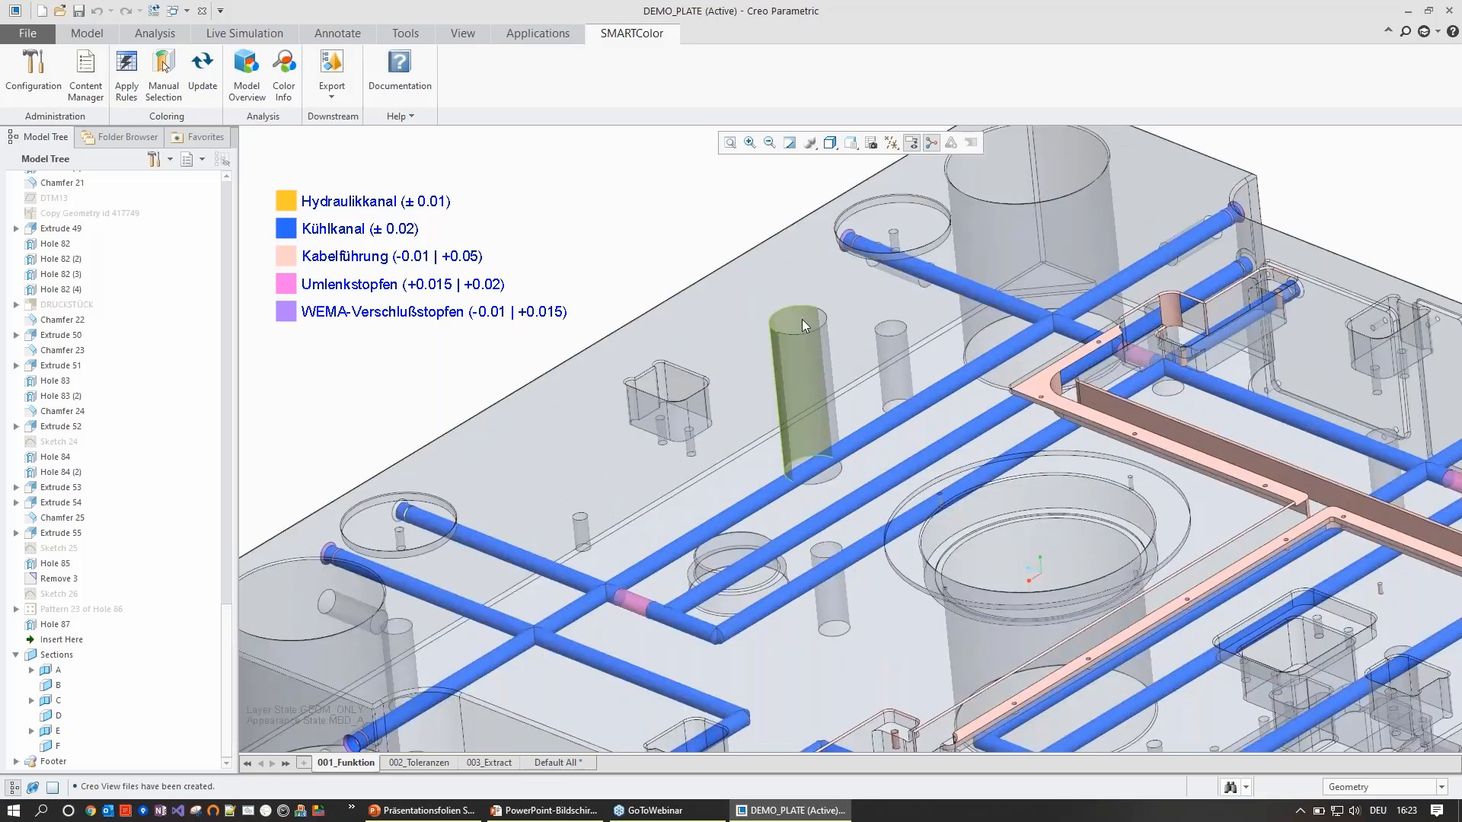
- Open the definition of the vertical threaded hole beside the cooling channels, review its thread settings, and leave it without changes
left_click(806, 323)
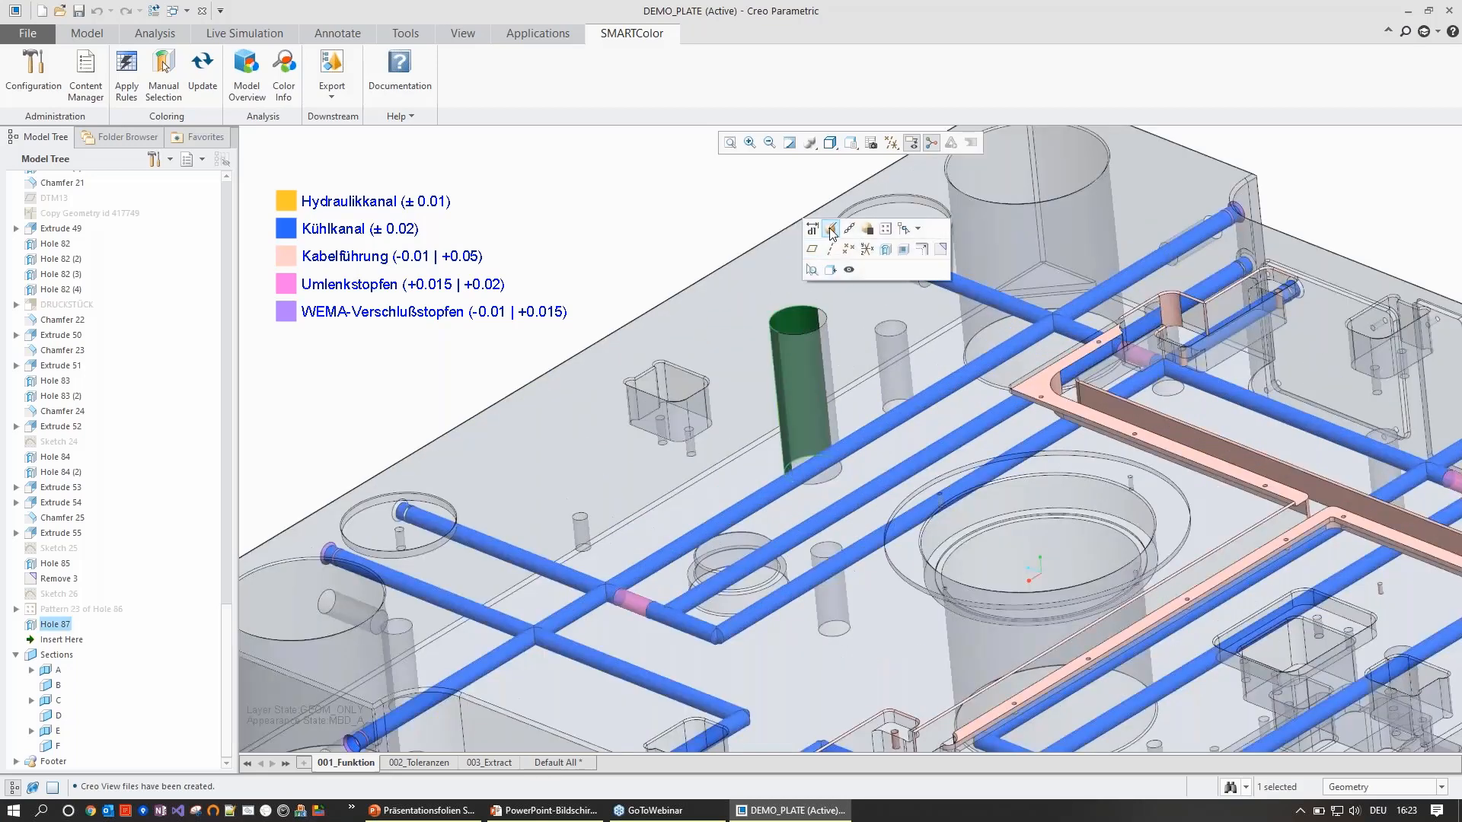
left_click(813, 269)
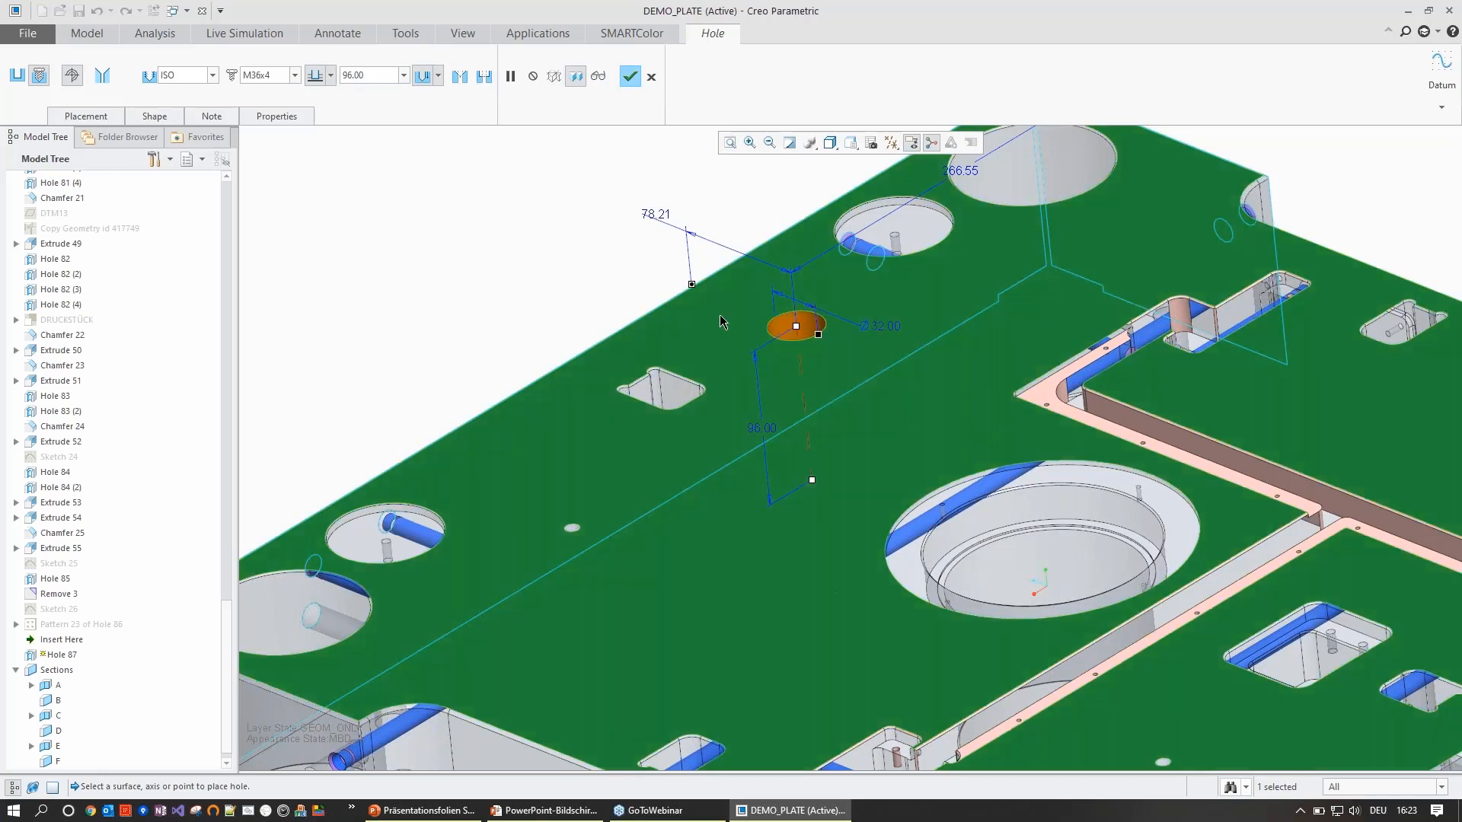
scroll(691, 305, "up", 1)
left_click(652, 76)
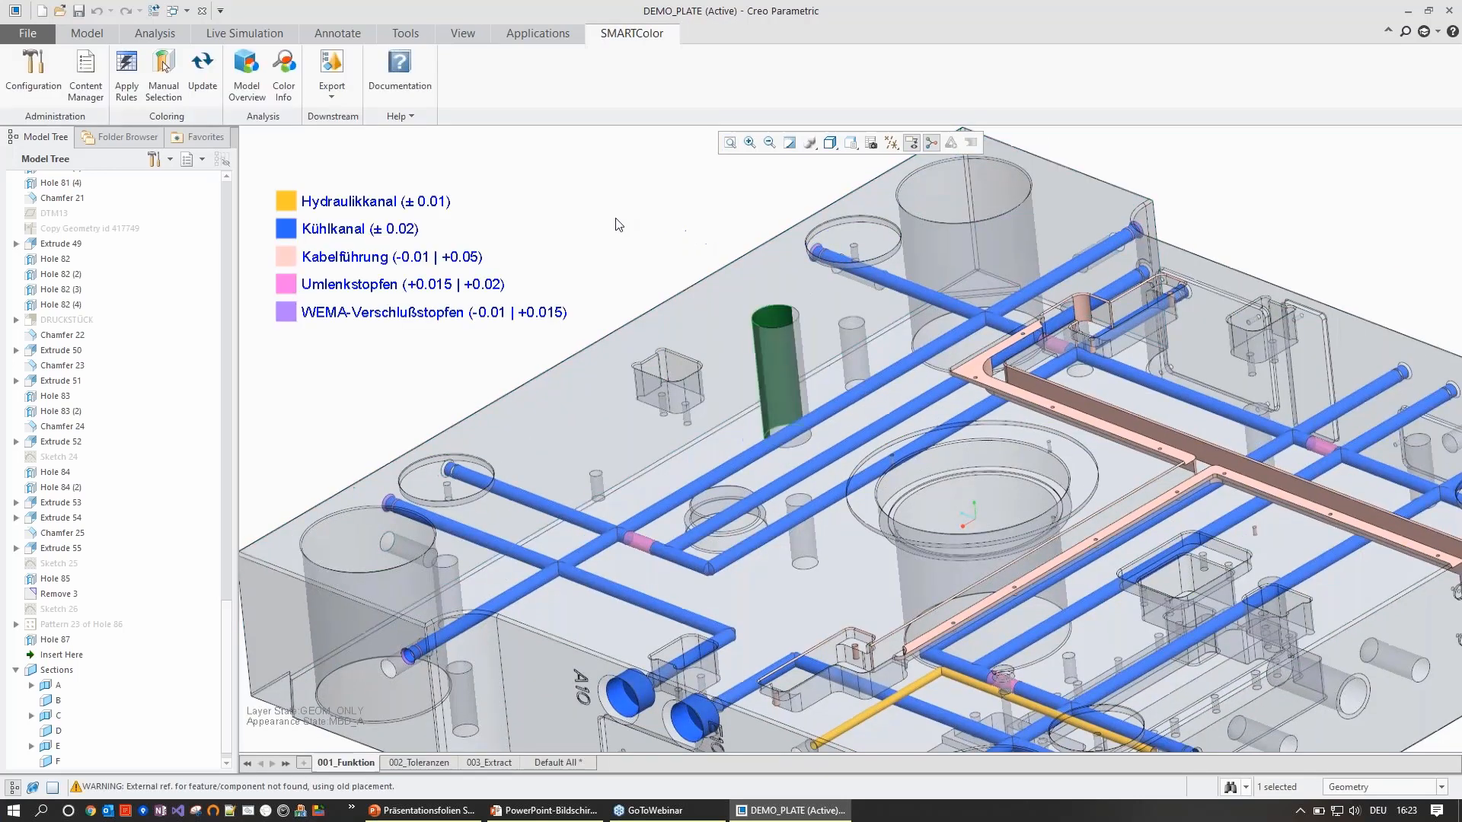
- Inspect the SCREW_SIZE parameter among the feature parameters of Hole 87, close the parameter list, and clear the selection
left_click(55, 625)
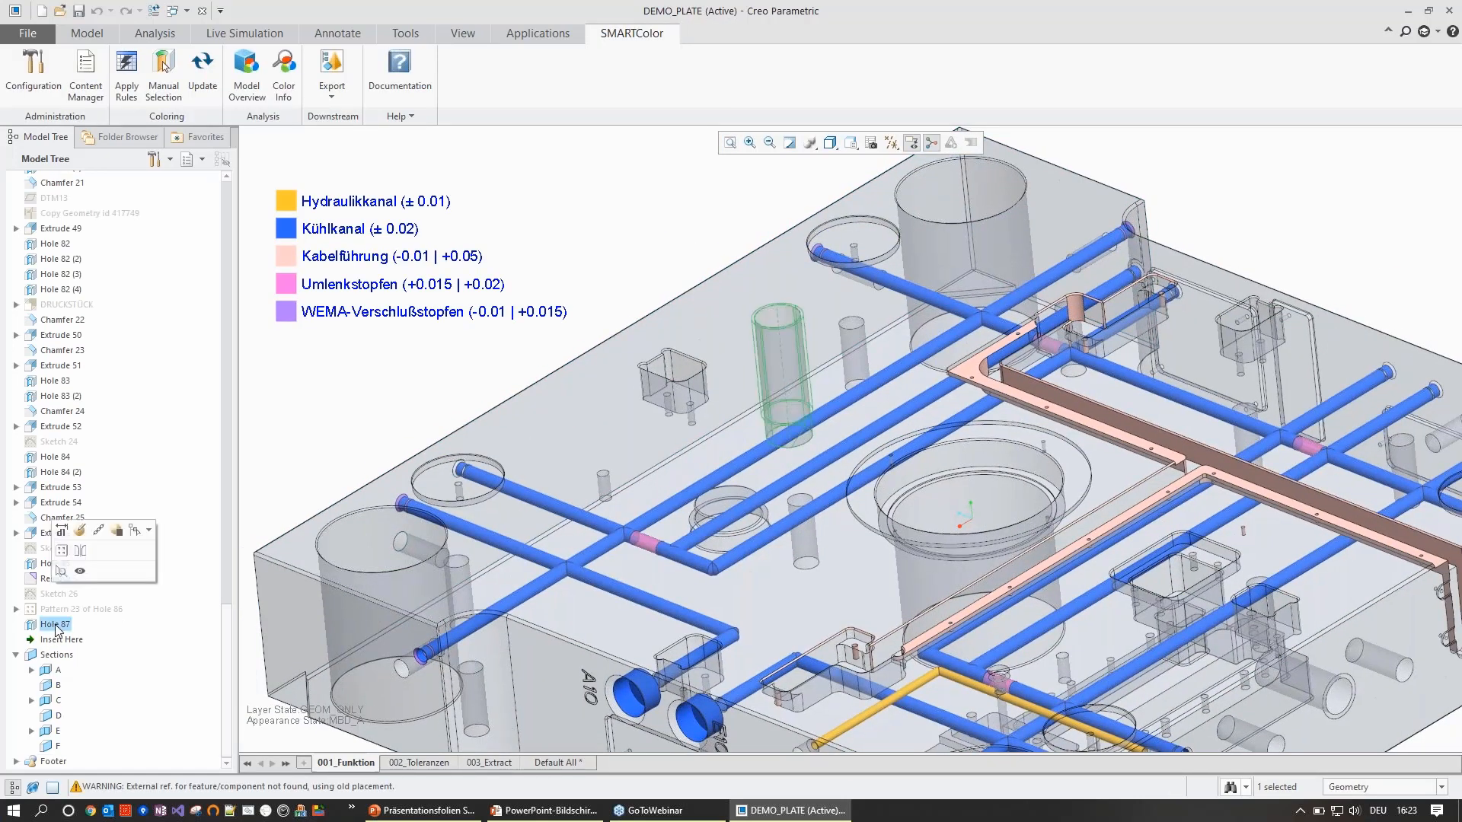
right_click(58, 626)
left_click(106, 720)
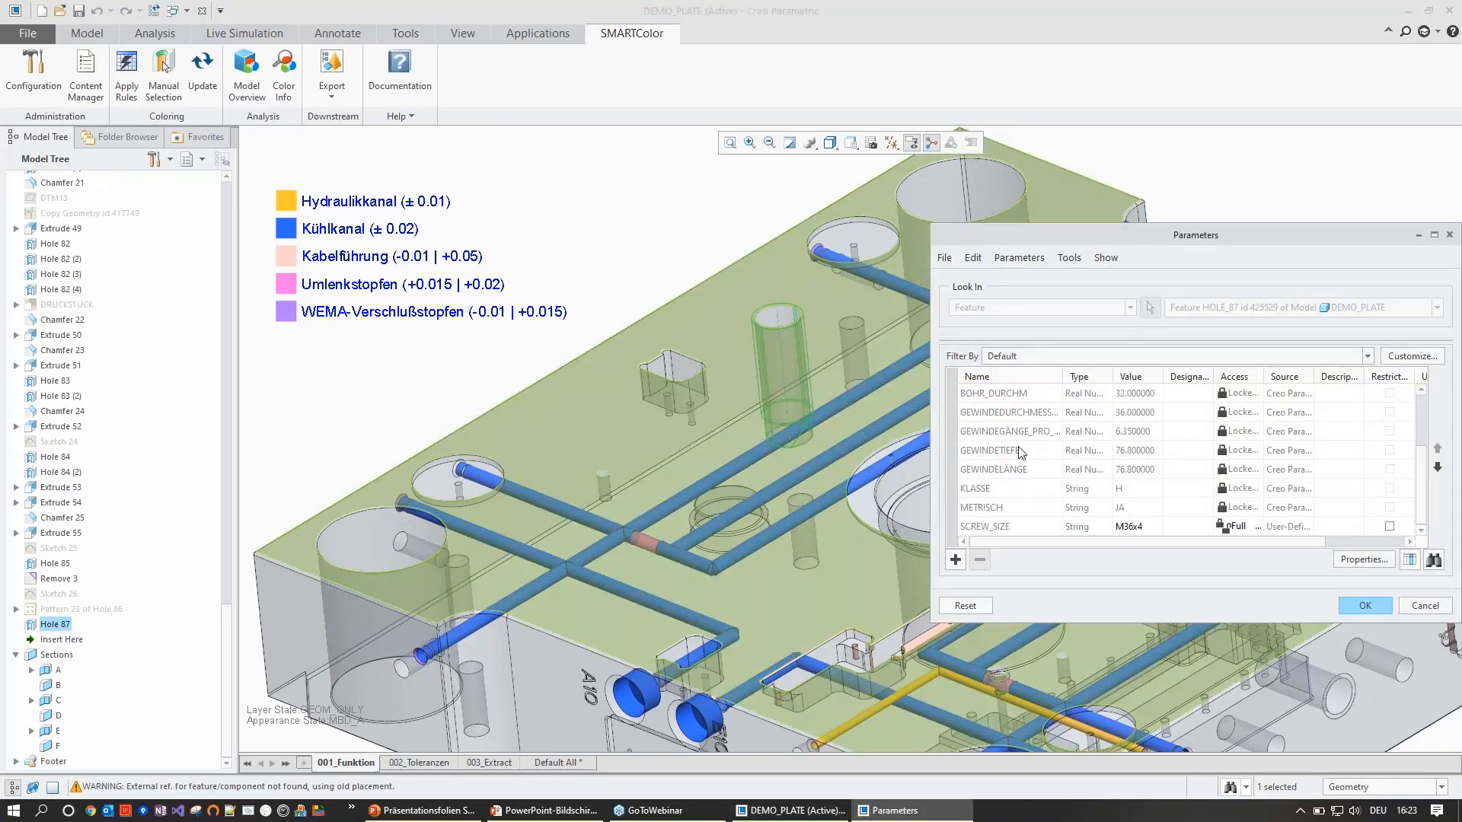
left_click(966, 527)
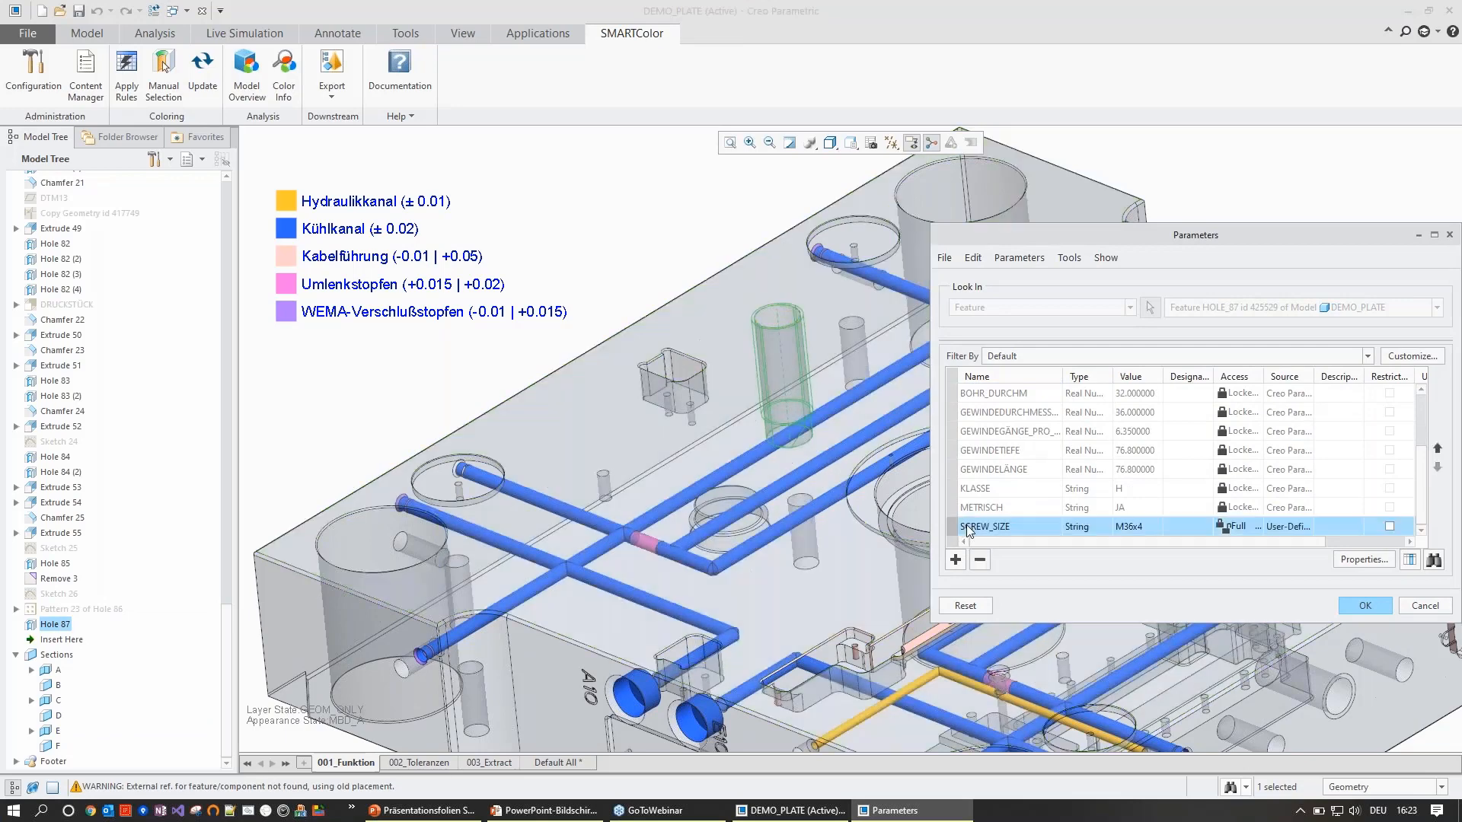
left_click(1144, 527)
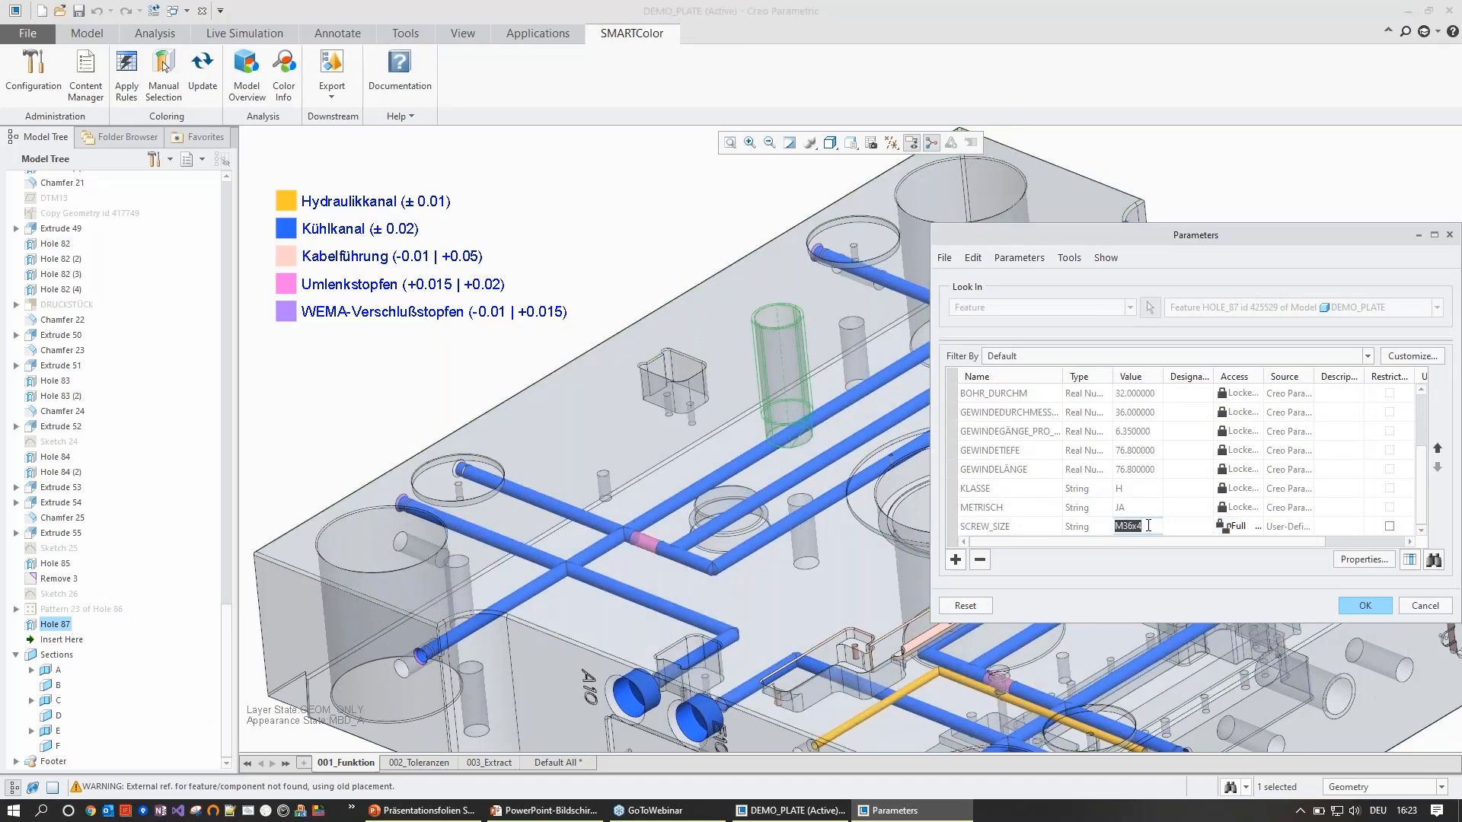
left_click(1366, 606)
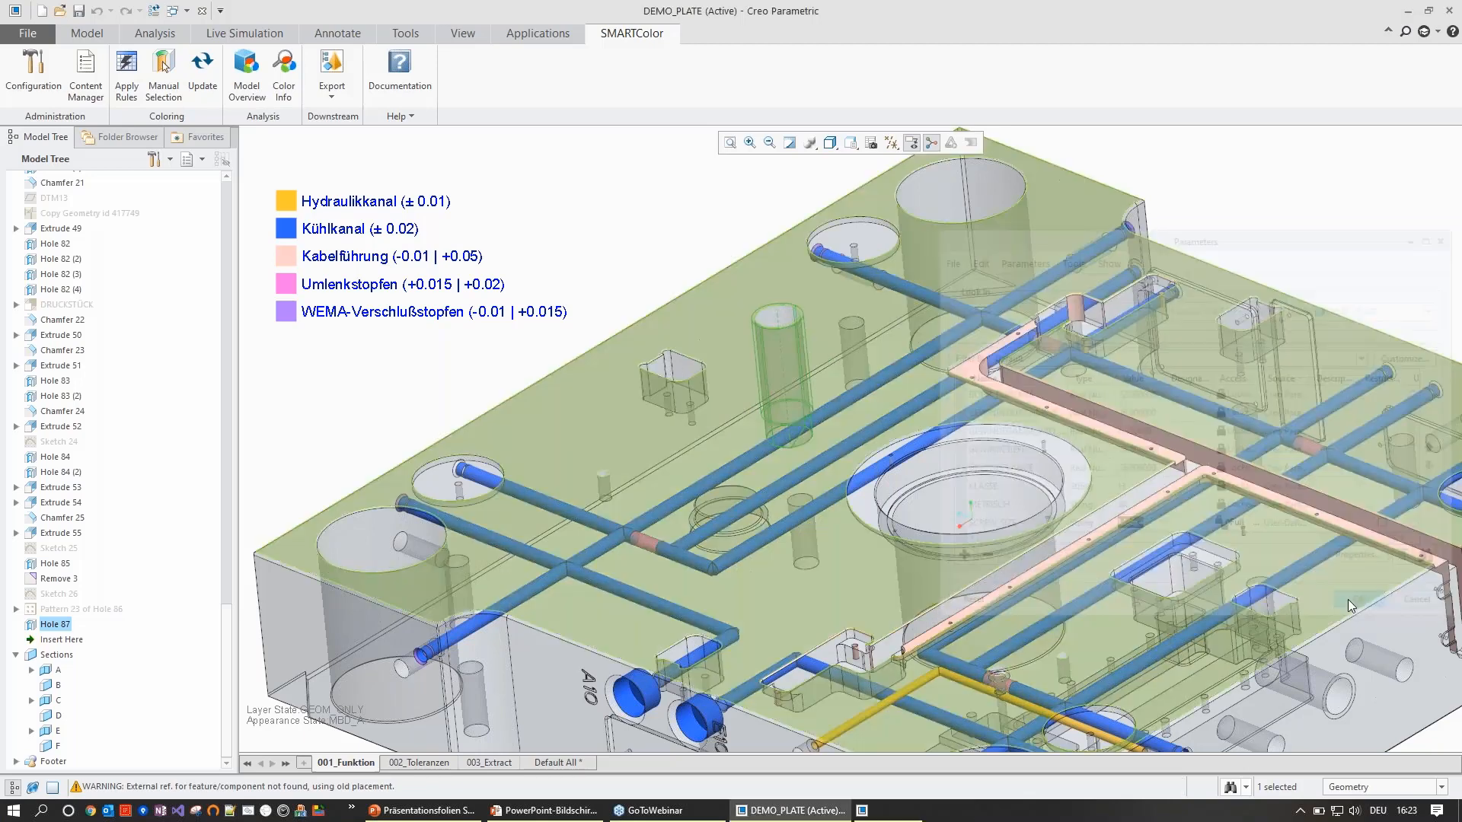
left_click(655, 202)
scroll(873, 382, "down", 3)
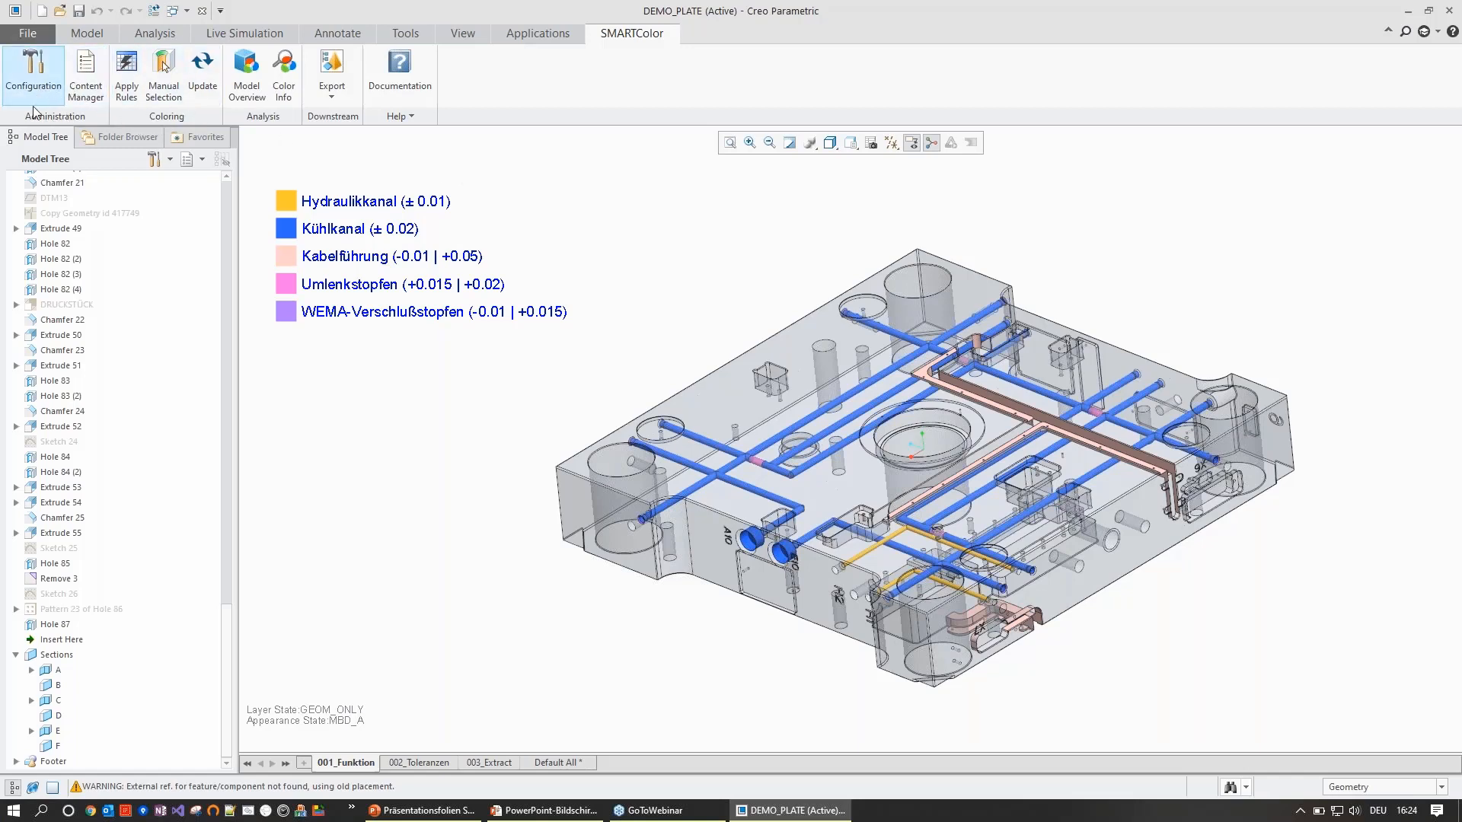
- List the available colors in the SMARTColor Content Manager and open the definition of Kühlbohrungen (ID: 150)
left_click(93, 86)
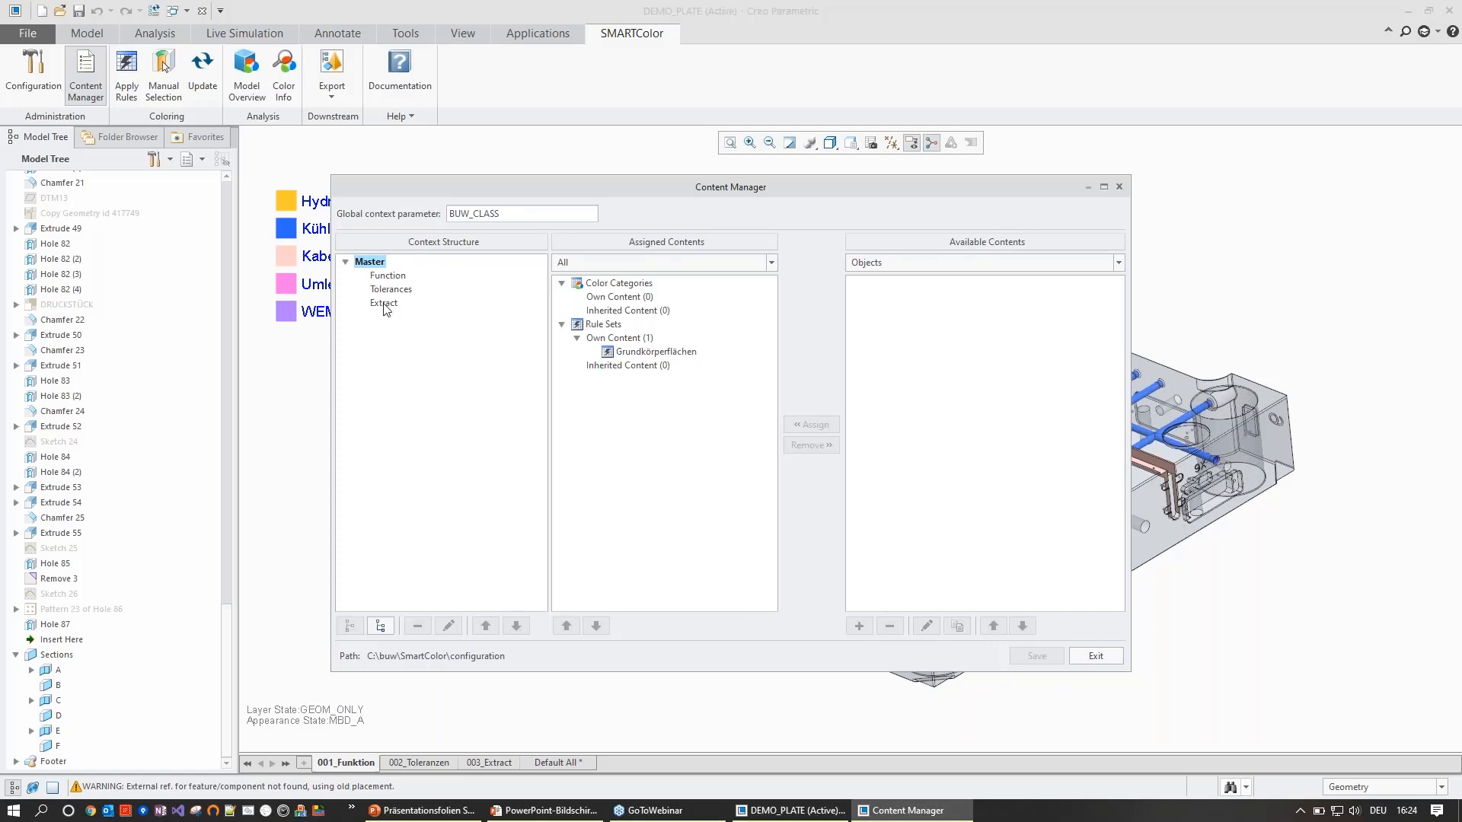
left_click(930, 262)
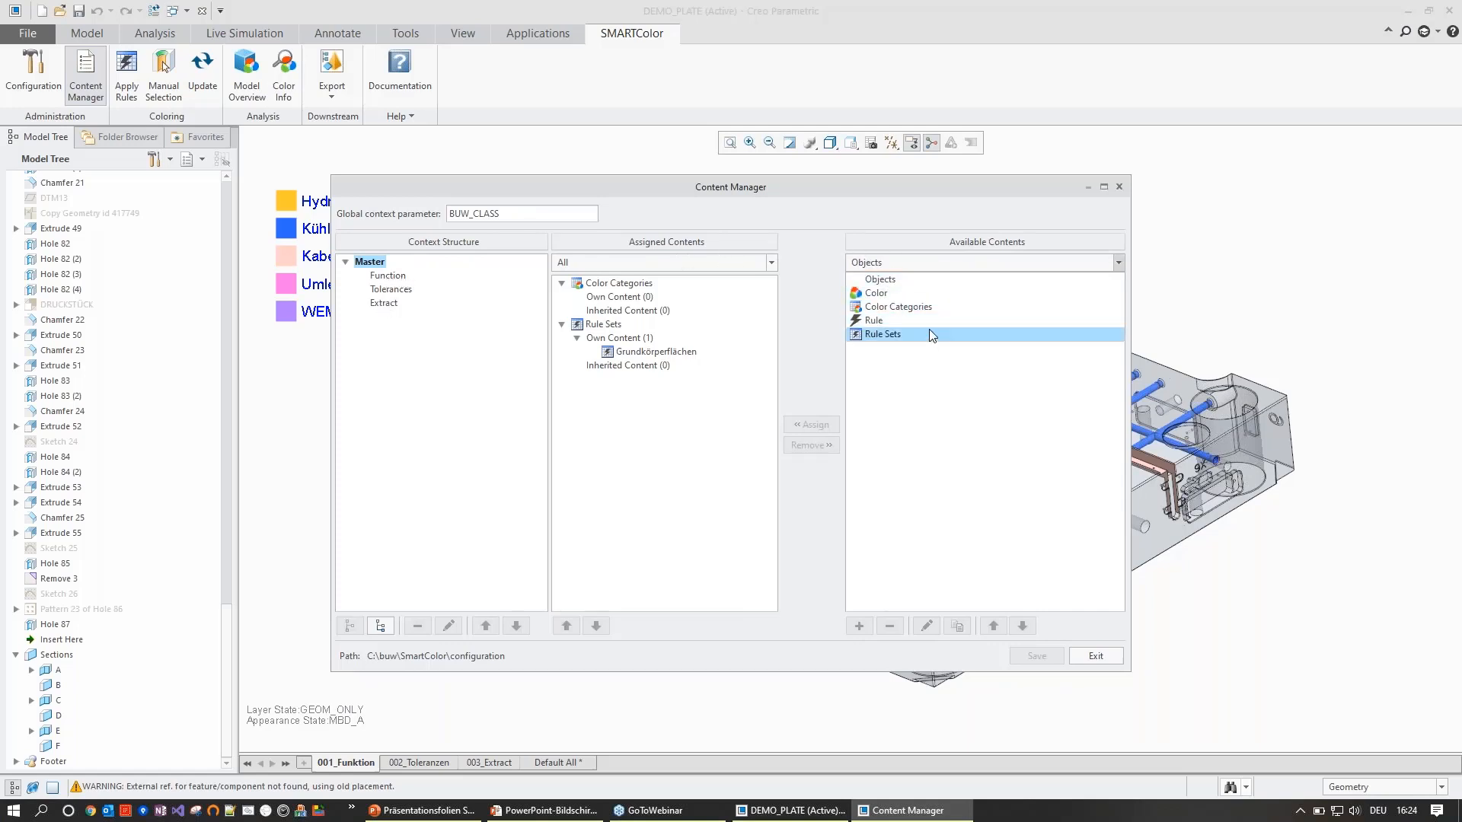
left_click(935, 297)
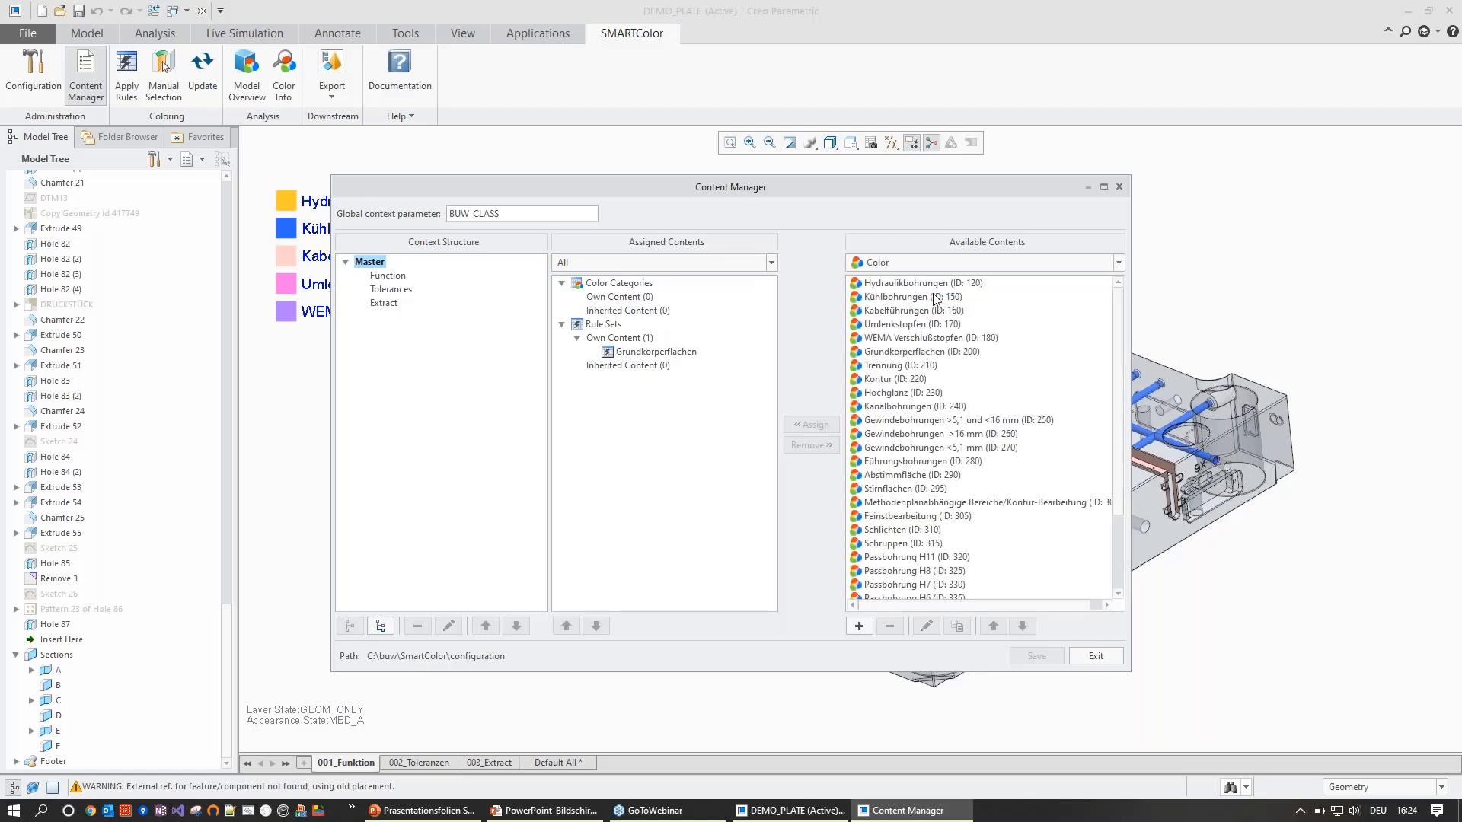
left_click(913, 297)
double_click(914, 297)
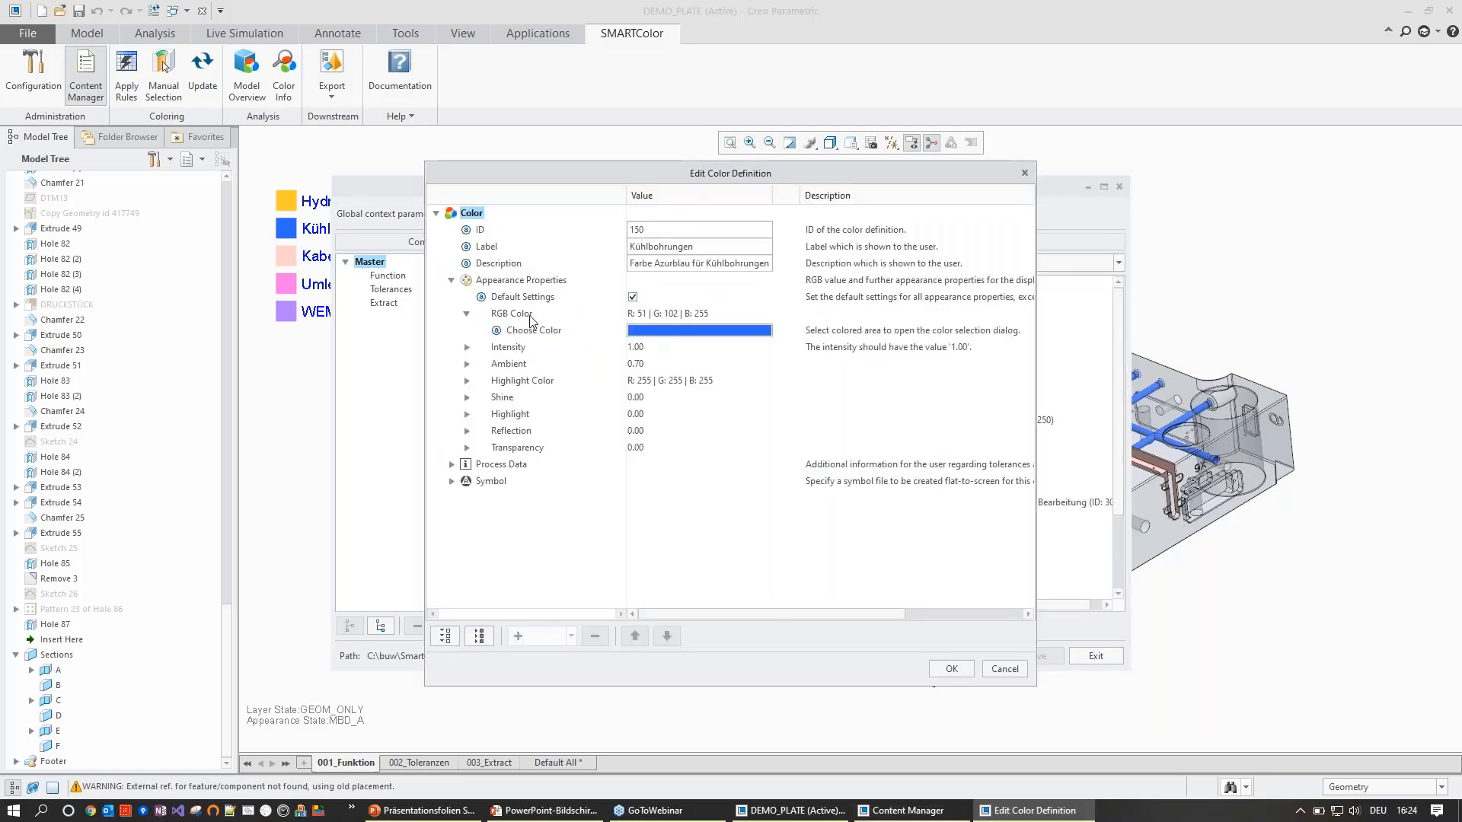
- Examine the appearance properties of the Kühlbohrungen color, including the color selection, the transparency value, and the default settings option
left_click(677, 331)
key("Tab")
key("Tab")
key("Tab")
left_click(846, 505)
left_click(467, 447)
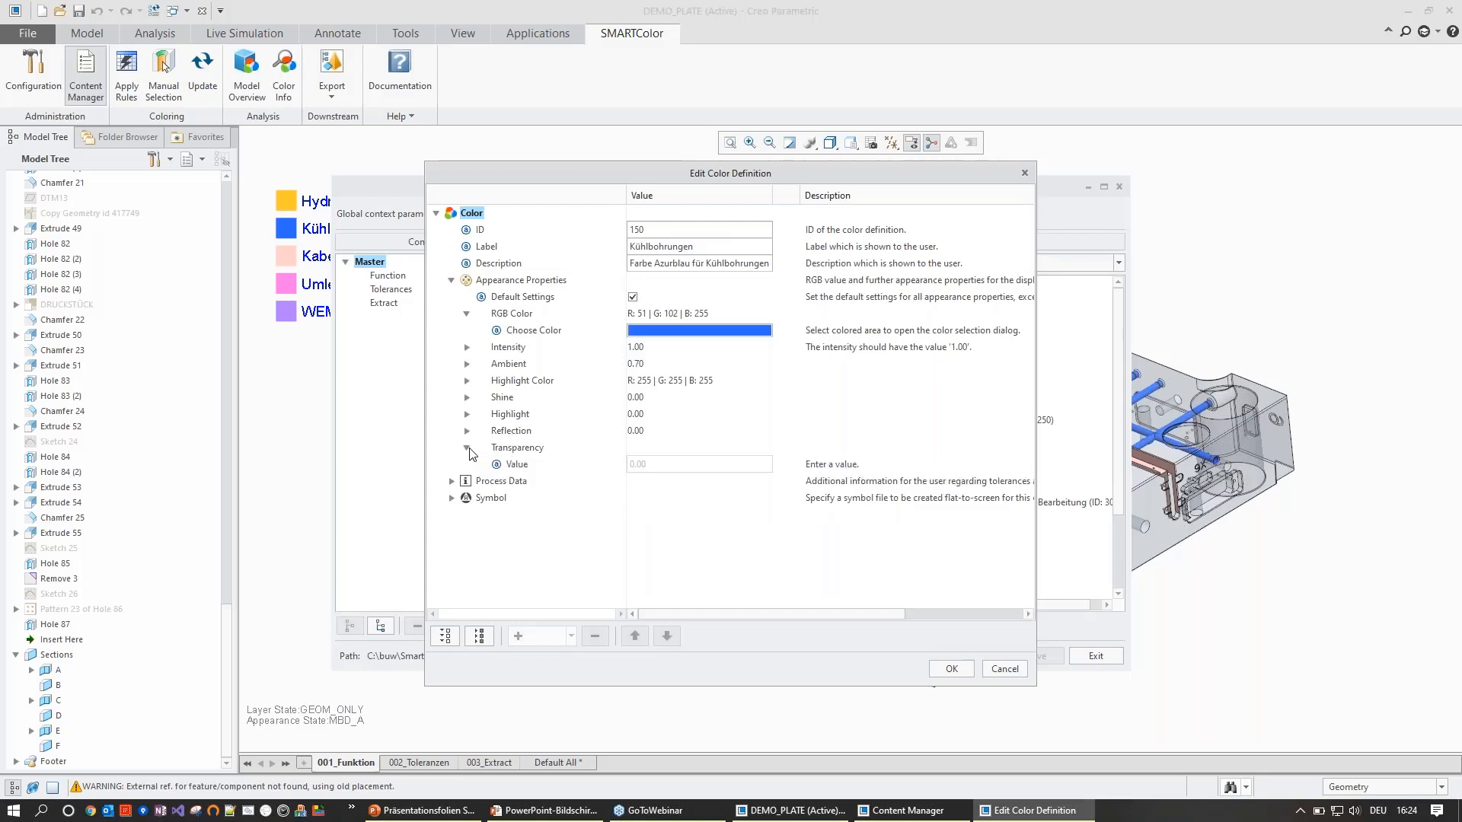
left_click(523, 465)
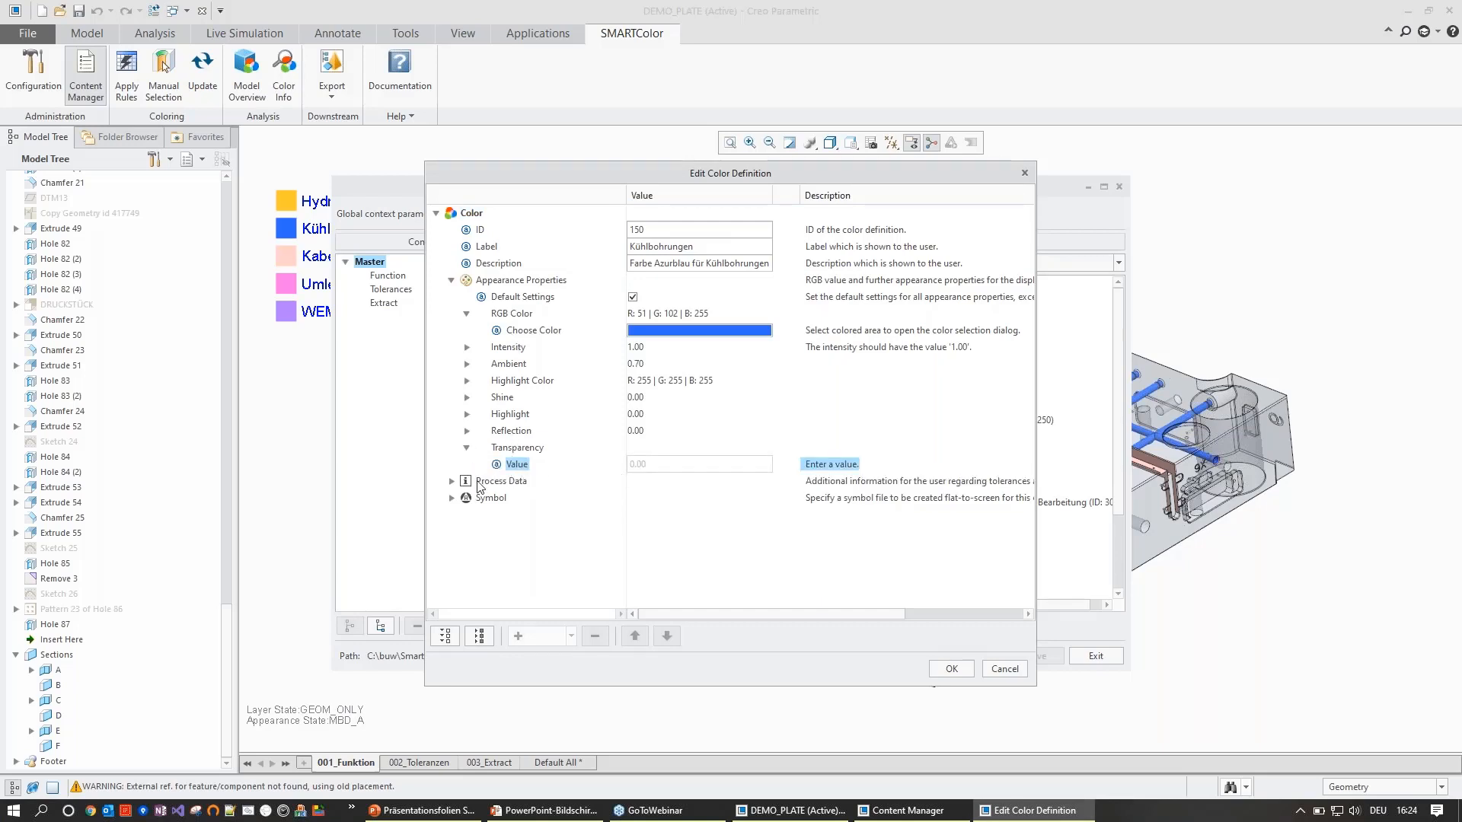
left_click(632, 297)
left_click(633, 297)
left_click(901, 438)
- Show the process data of the Kühlbohrungen color with its values for offset tolerance, position tolerance, and surface finish
left_click(451, 280)
left_click(451, 297)
left_click(466, 347)
left_click(466, 331)
left_click(467, 314)
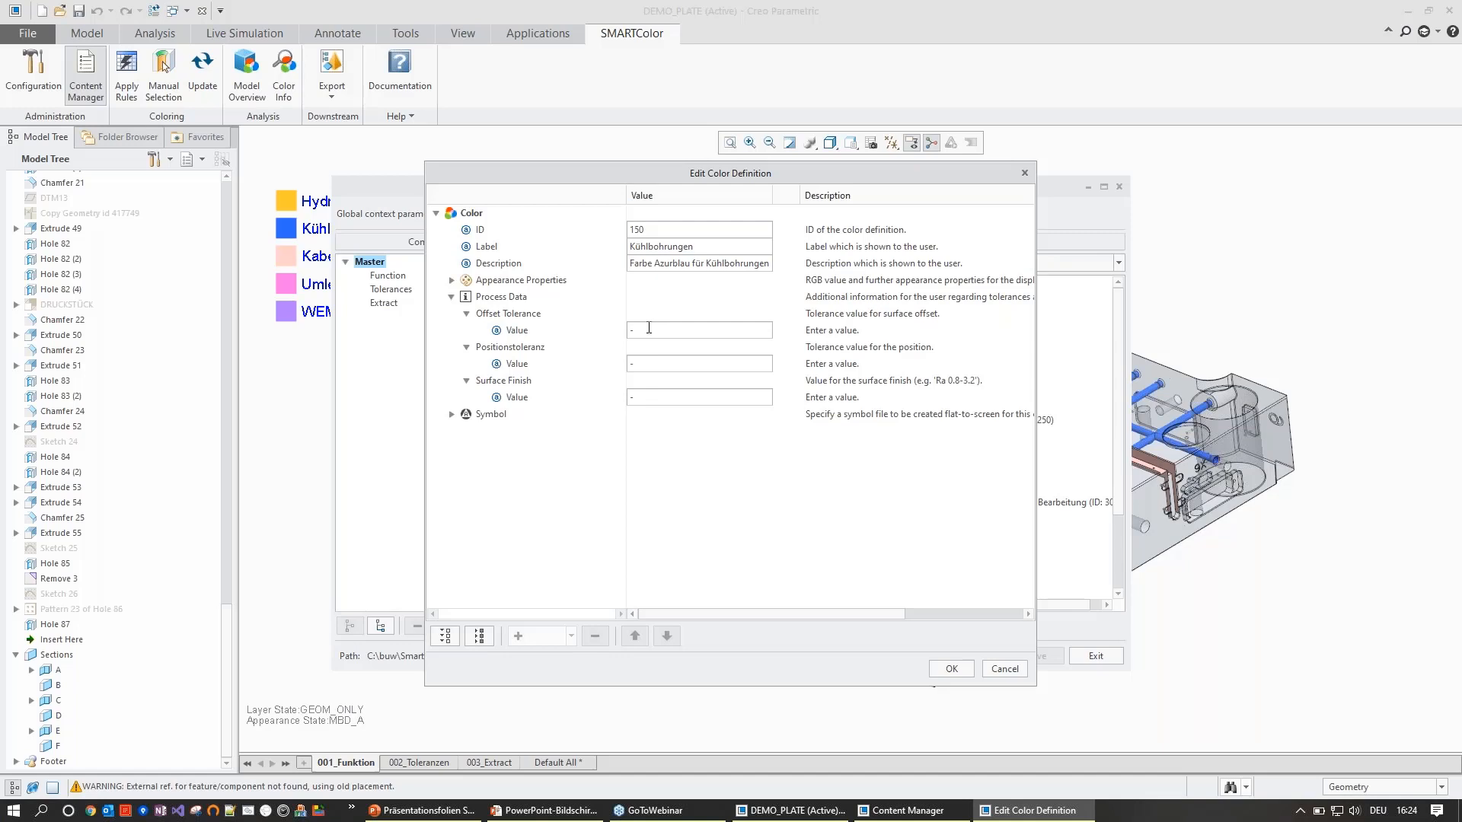
- Examine the symbol file and the selectable values of the id variable text for Kühlbohrungen, and cancel the color definition
left_click(451, 415)
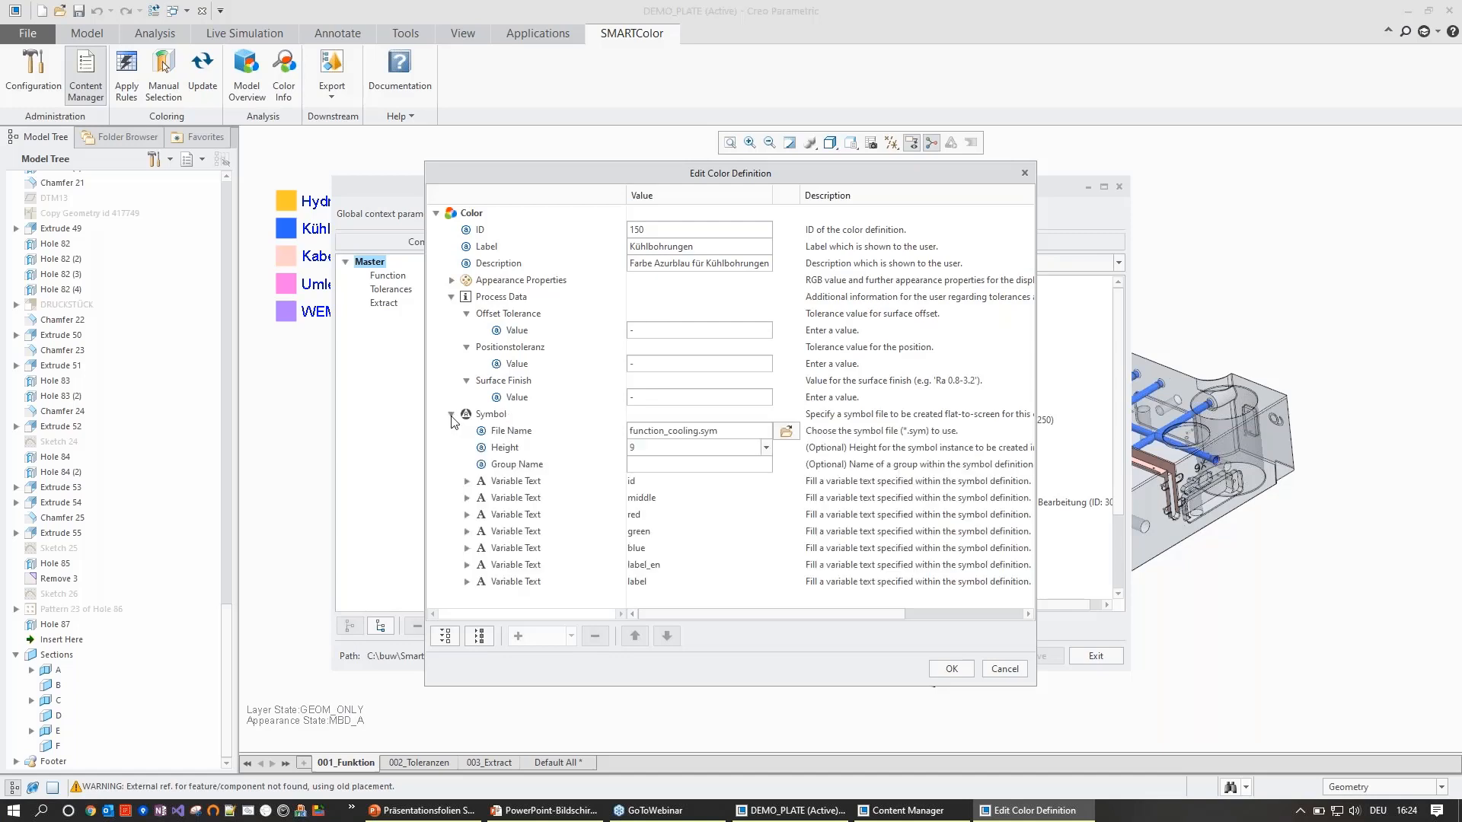
left_click(491, 417)
left_click(734, 432)
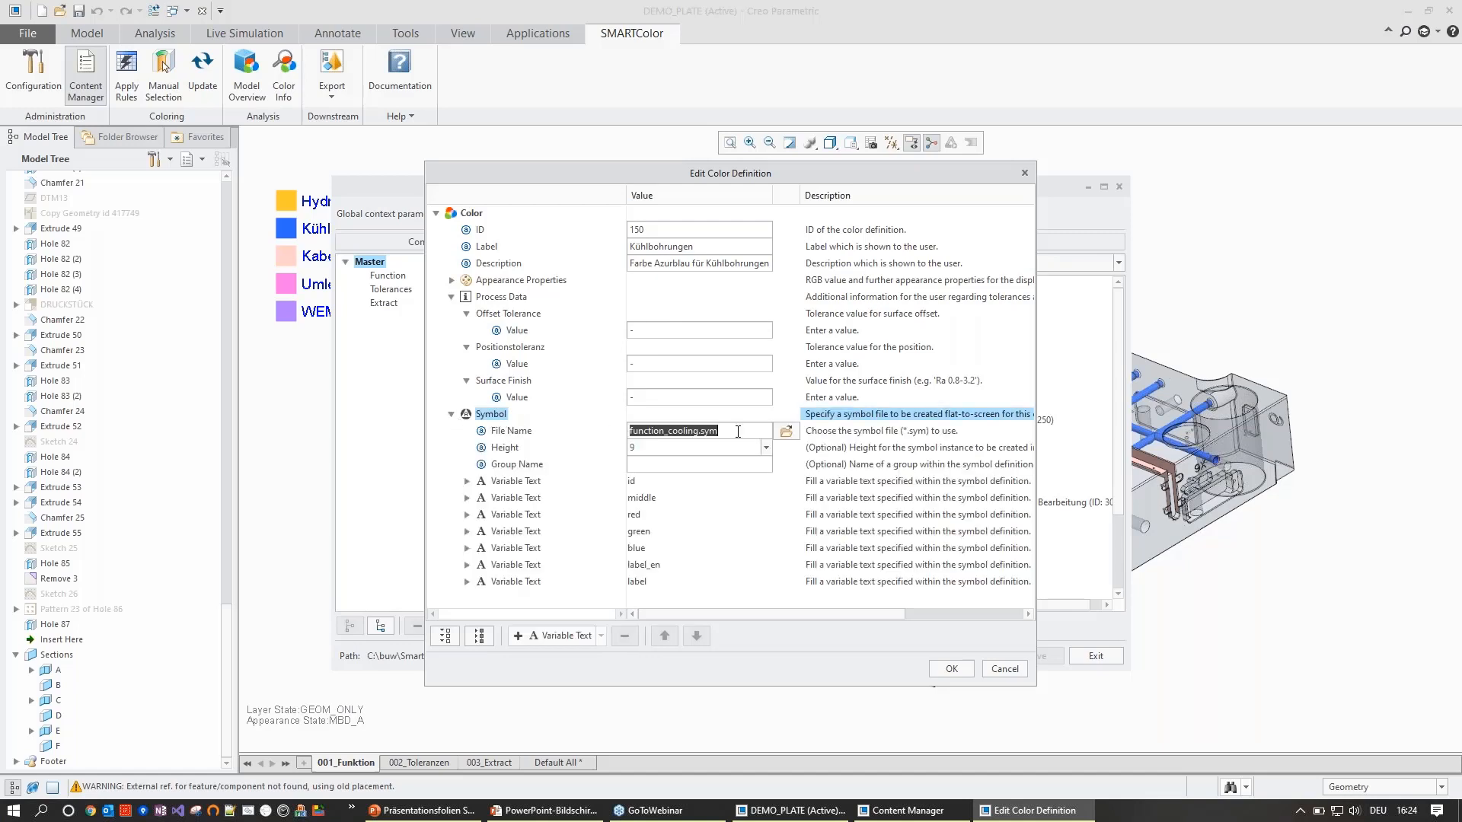
left_click(708, 431)
left_click(467, 481)
left_click(766, 515)
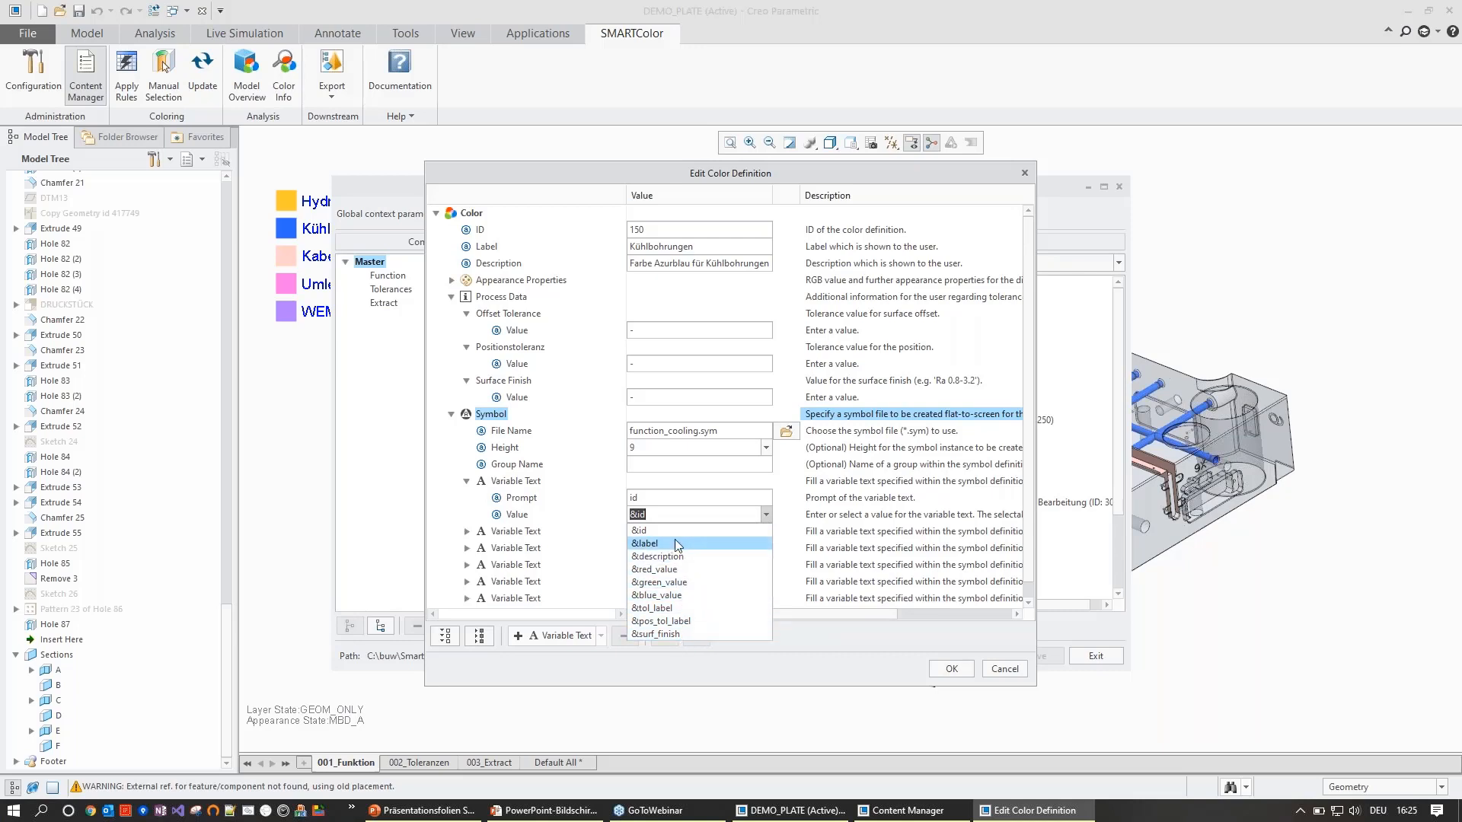
left_click(499, 419)
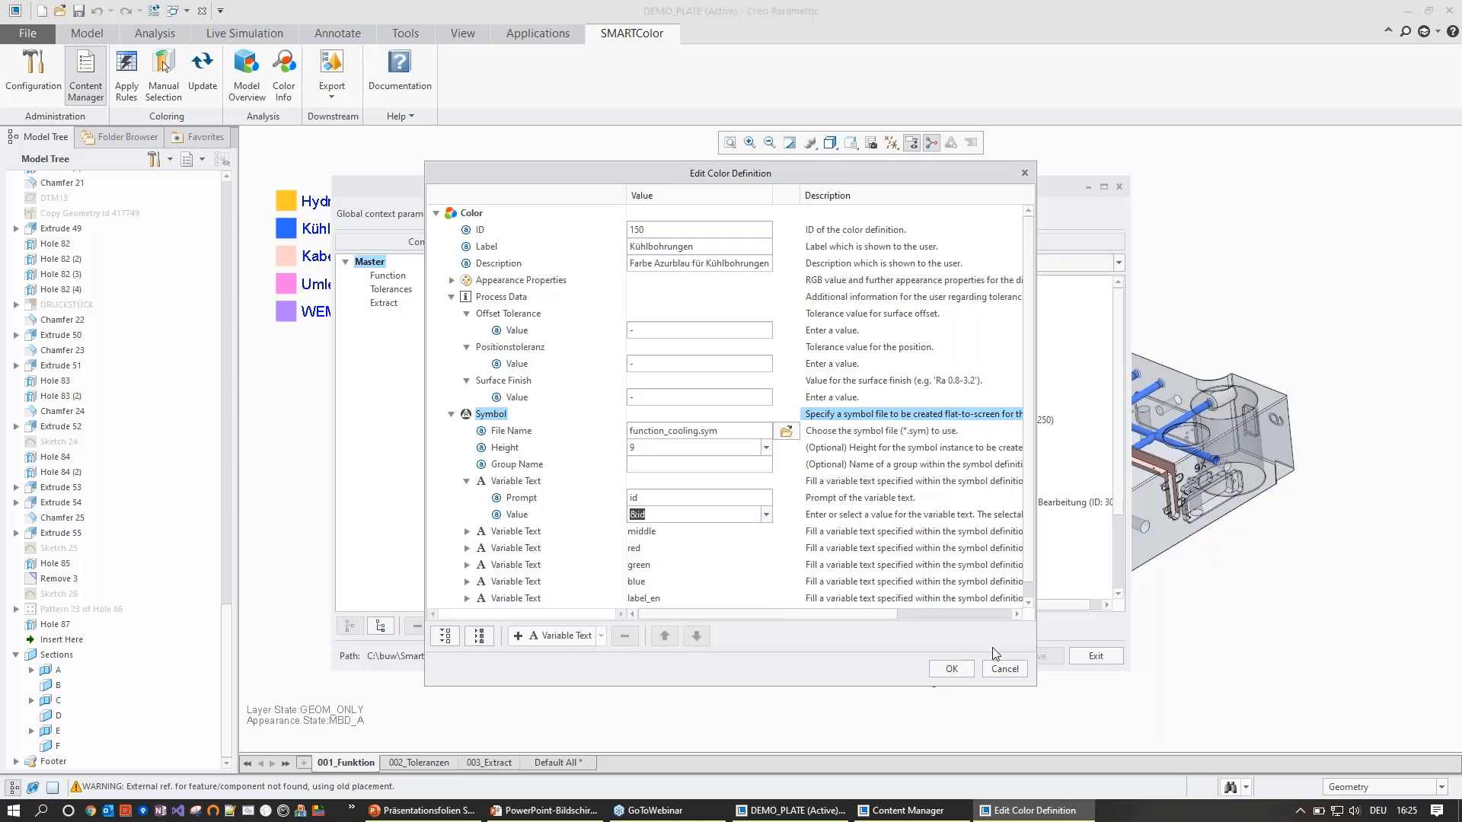
left_click(1002, 667)
- List the available rules and create a new one labelled Threadbore 32 with the color definition Gewinde
left_click(762, 435)
left_click(930, 268)
left_click(874, 321)
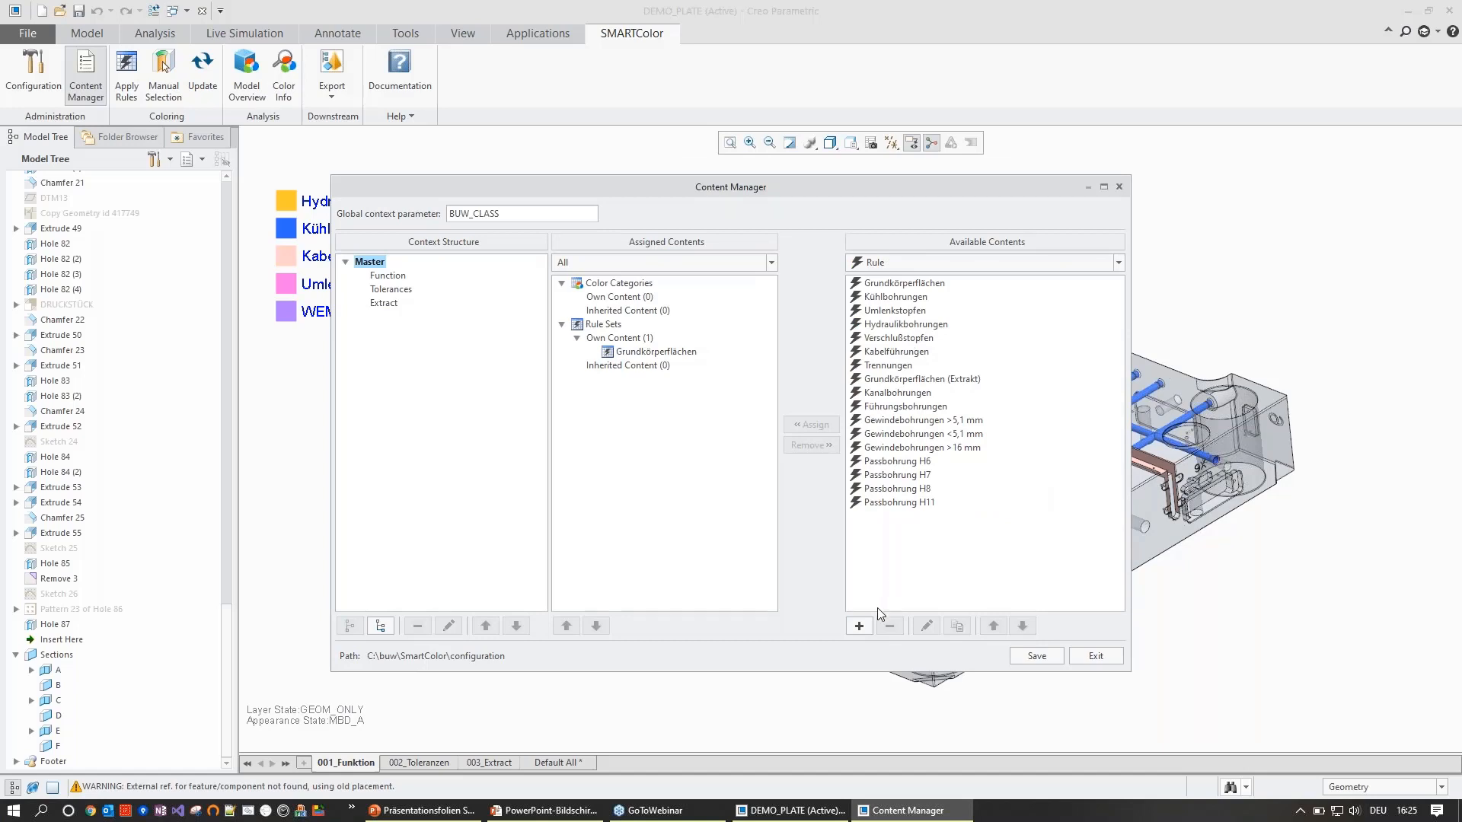
left_click(859, 626)
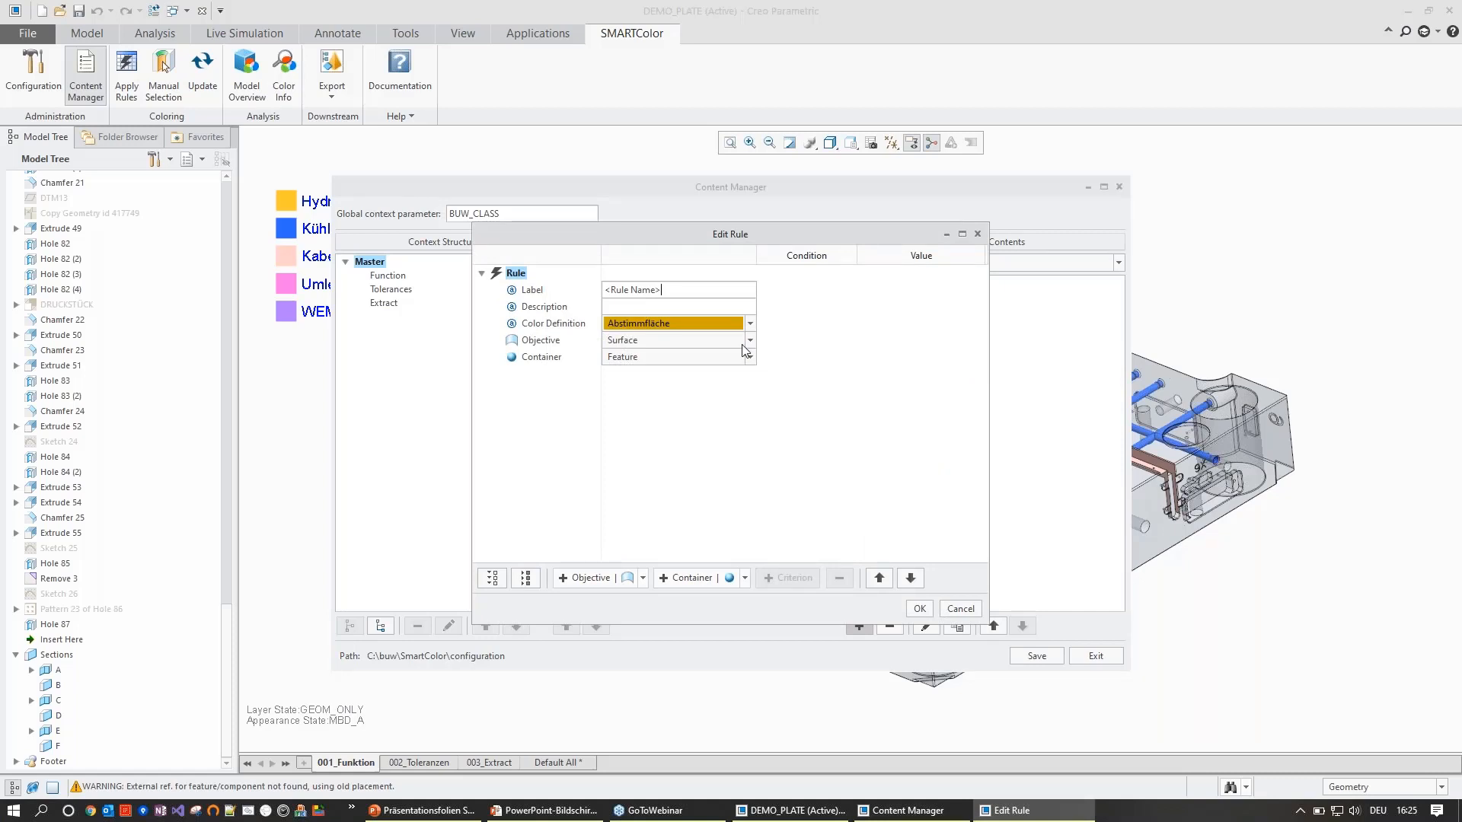
key("BackSpace")
key("BackSpace")
key("BackSpace")
key("BackSpace")
key("BackSpace")
key("BackSpace")
key("BackSpace")
key("BackSpace")
key("BackSpace")
key("BackSpace")
type("T")
left_click(750, 323)
left_click(720, 405)
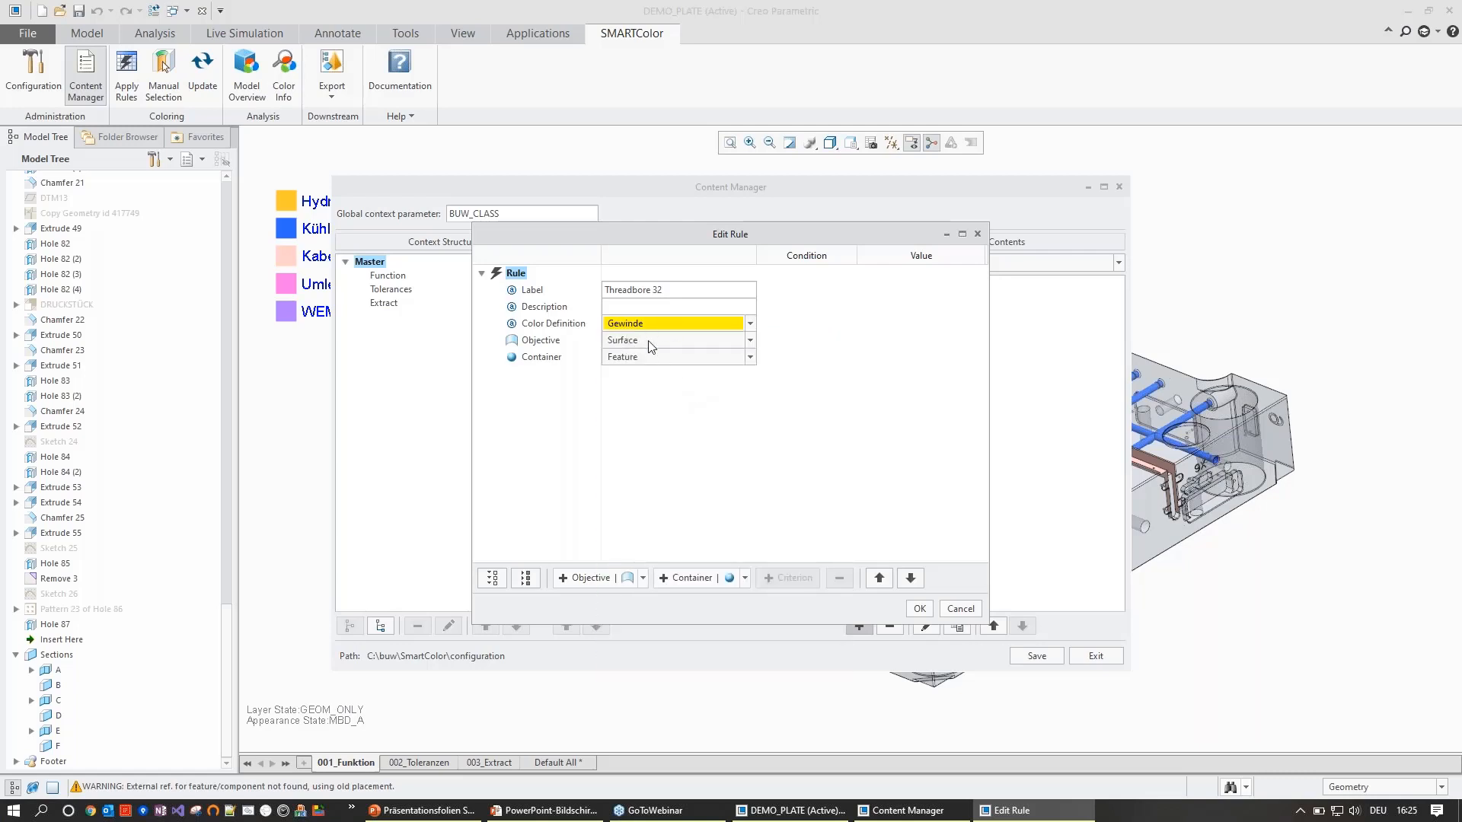
- Add a criterion to the rule's surface objective requiring that Surface Type equals Cylinder
left_click(546, 341)
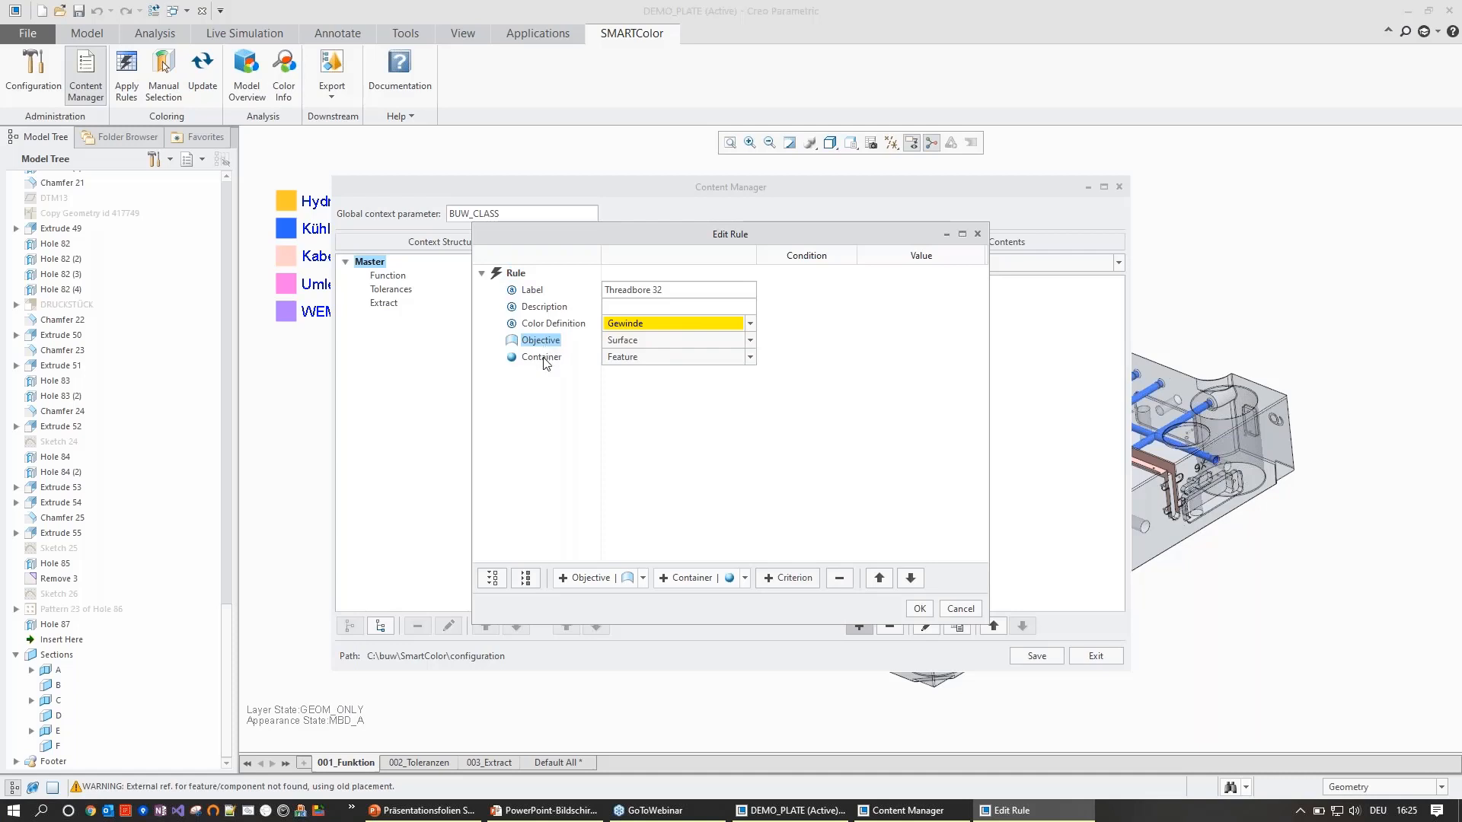
left_click(543, 358)
left_click(542, 342)
left_click(542, 358)
left_click(545, 344)
left_click(788, 580)
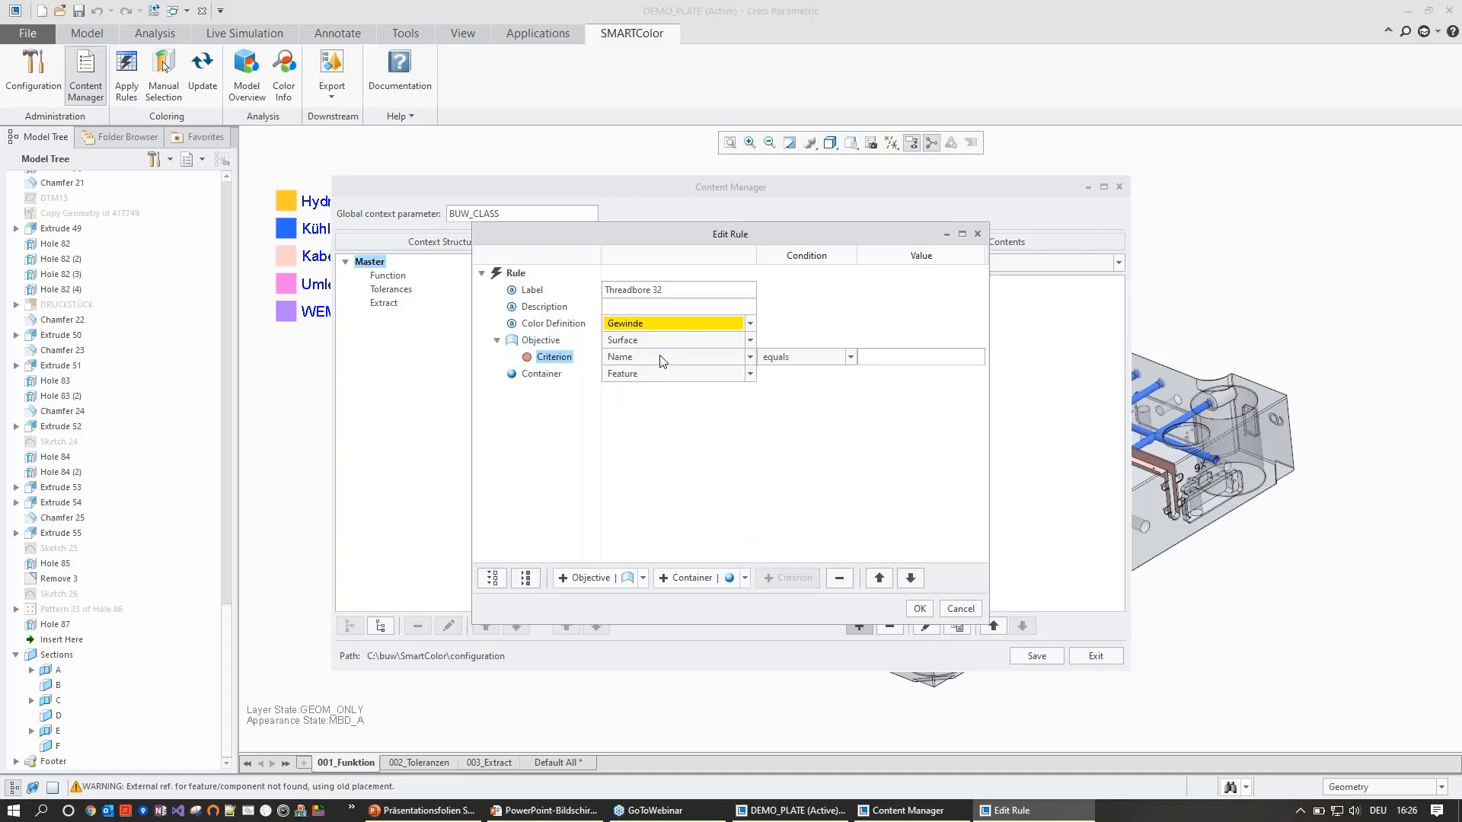
left_click(661, 360)
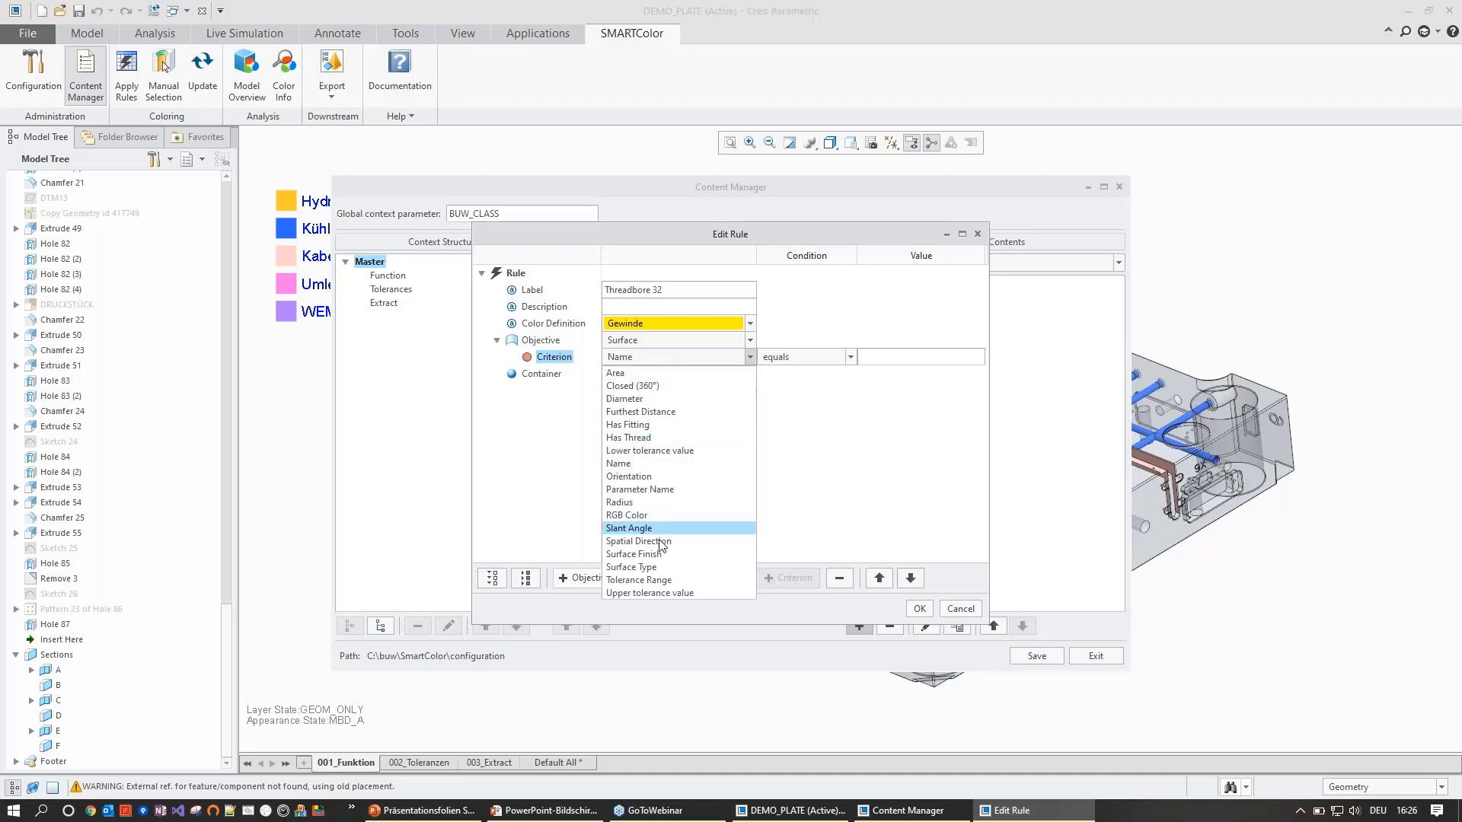
left_click(659, 568)
left_click(880, 356)
left_click(886, 389)
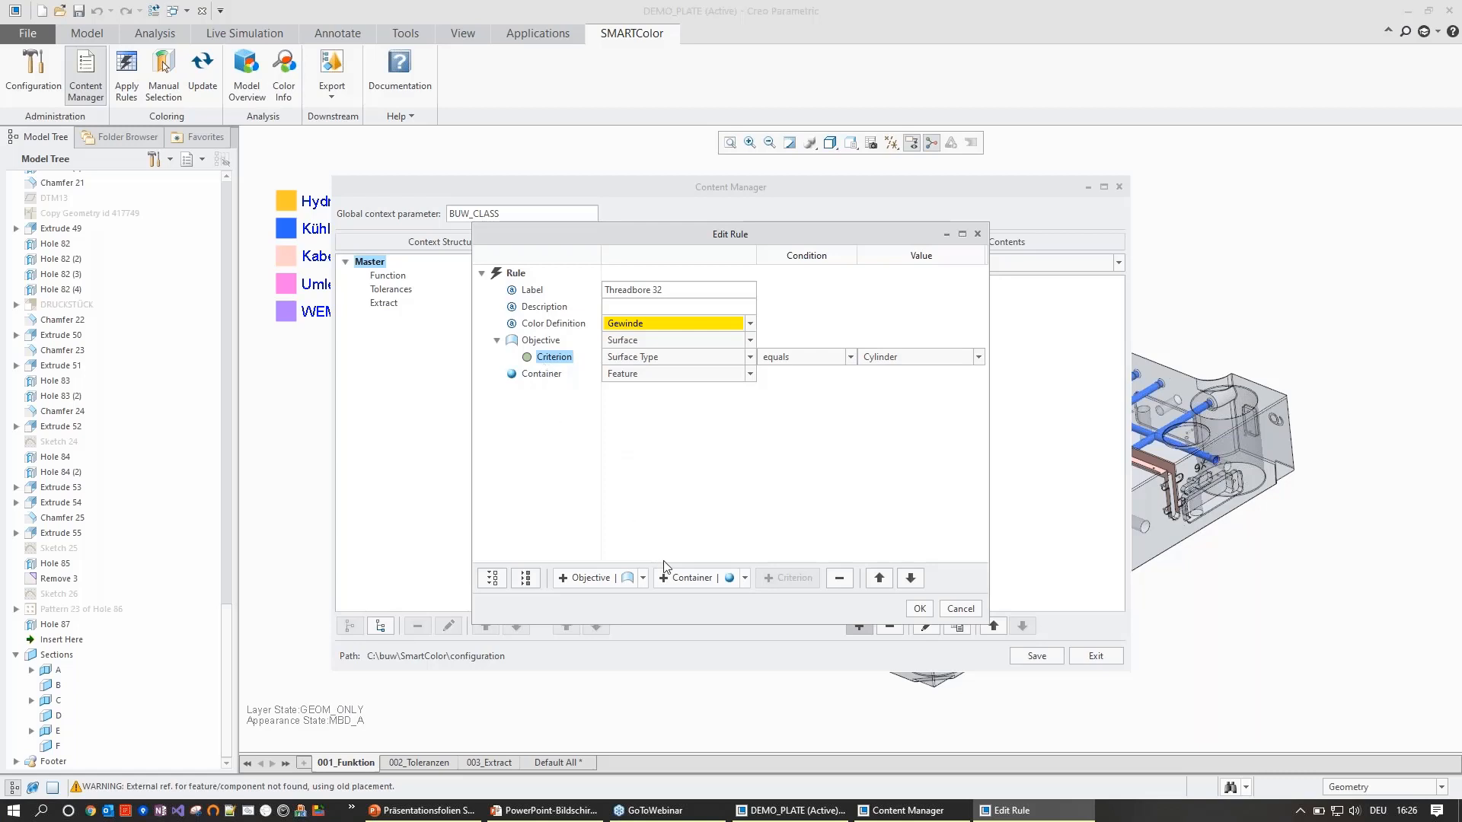
- Add two more criteria to the rule's surface objective, Closed (360°) and Has Thread
left_click(539, 341)
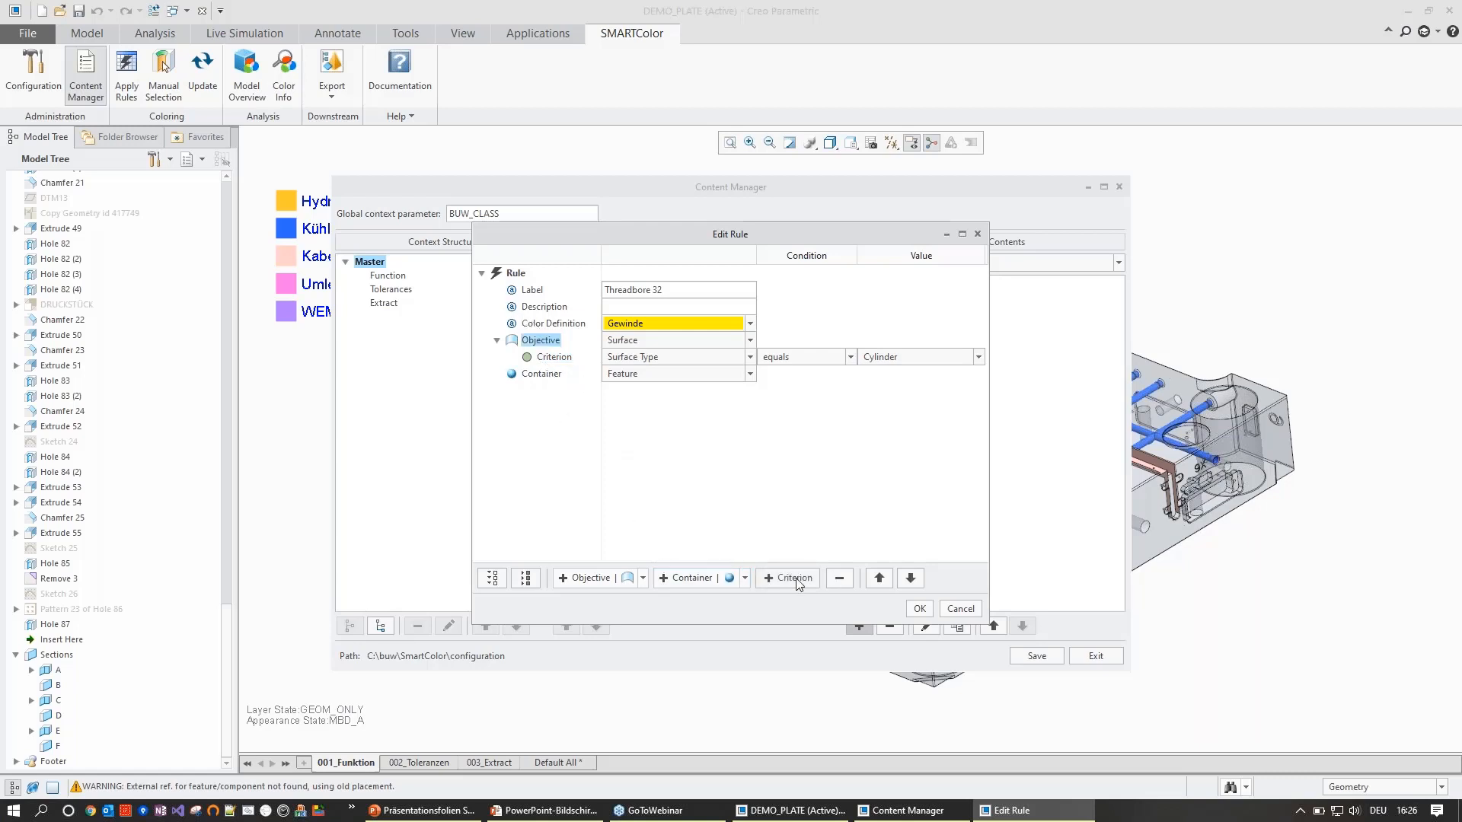
left_click(795, 578)
left_click(655, 374)
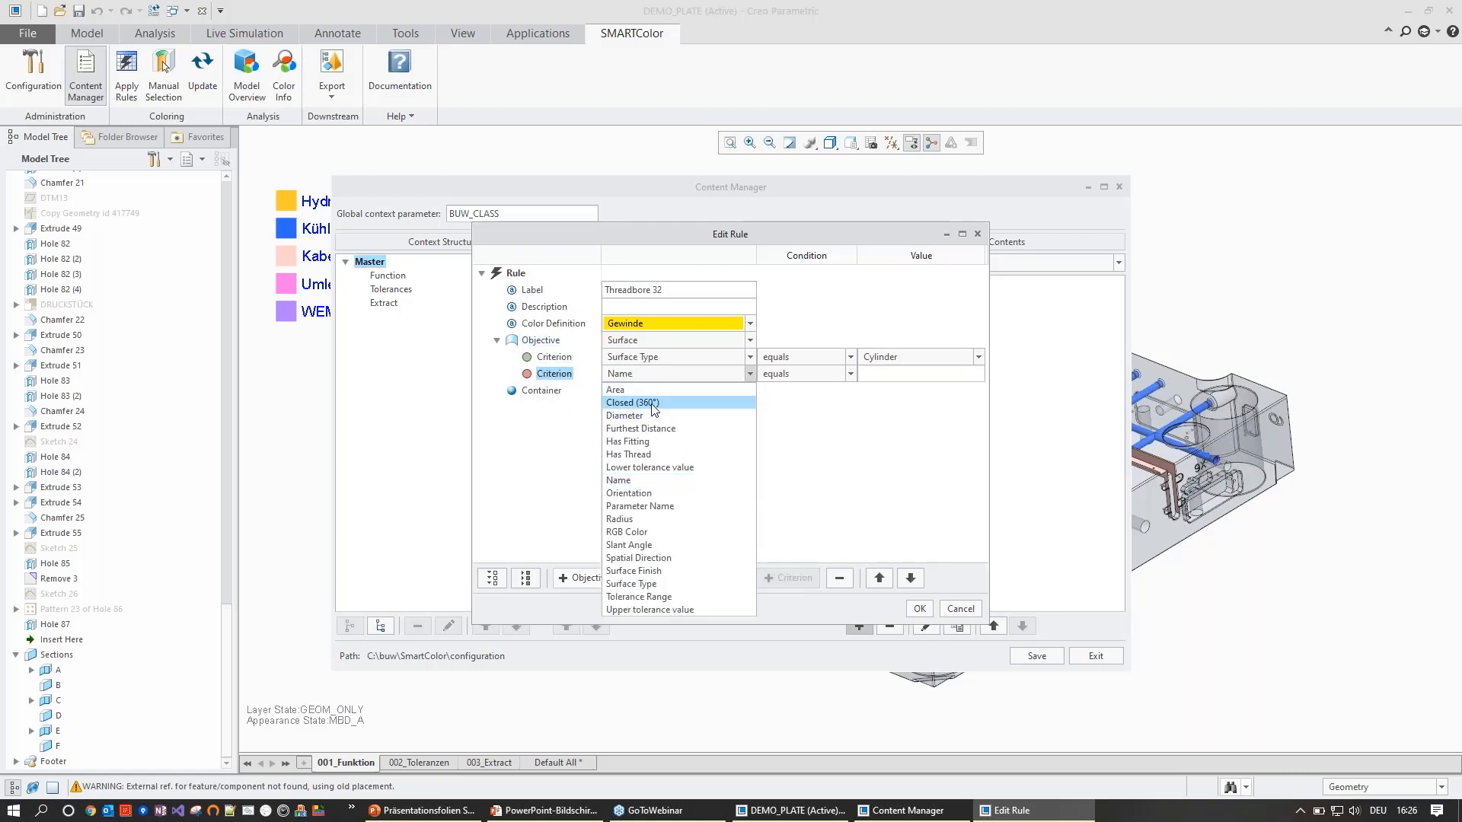
left_click(653, 409)
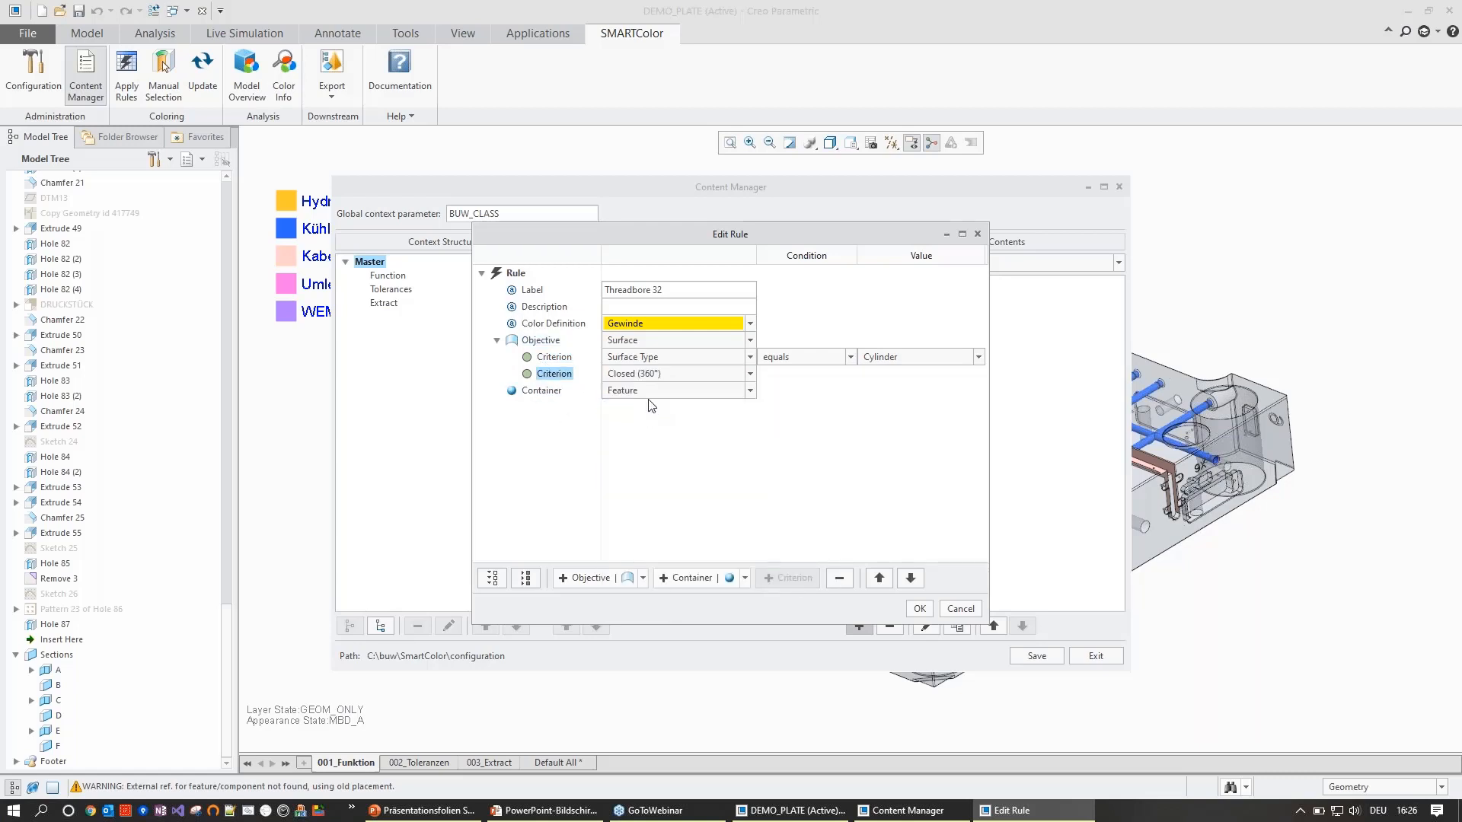
left_click(543, 340)
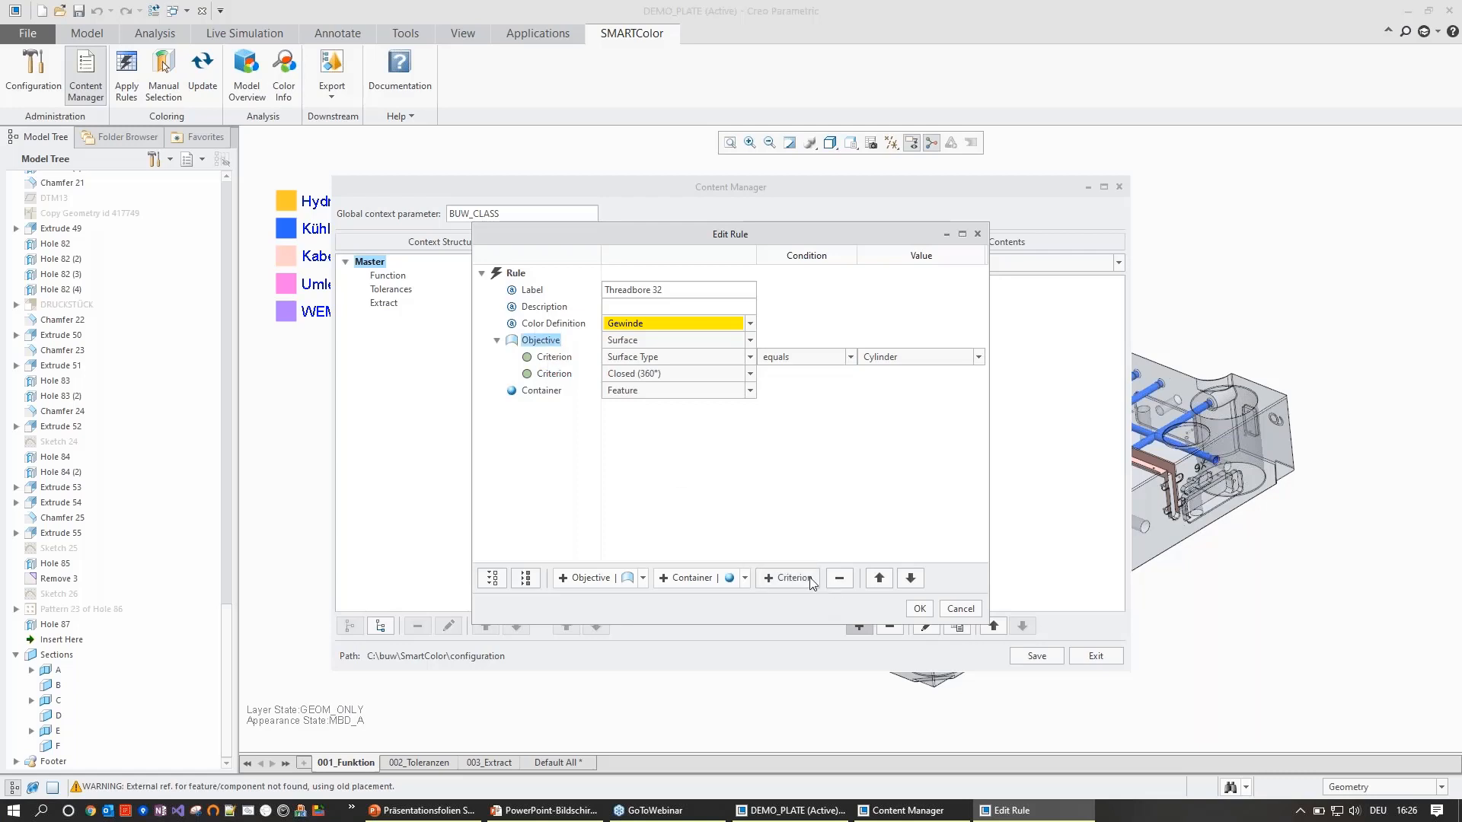
left_click(794, 578)
left_click(668, 390)
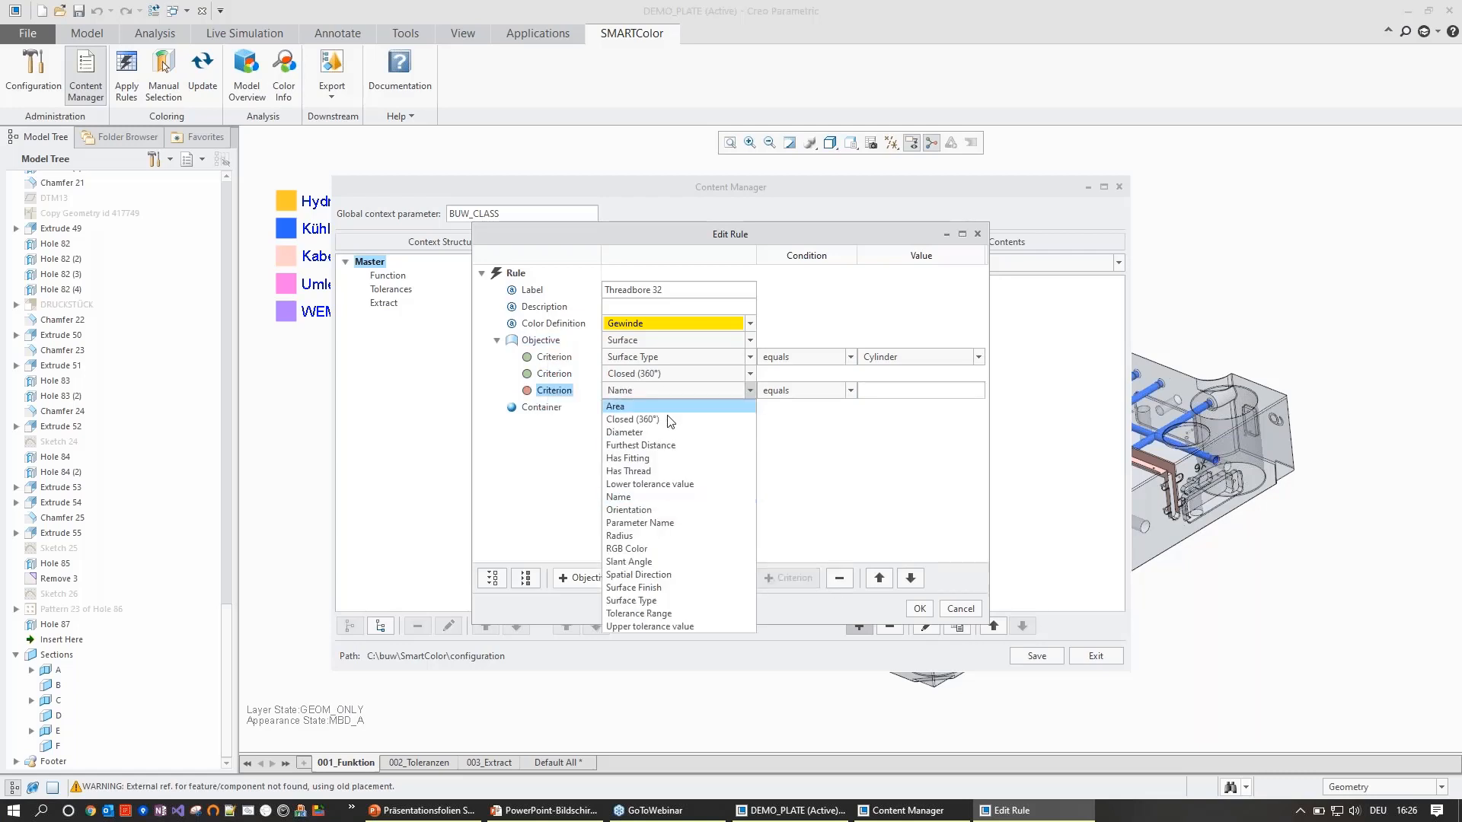
left_click(629, 470)
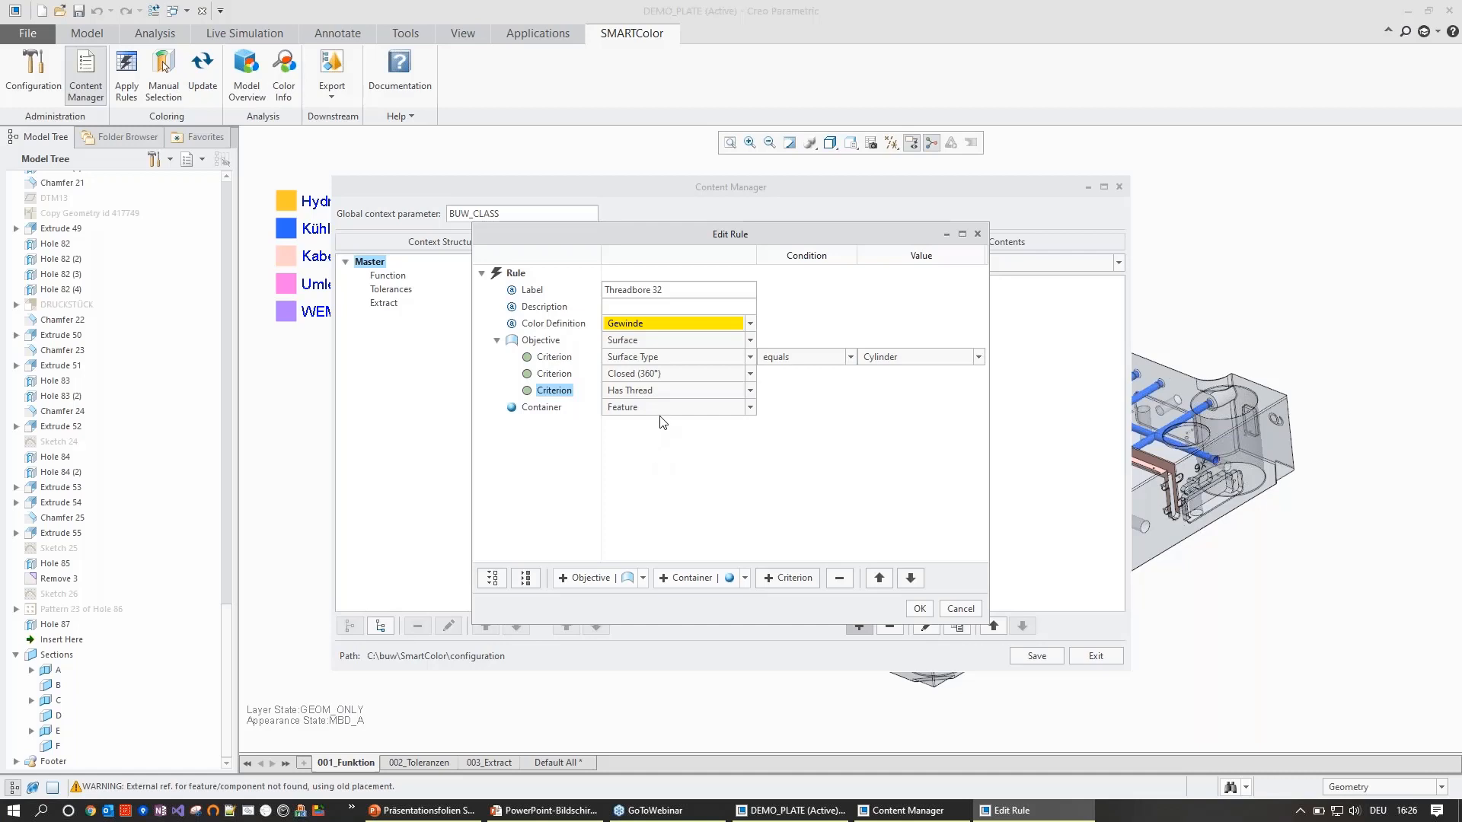
- Add a criterion to the rule's surface objective requiring that Diameter equals 32
left_click(543, 344)
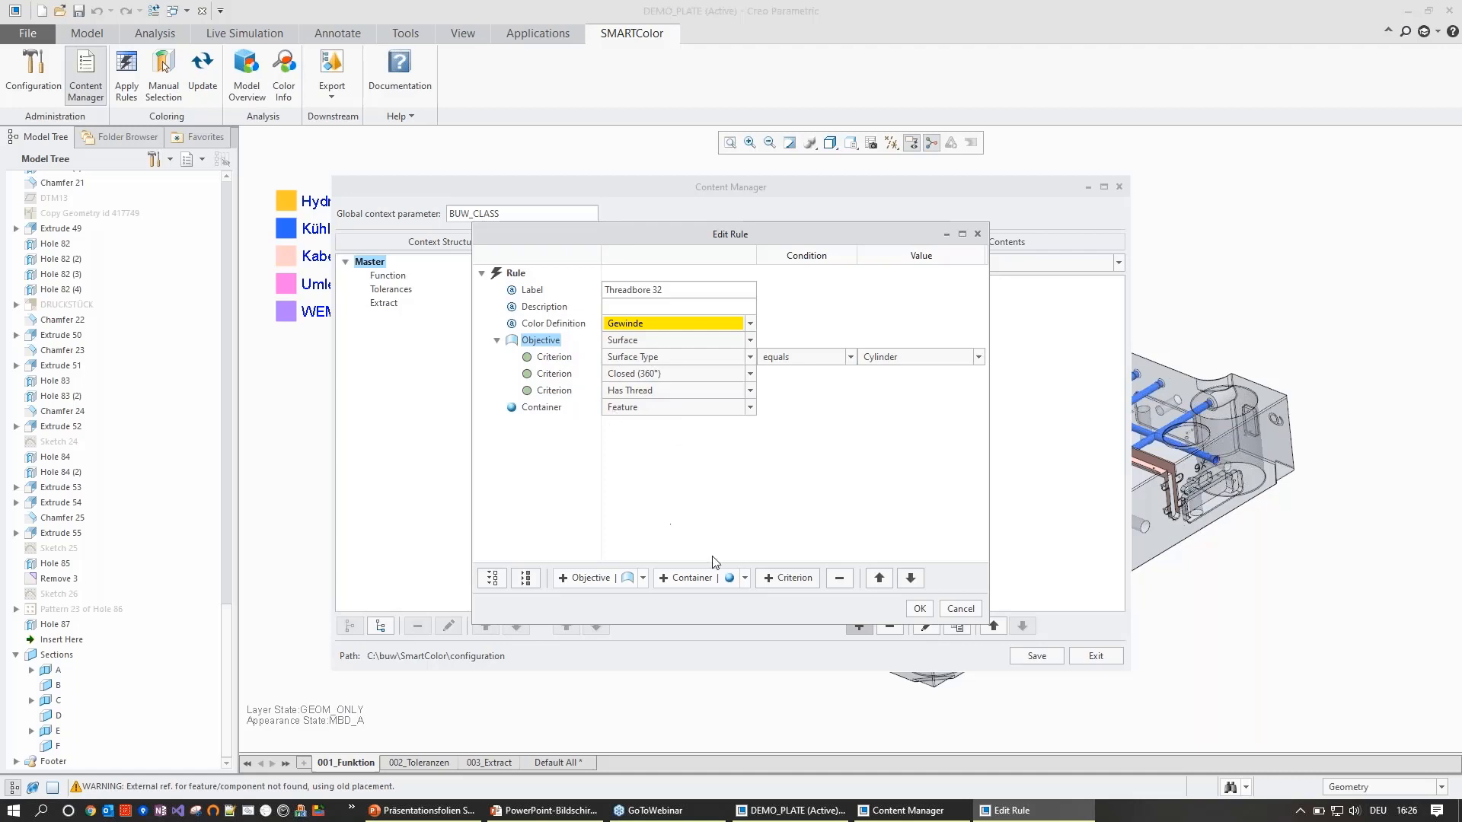
left_click(792, 578)
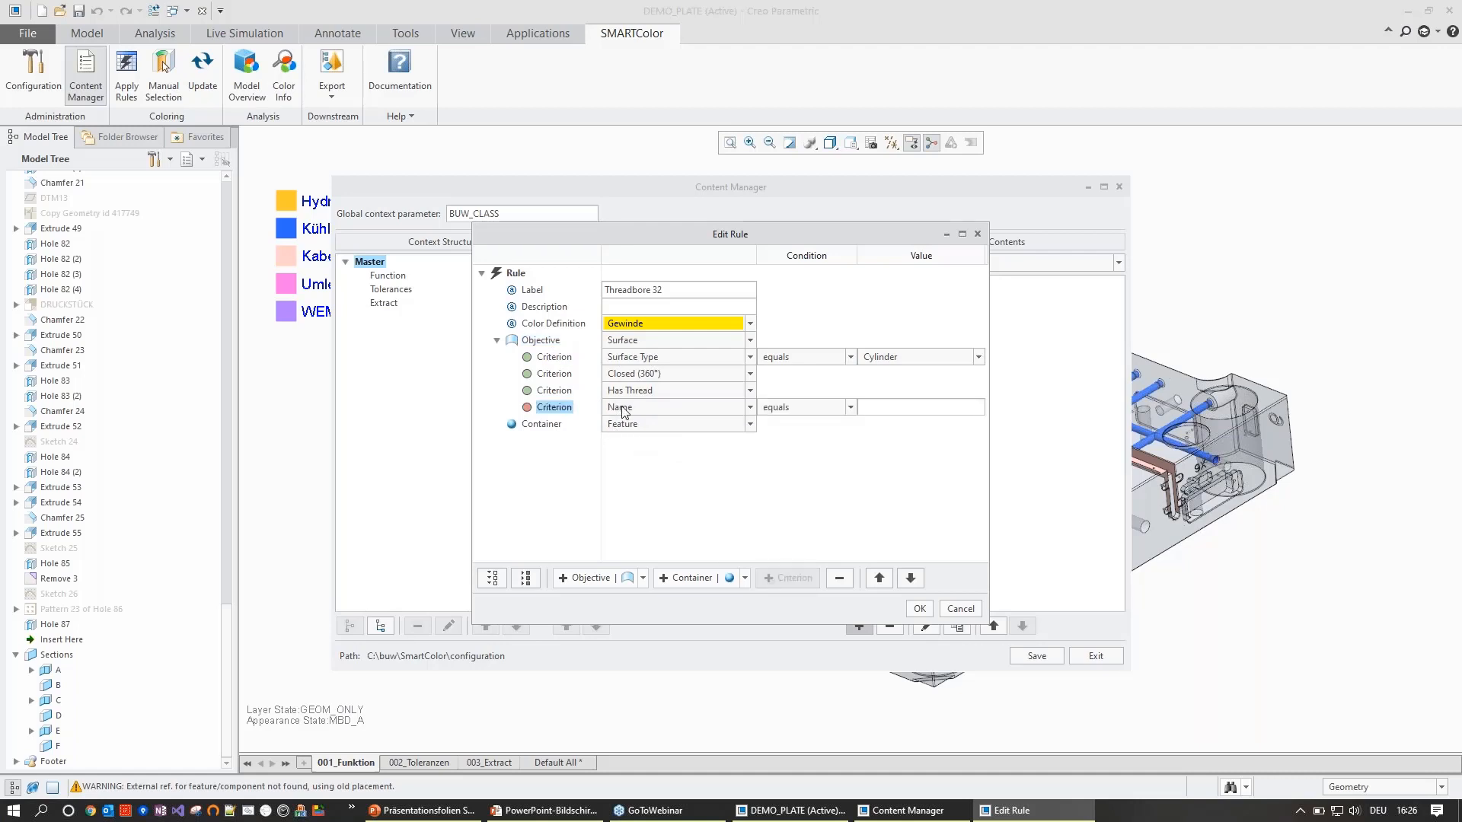
left_click(622, 408)
left_click(647, 449)
type("32")
left_click(549, 343)
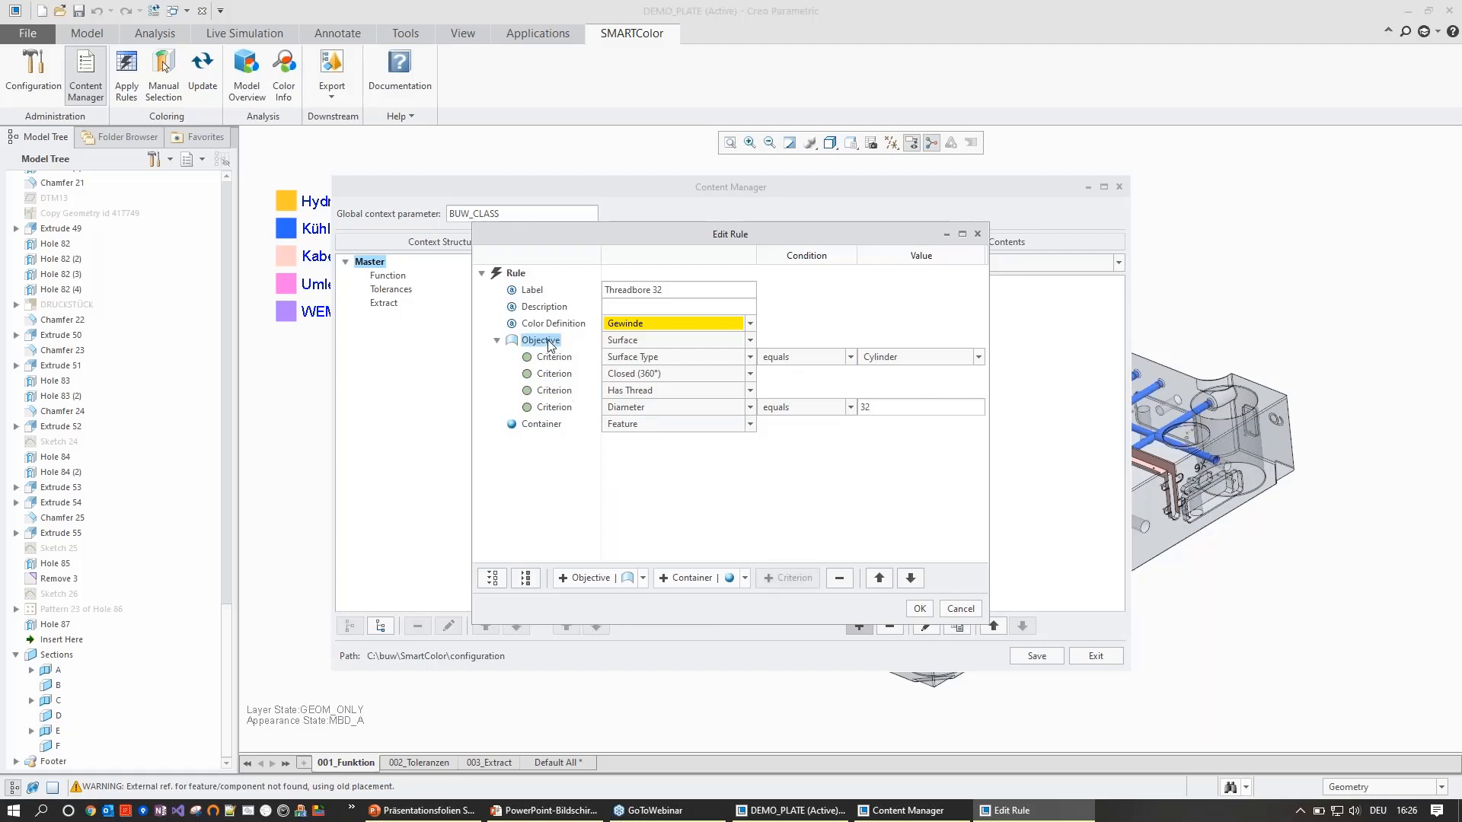
- Add a criterion to the rule's feature container requiring that Feature Type equals Hole
left_click(546, 426)
left_click(638, 428)
left_click(638, 428)
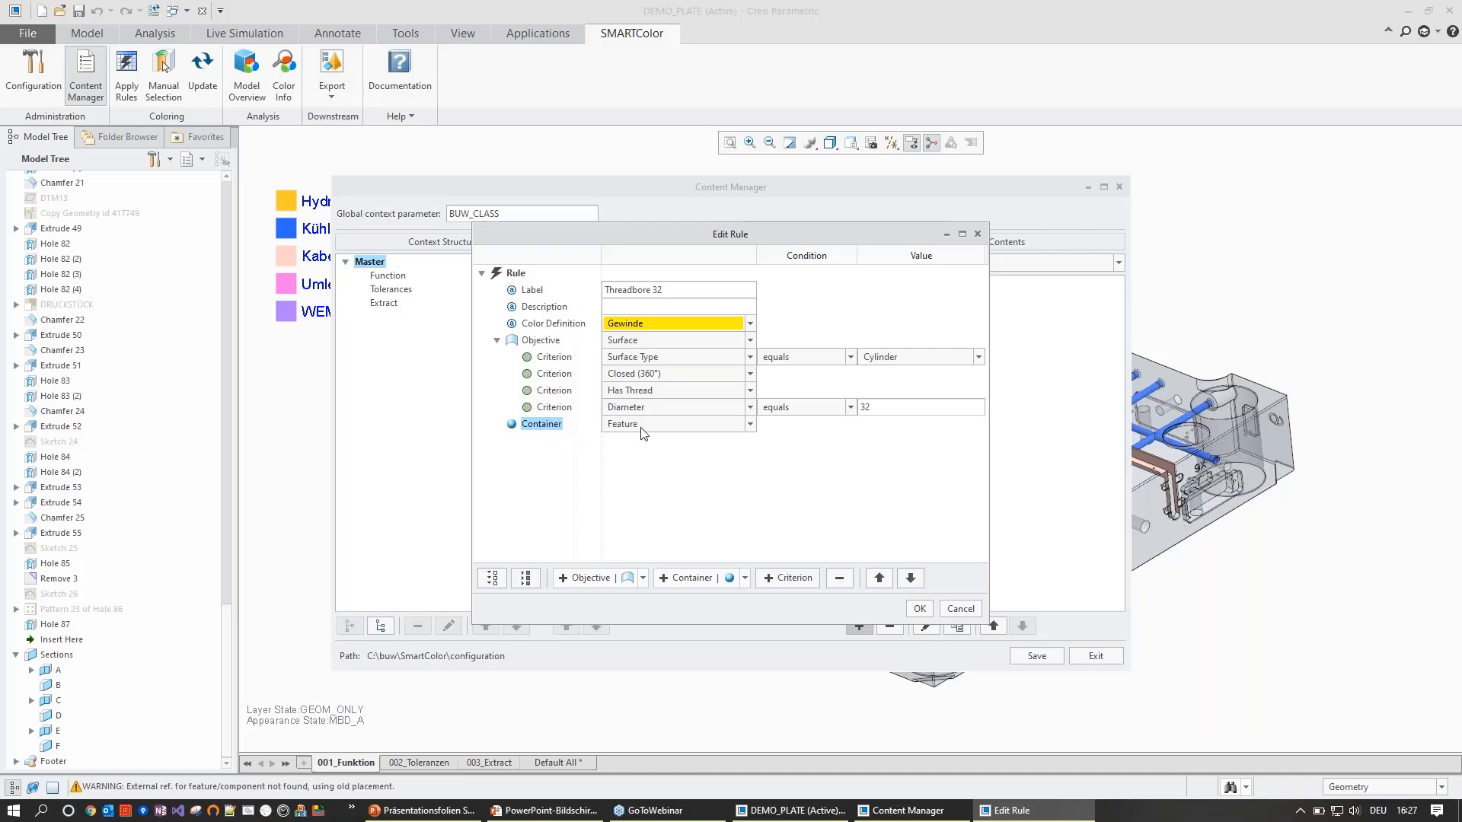
left_click(789, 580)
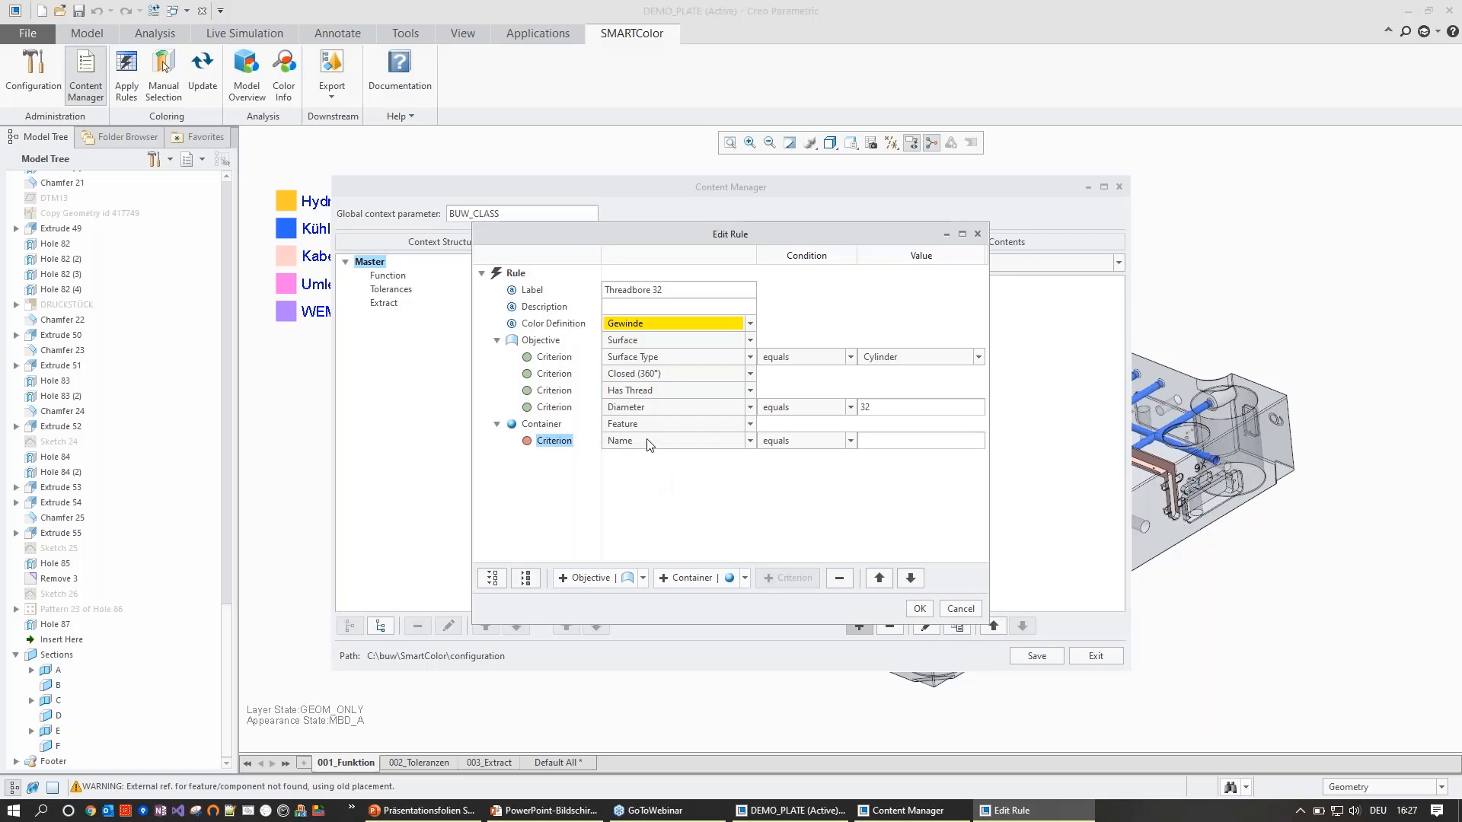
left_click(701, 444)
left_click(689, 457)
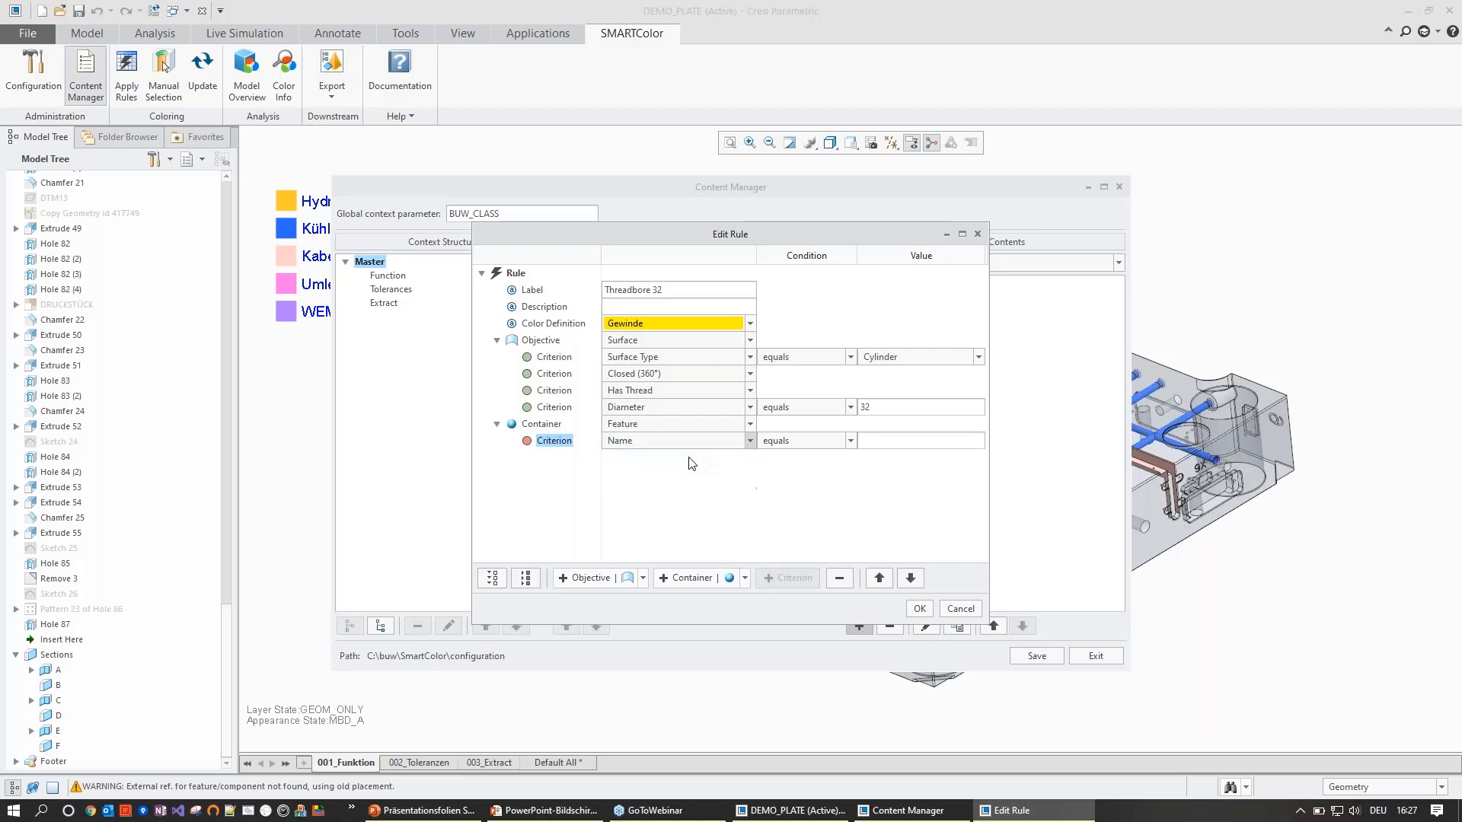
left_click(903, 442)
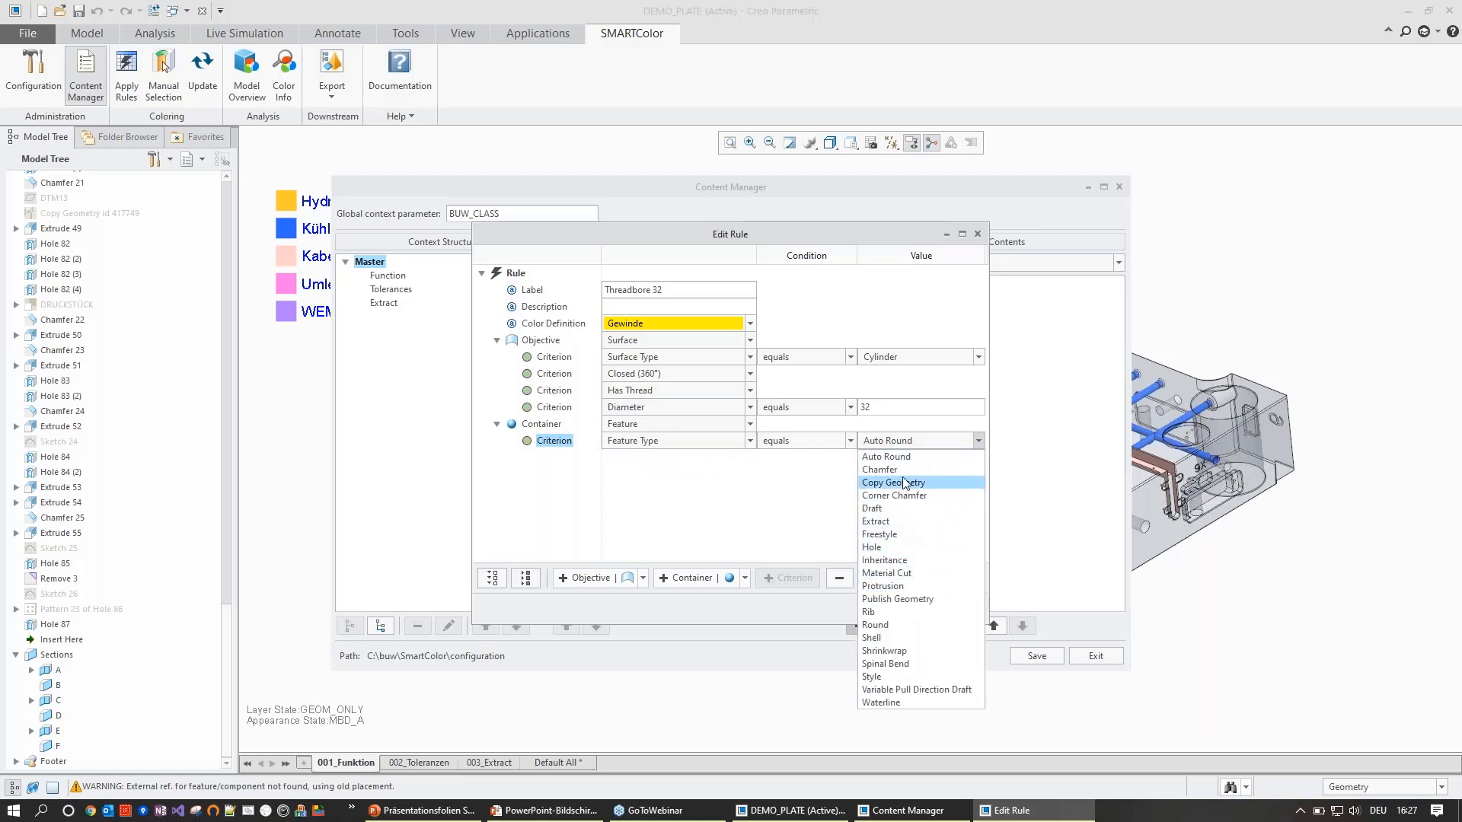
left_click(913, 546)
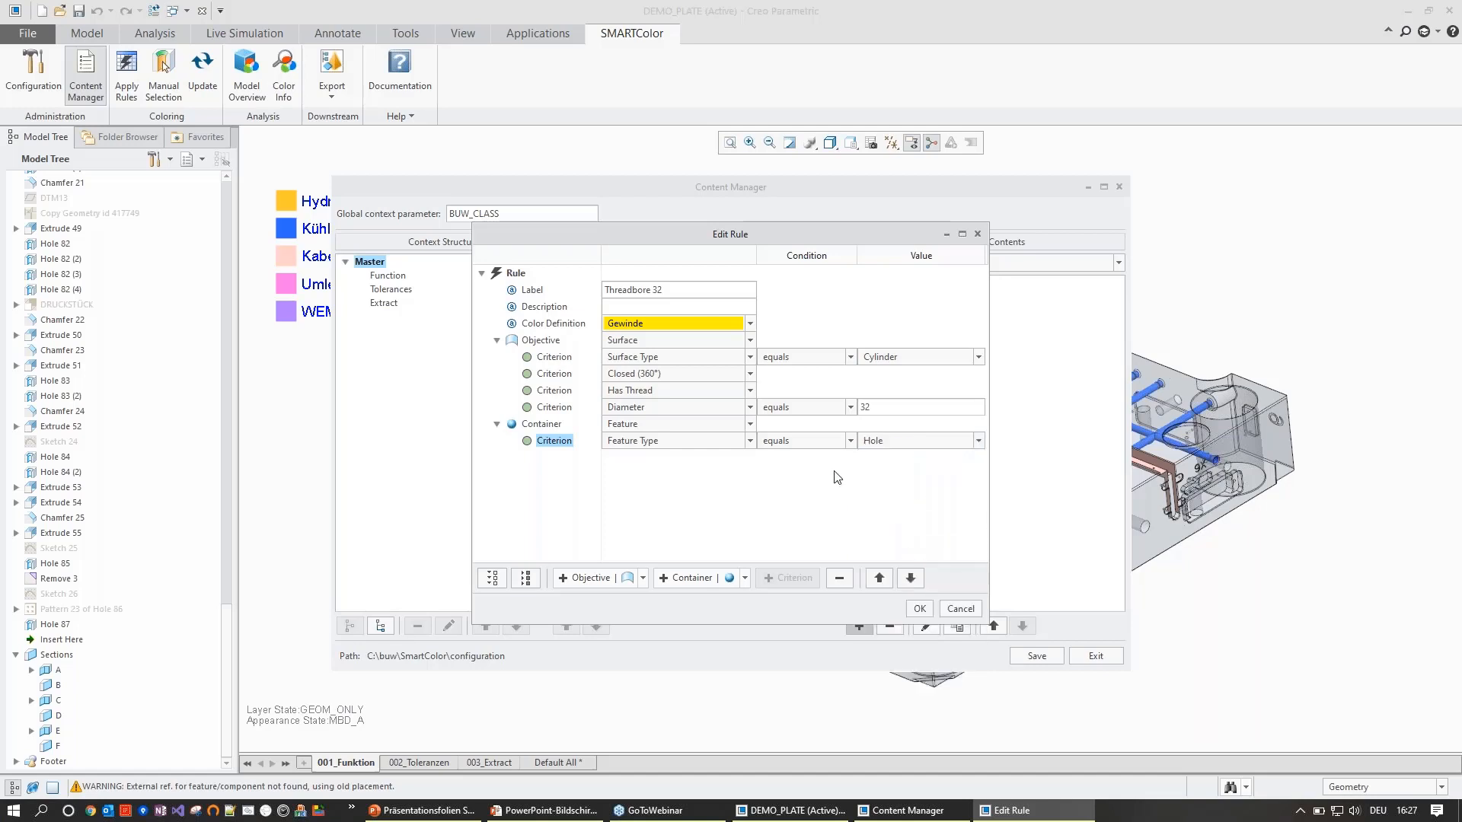
- Add a container criterion requiring that Parameter Name equals SCREW_SIZE with Parameter Value equal to M36x4
left_click(552, 426)
left_click(794, 578)
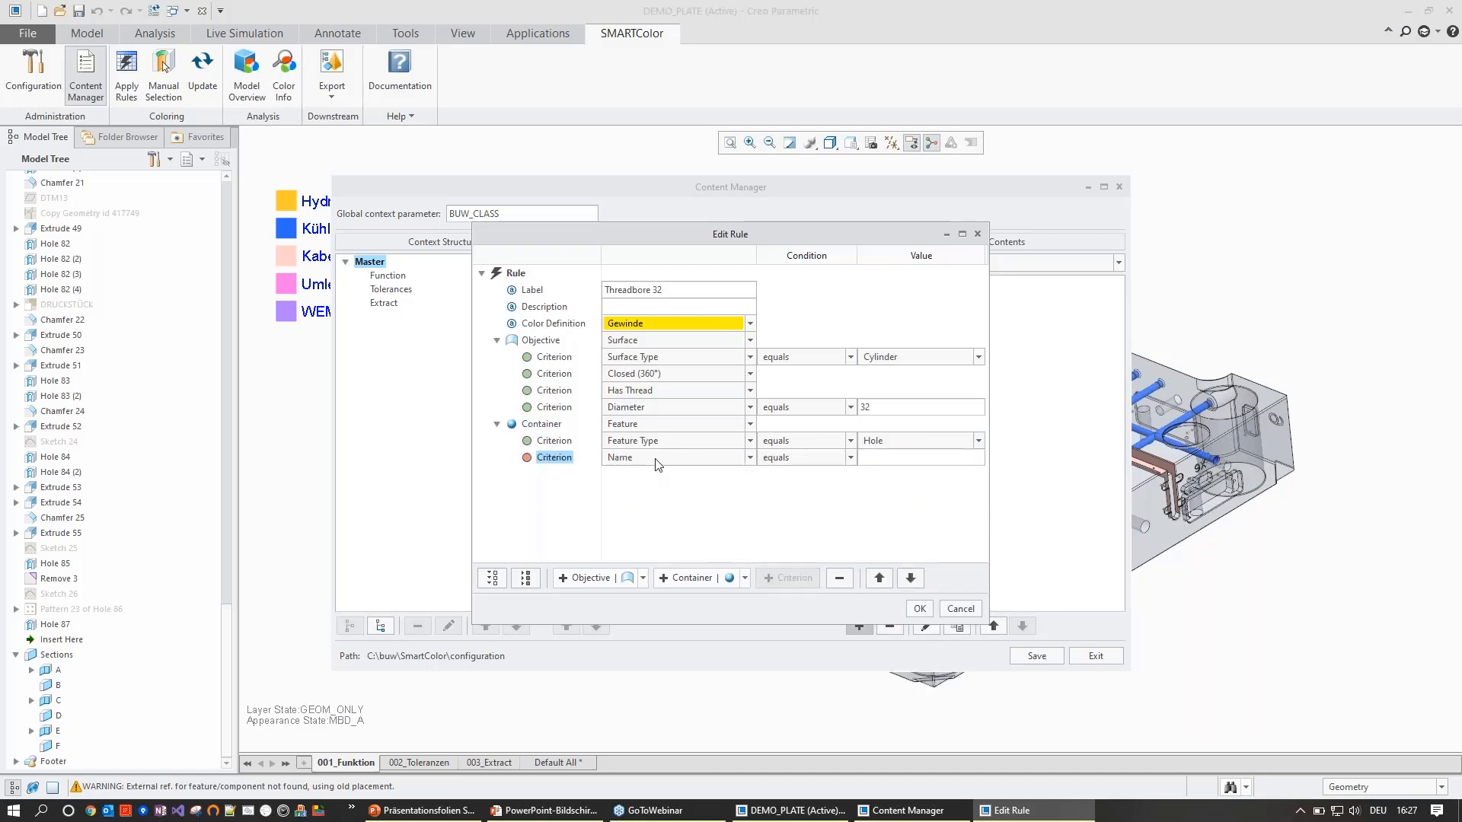
left_click(658, 459)
left_click(659, 495)
left_click(895, 457)
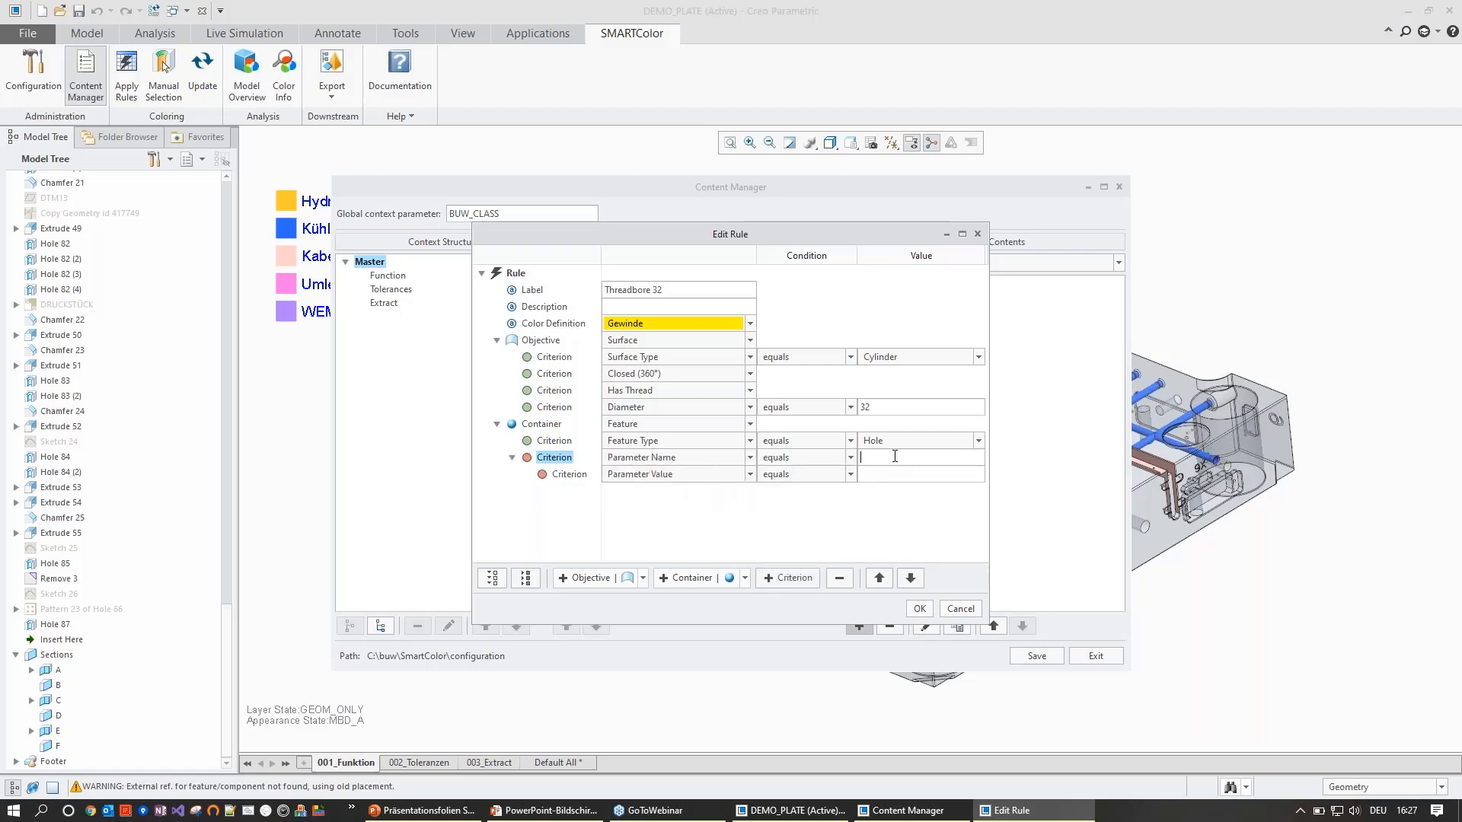
type("SCREW_SIZE")
key("Tab")
key("Tab")
key("Tab")
type("M36x4")
- Add a second surface objective to the rule and place it directly above the container
left_click(543, 340)
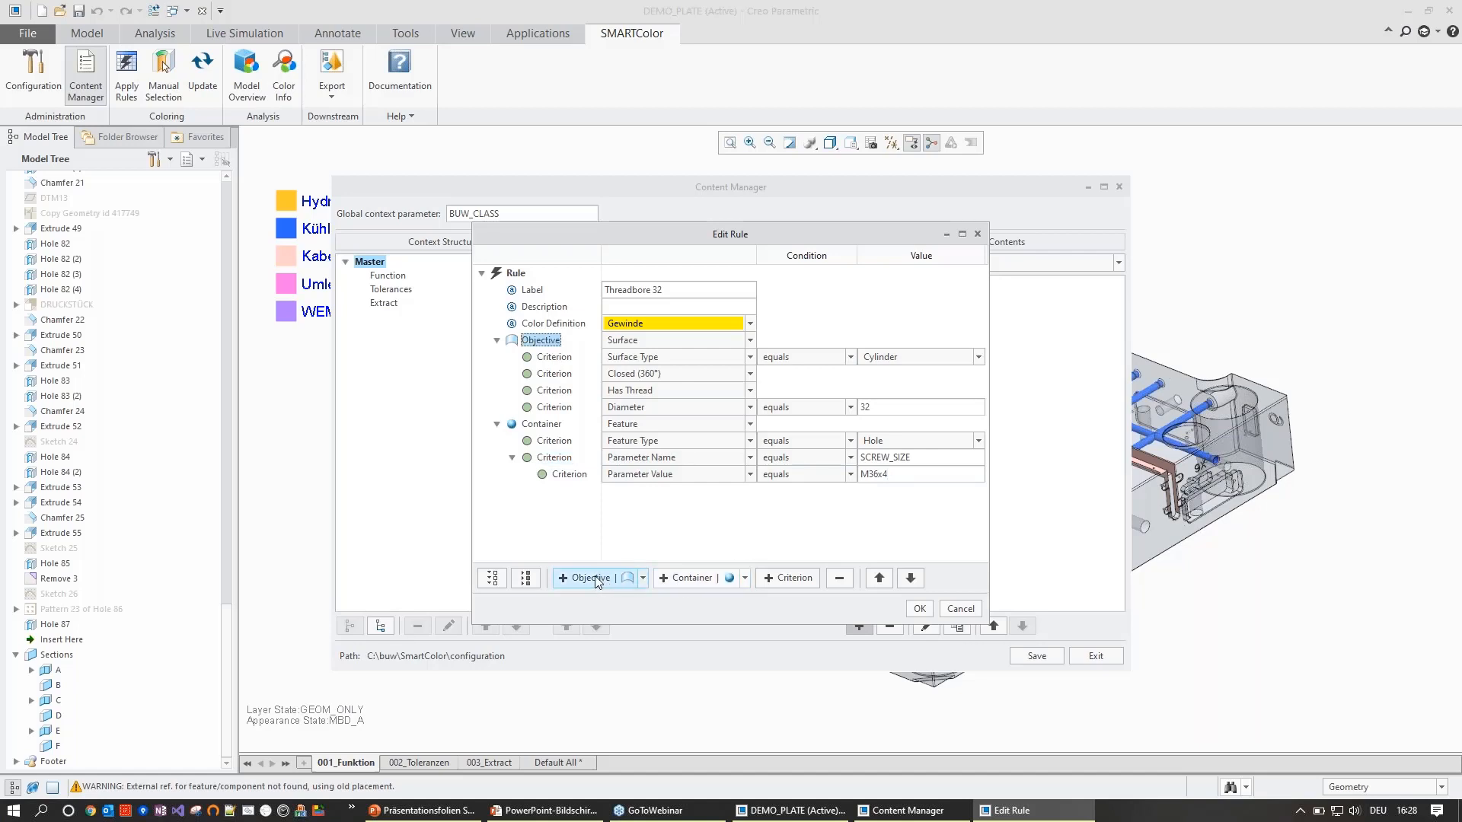
left_click(642, 578)
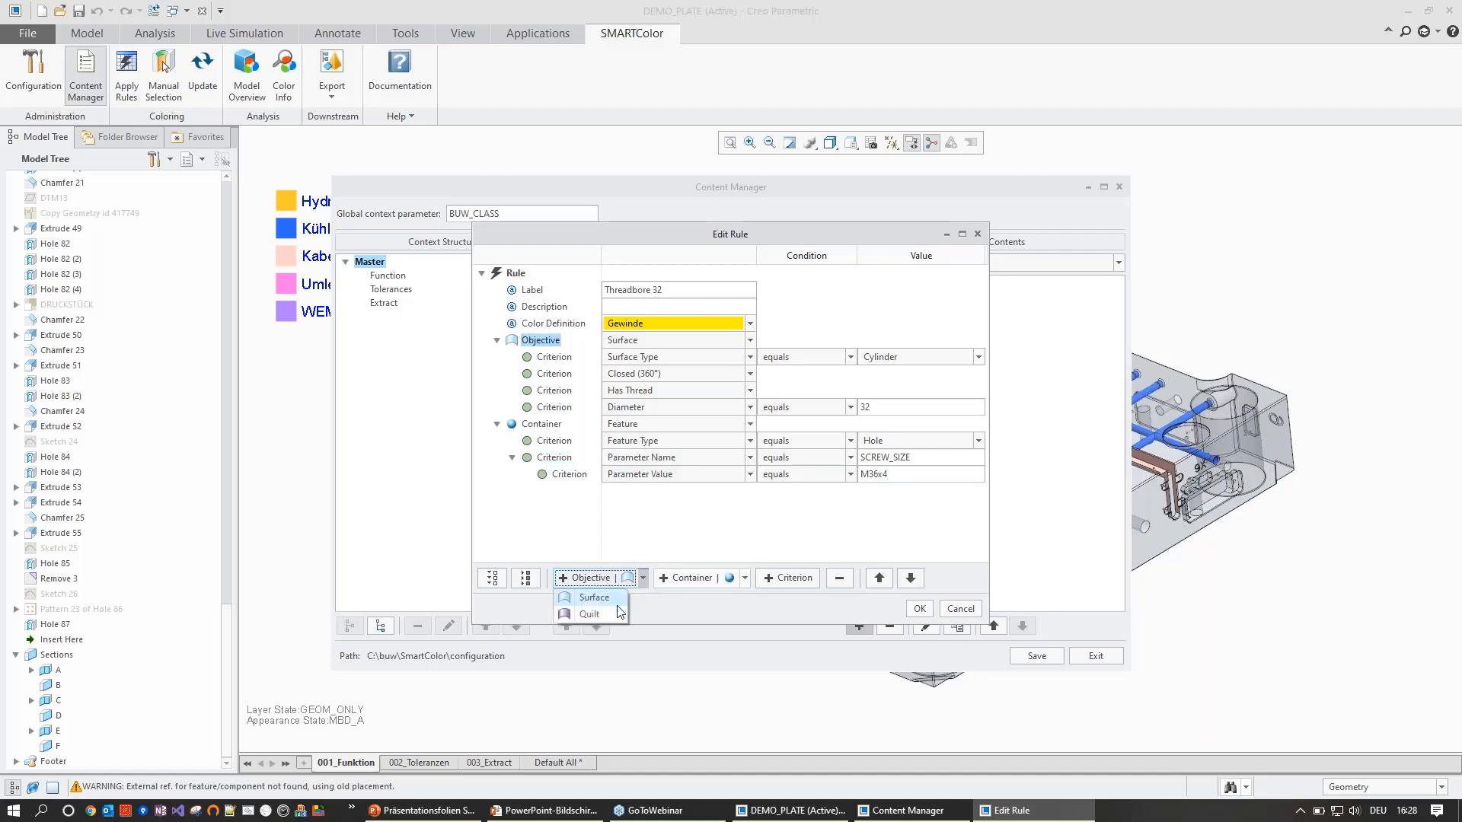
left_click(613, 599)
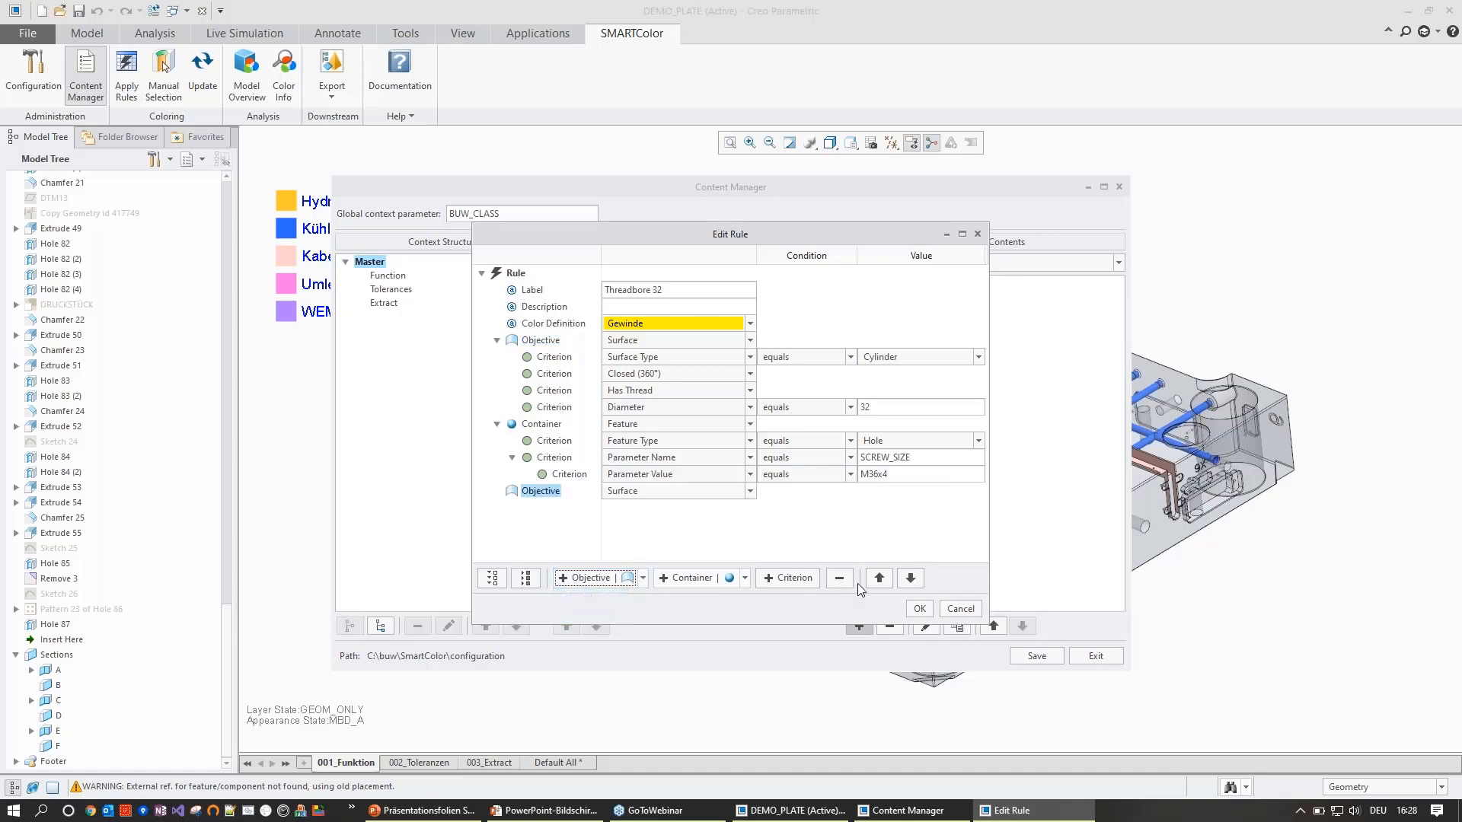
left_click(877, 579)
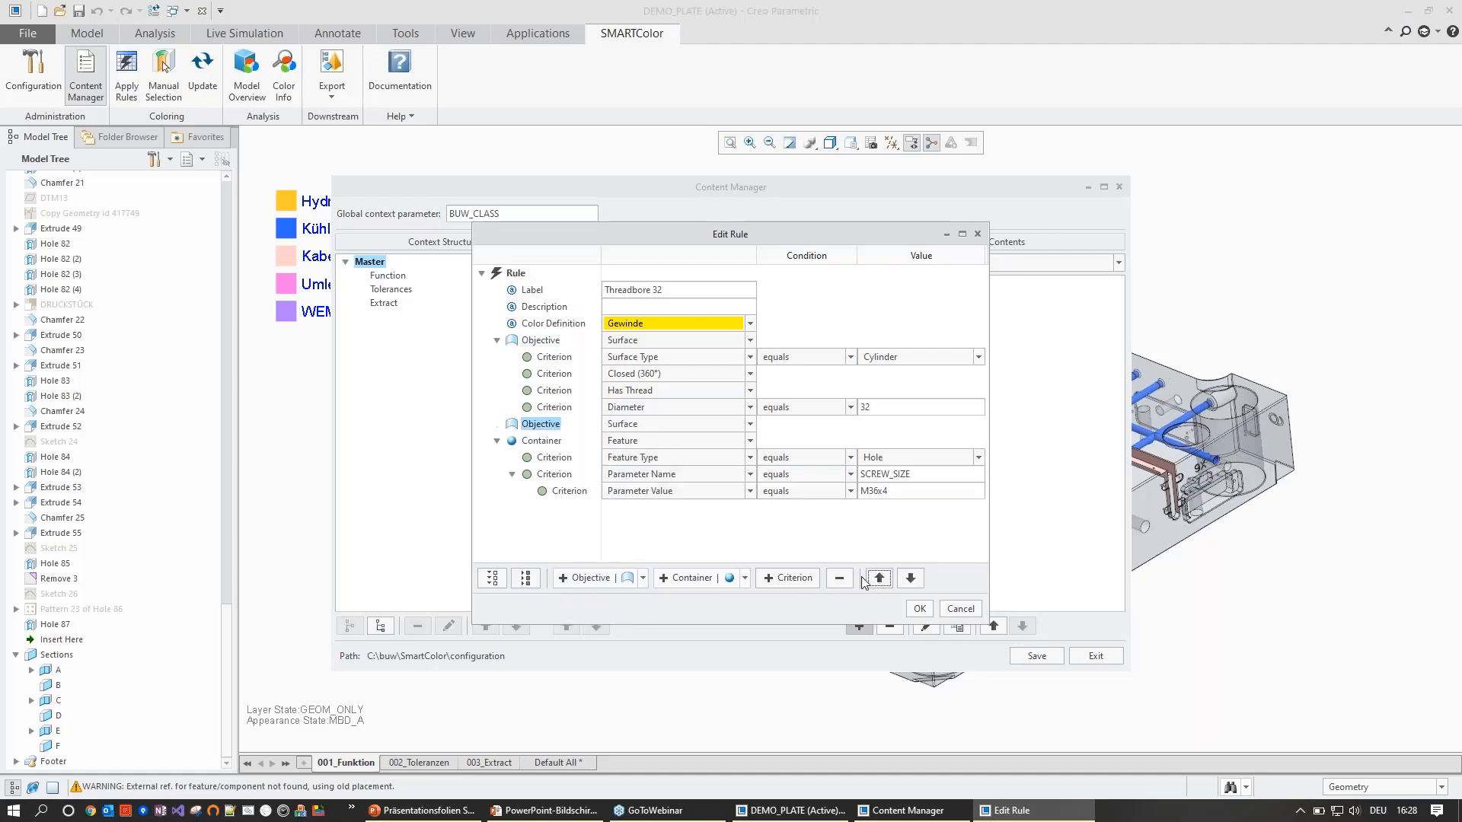
- Give the second objective a criterion requiring that Surface Type equals Cone, and accept the rule
left_click(772, 576)
left_click(645, 442)
left_click(648, 651)
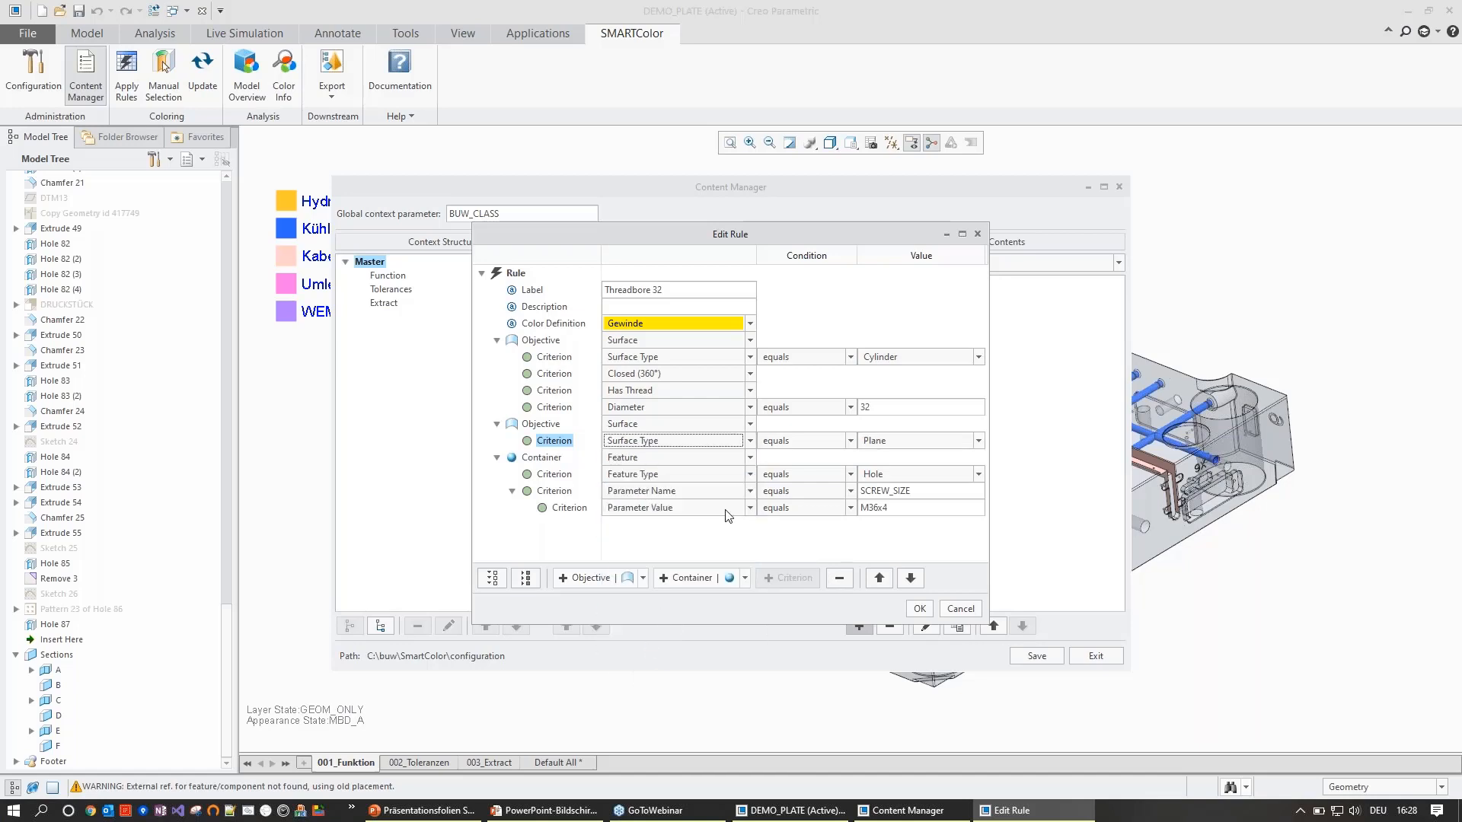
left_click(903, 441)
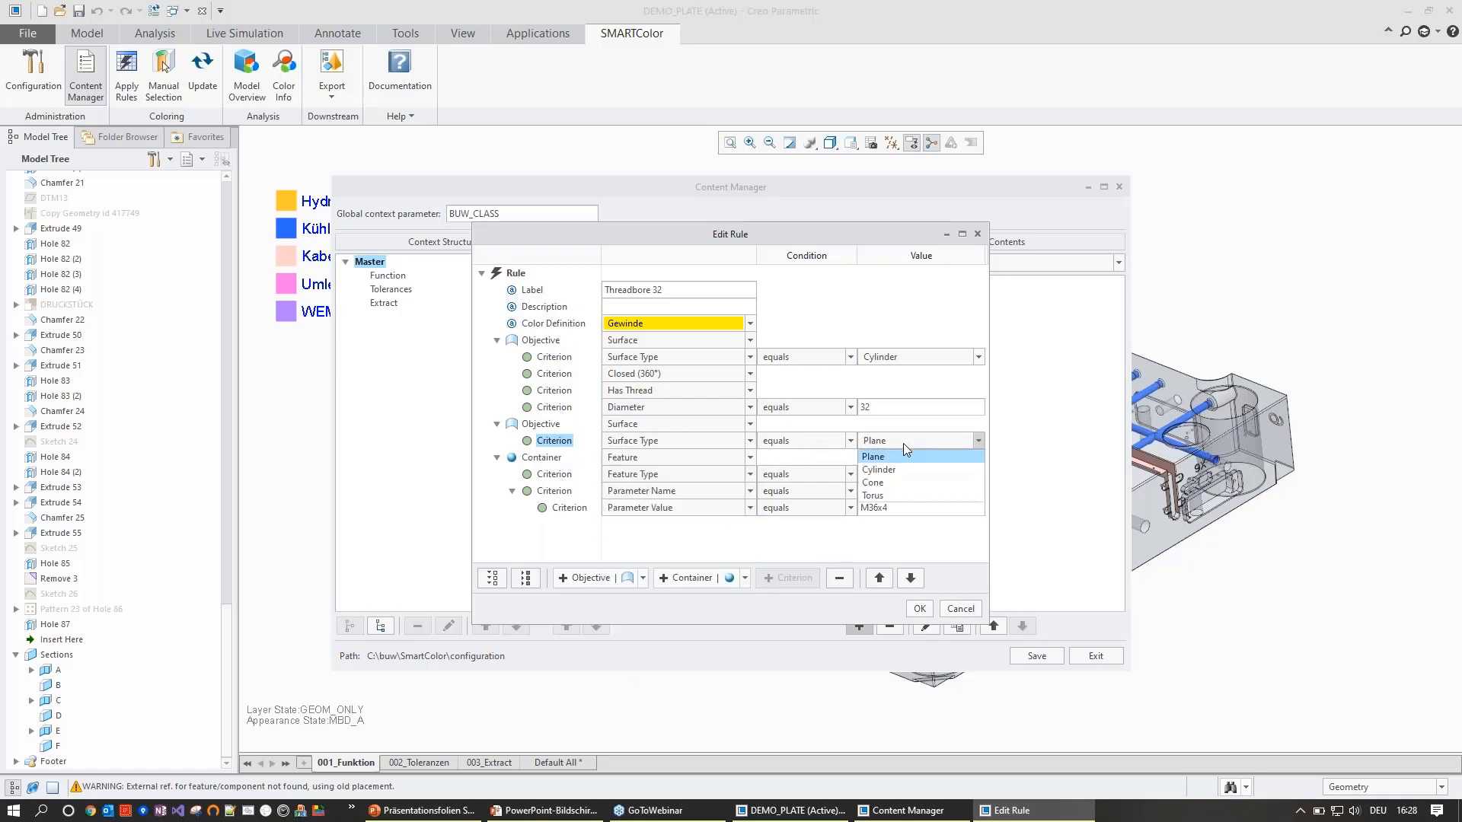
left_click(876, 482)
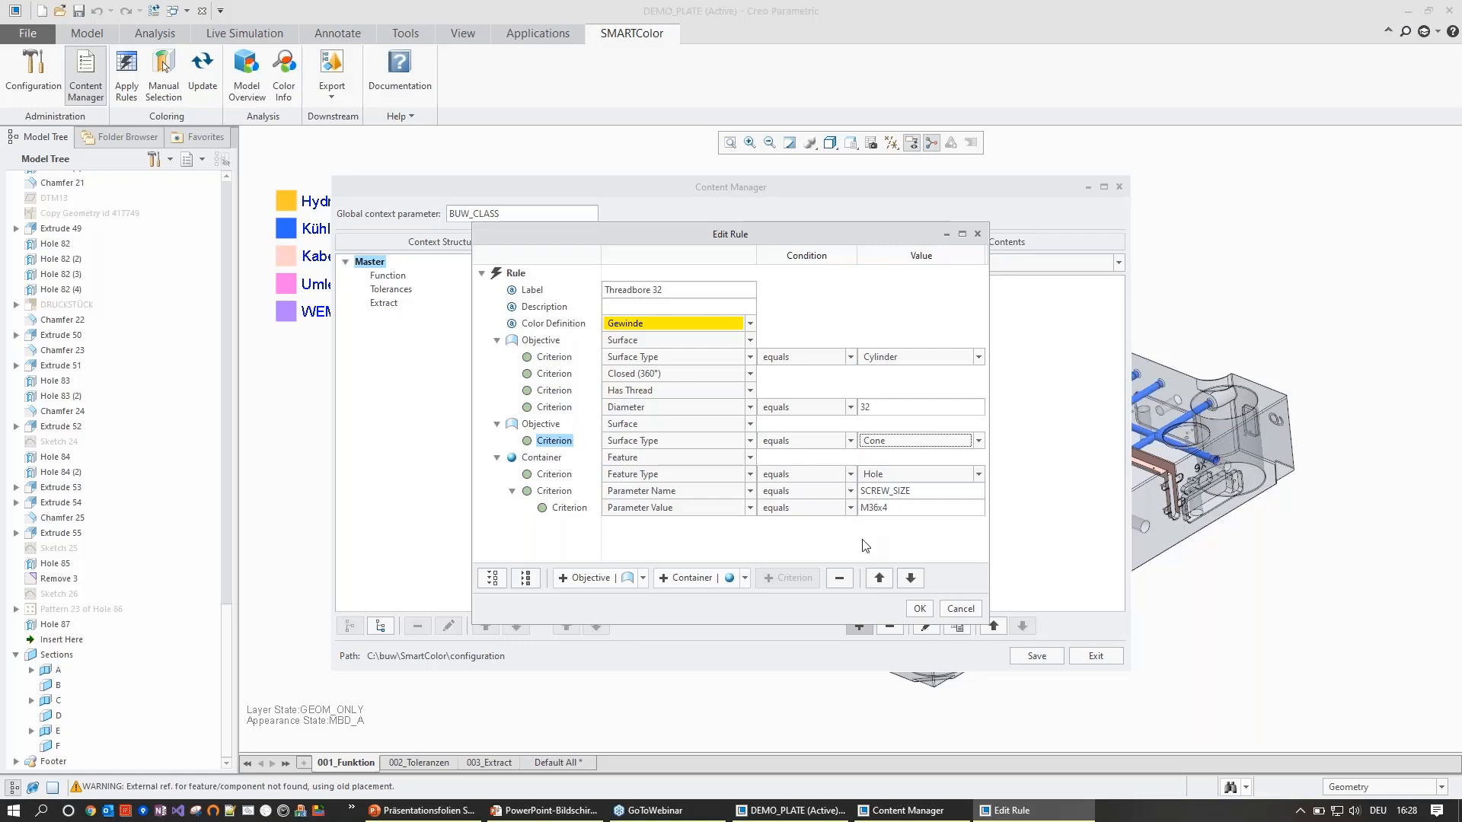
left_click(917, 609)
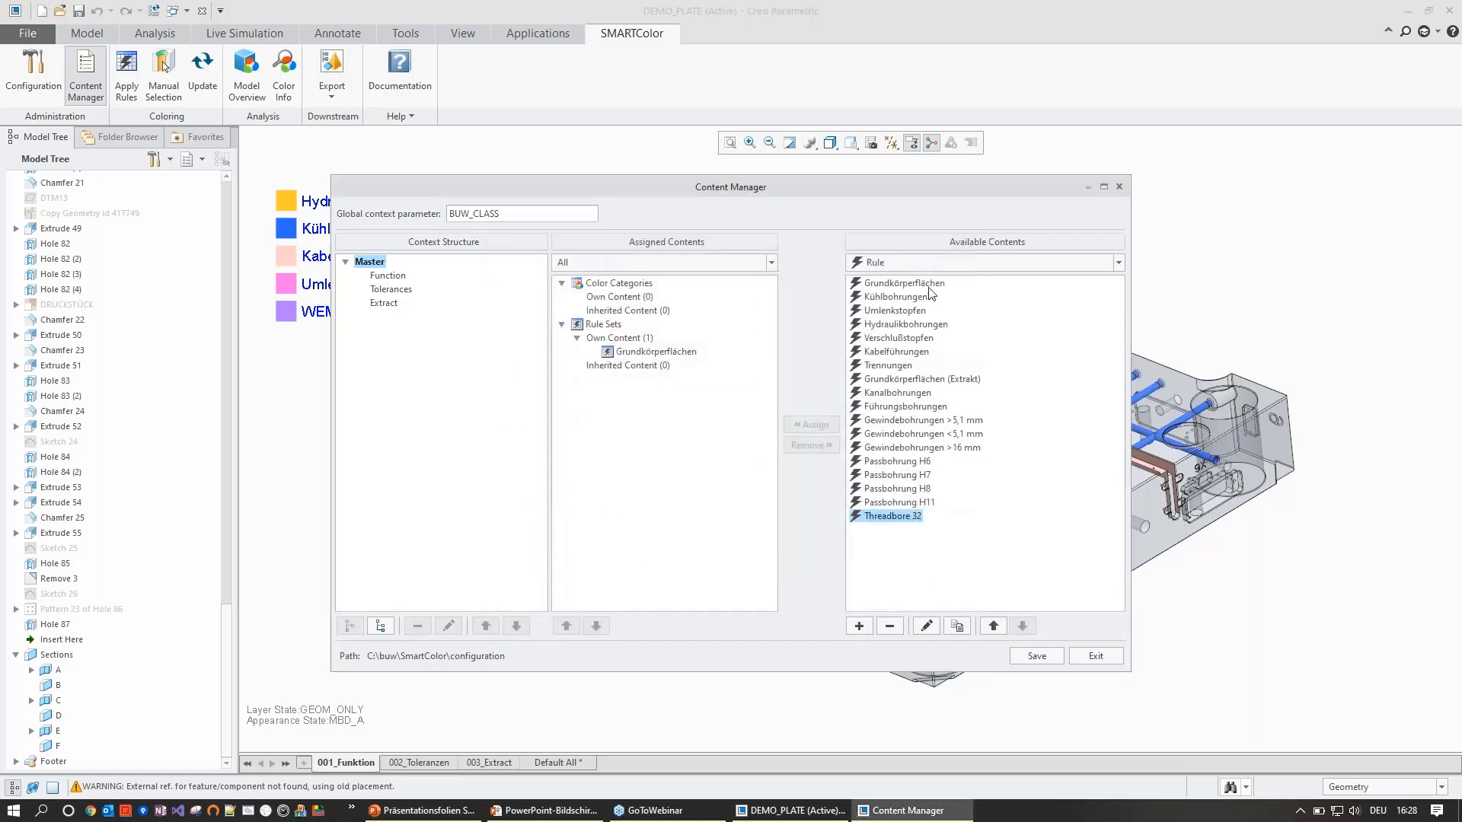
- List the available rule sets, check the contents assigned to the Function context, and open the Function rule set for editing
left_click(925, 262)
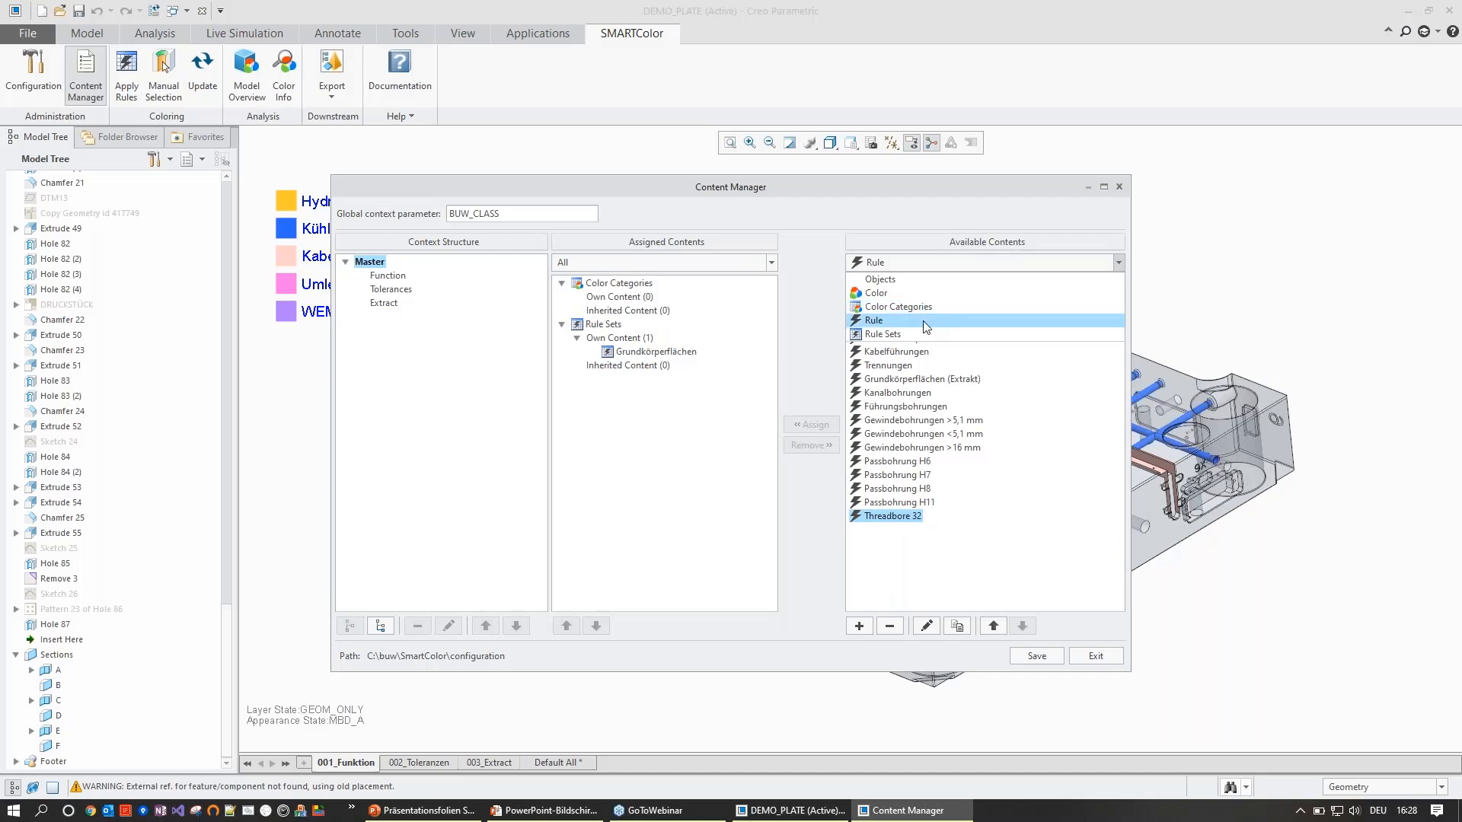
left_click(884, 334)
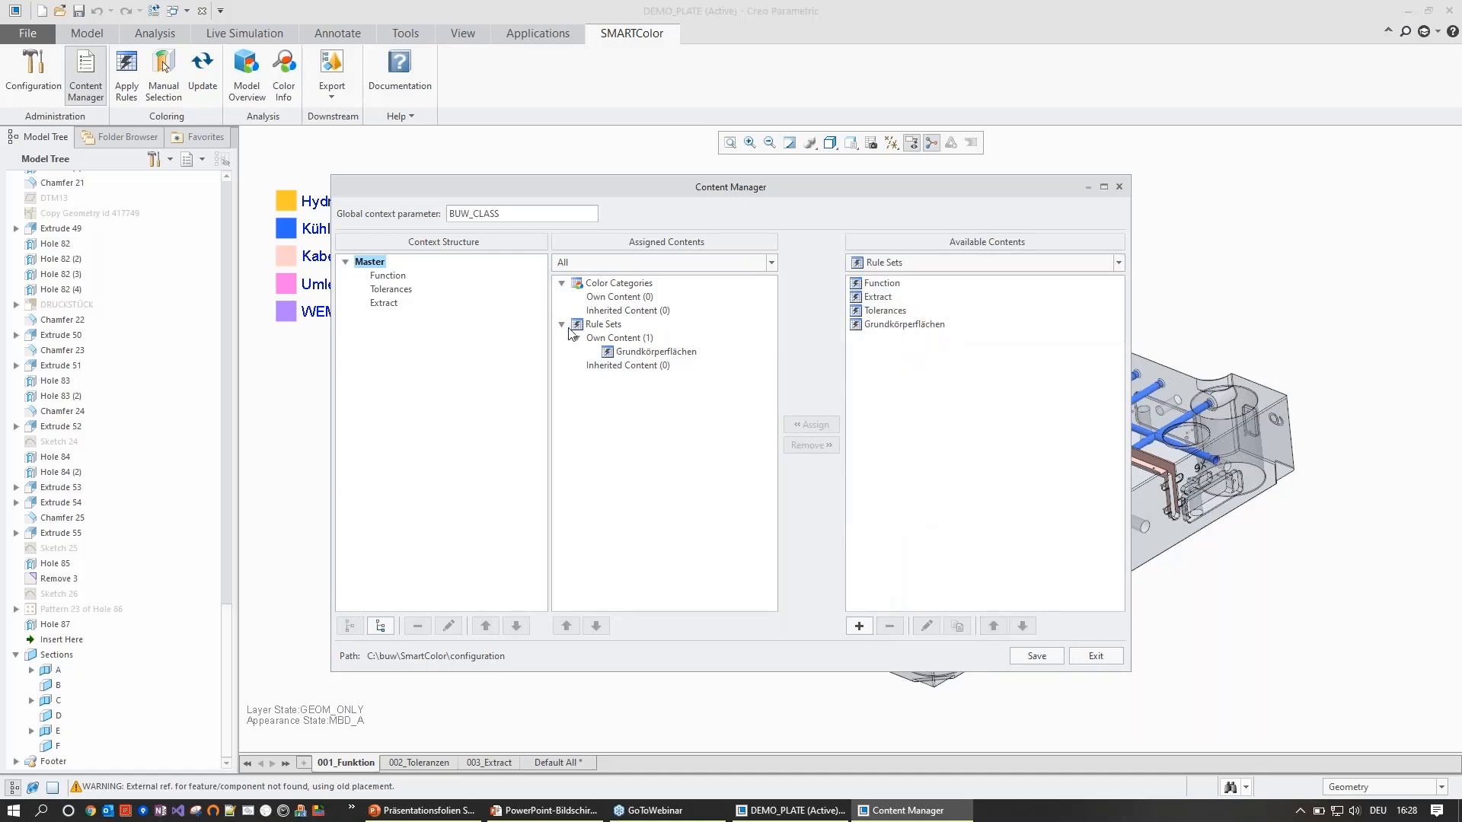
left_click(389, 277)
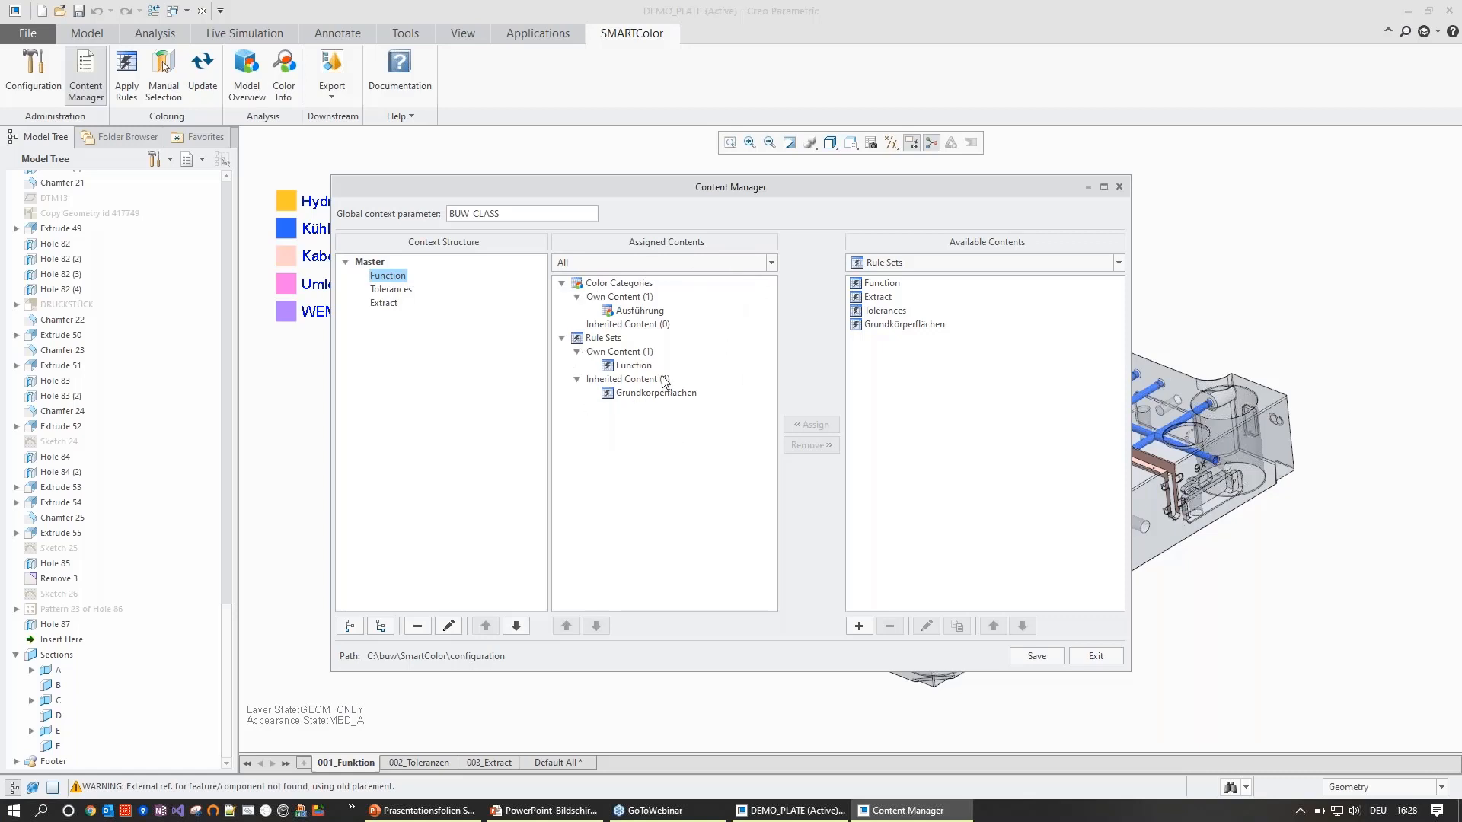
left_click(639, 367)
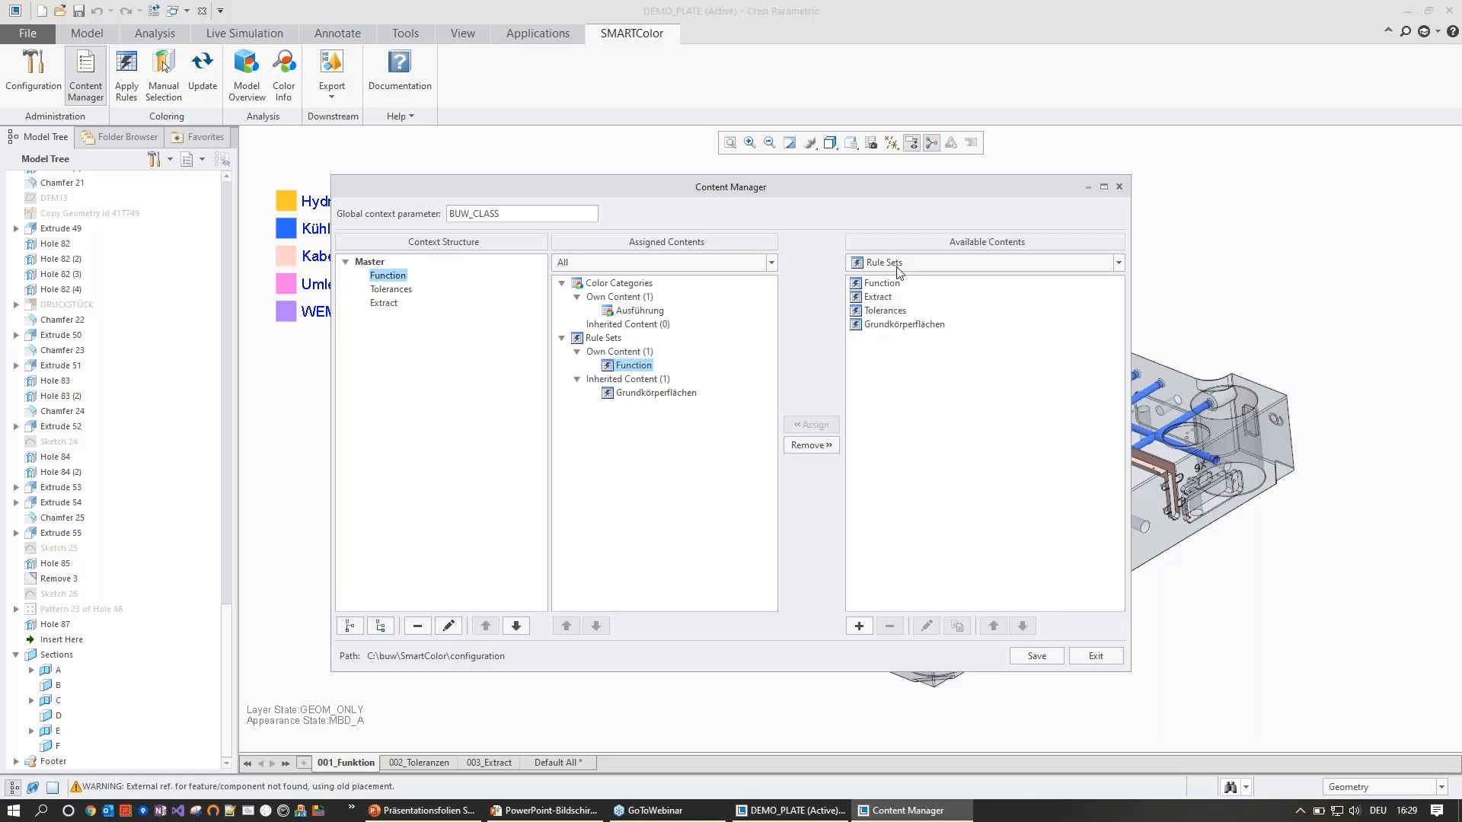
left_click(883, 286)
double_click(883, 286)
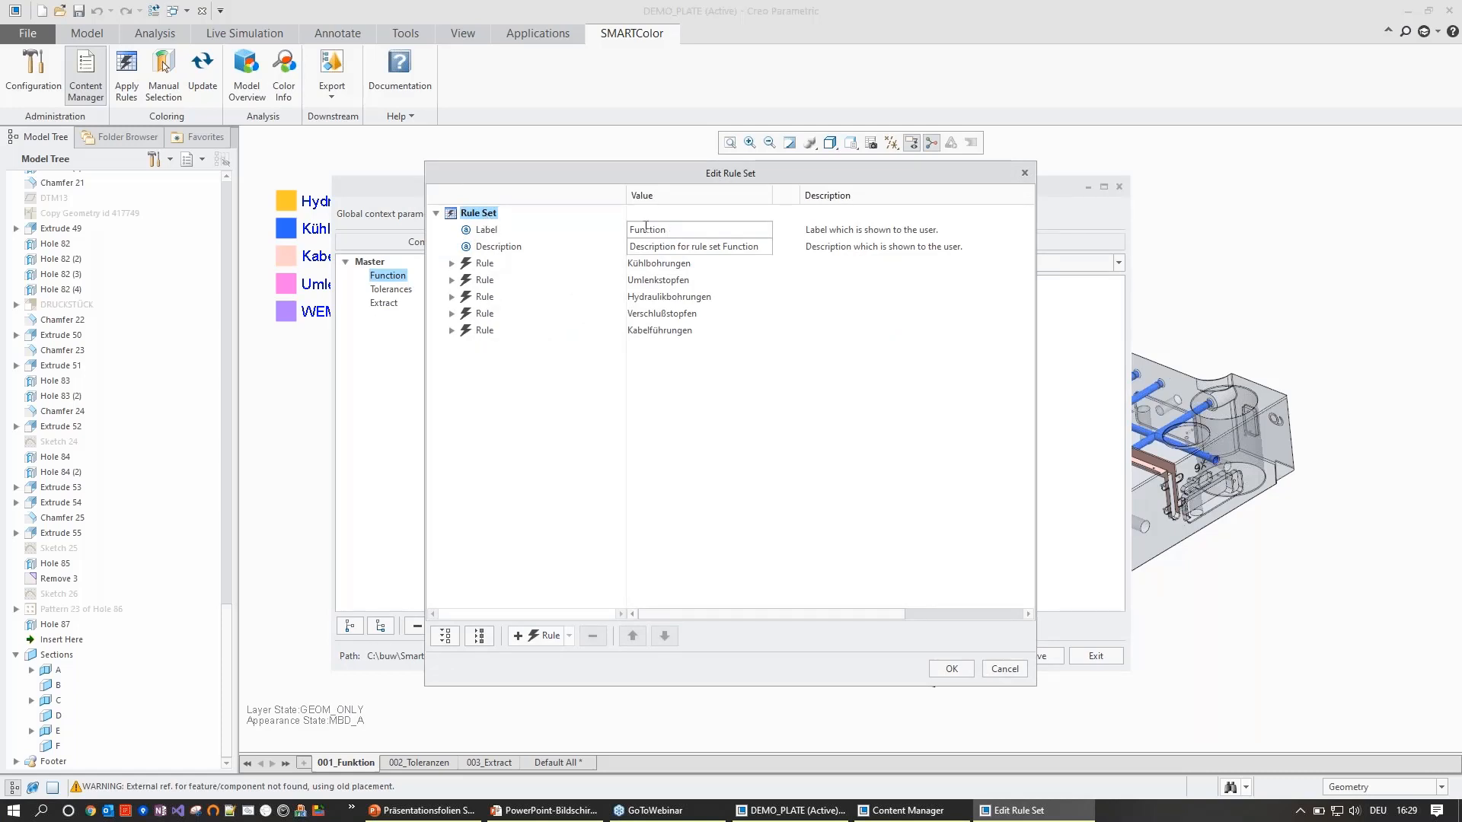
- Add the rule Threadbore 32 to the Function rule set, then save and exit the Content Manager
left_click(545, 637)
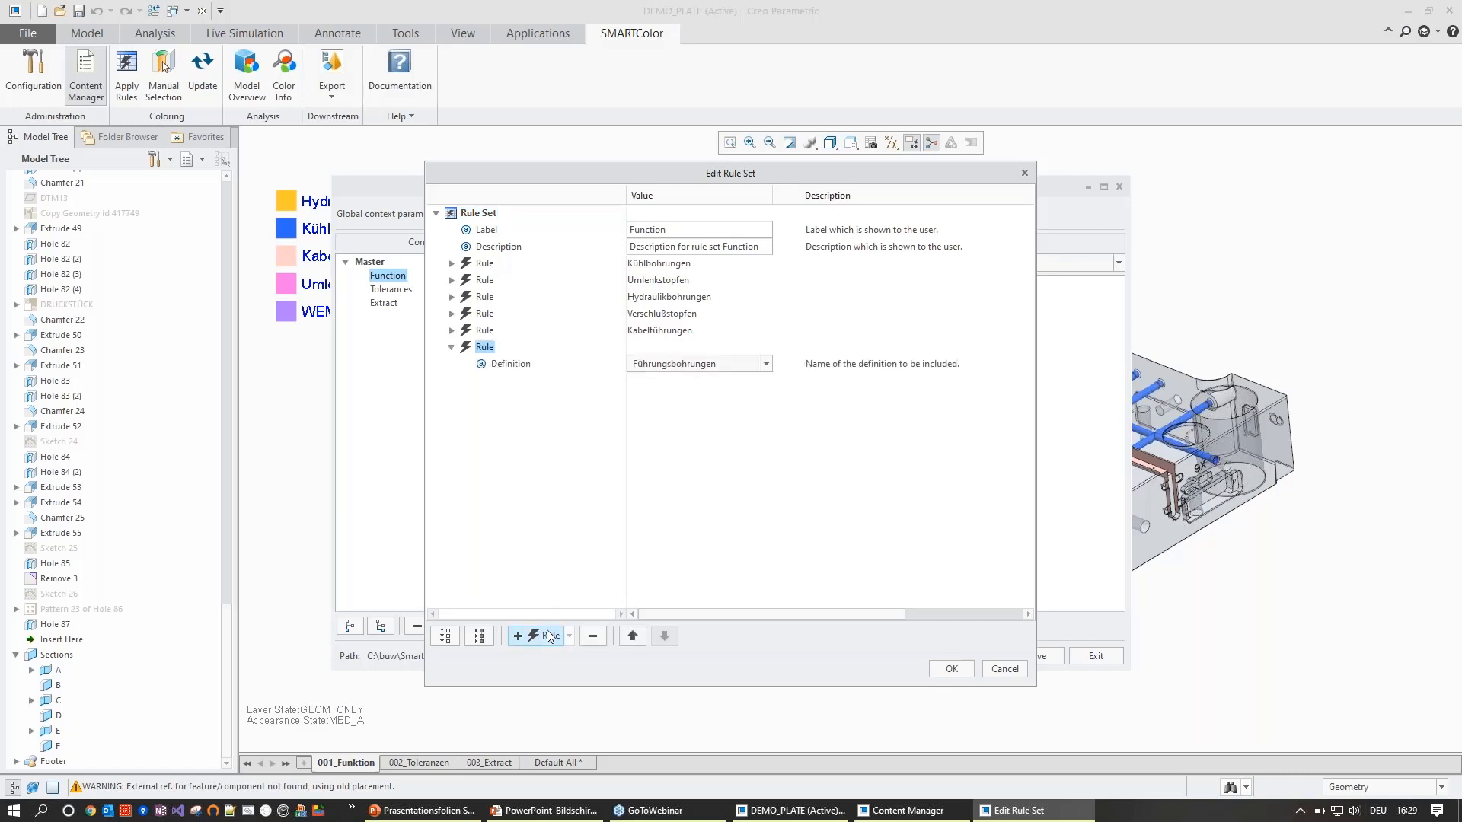
left_click(704, 364)
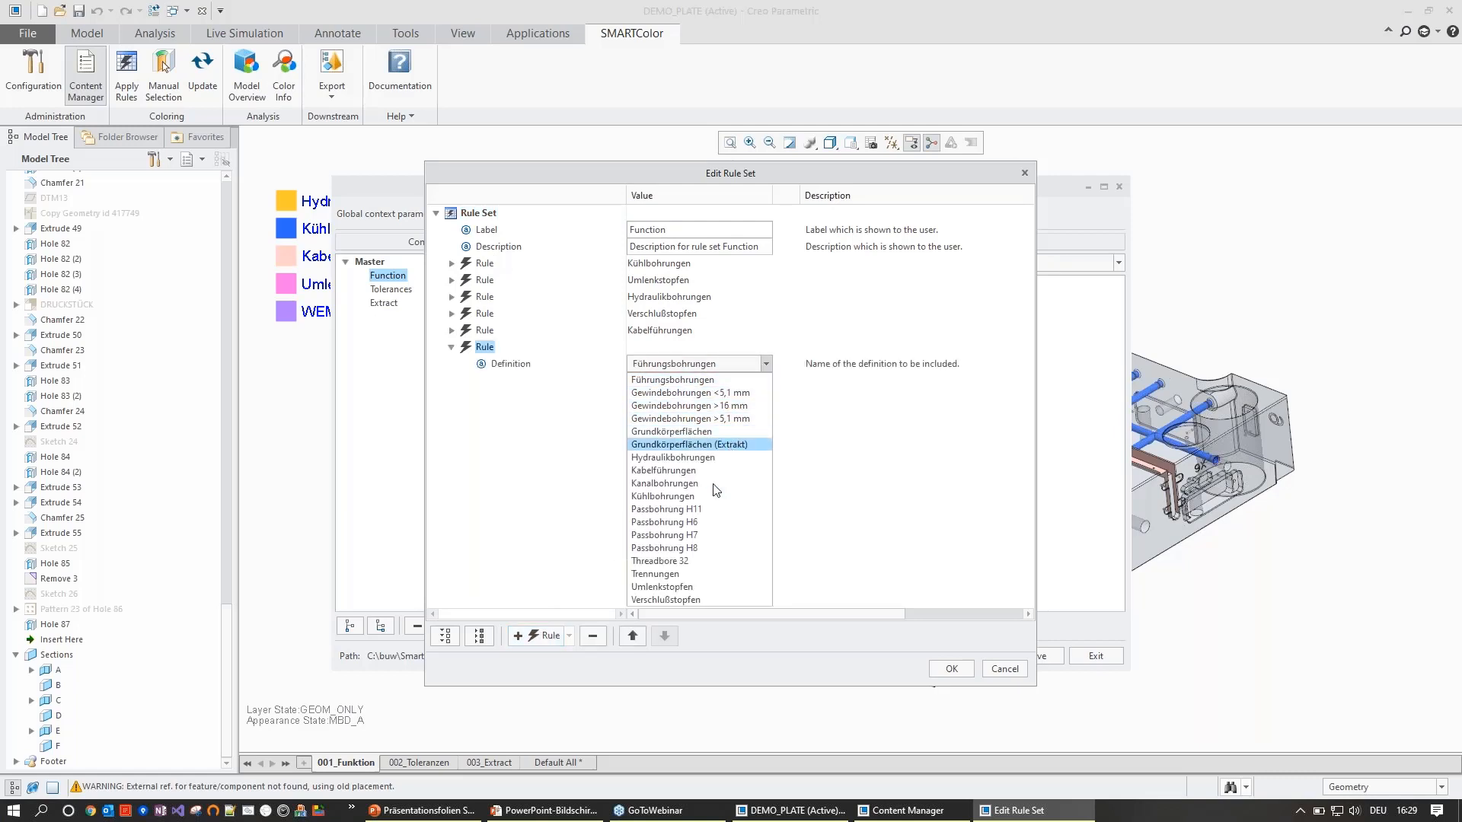
left_click(688, 560)
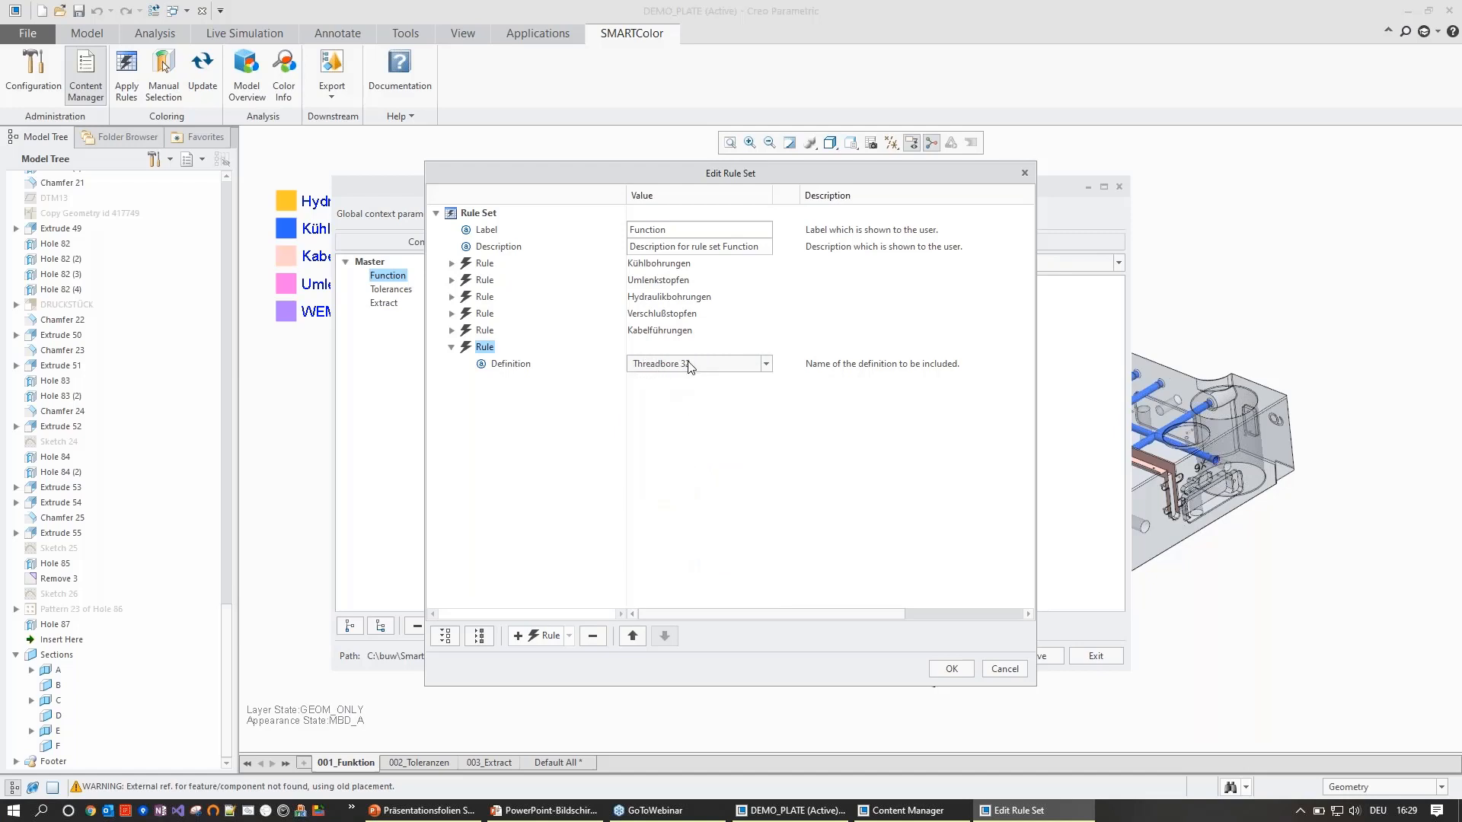
left_click(963, 676)
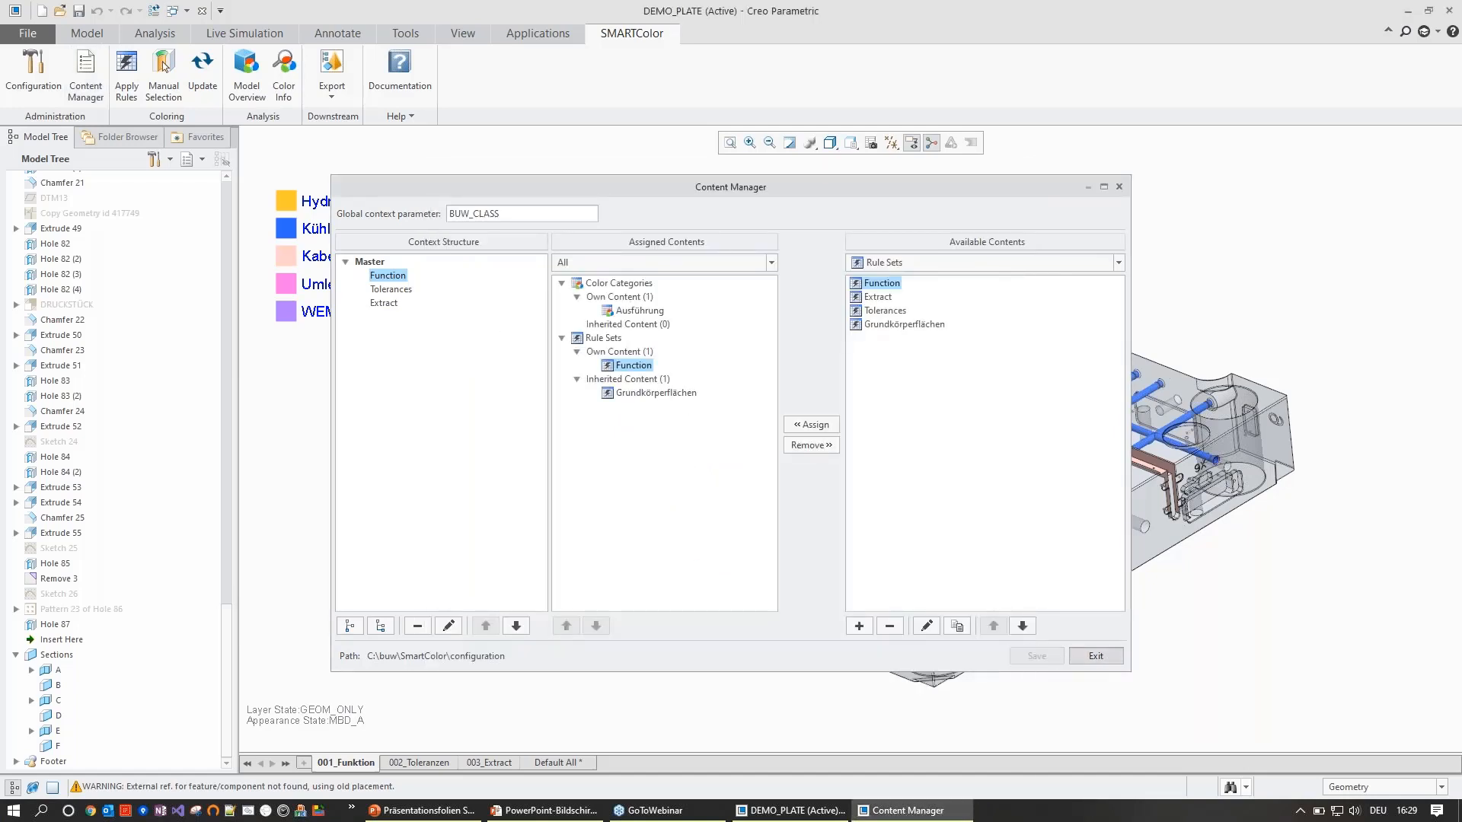
left_click(1096, 657)
- Open the rule application for the Function context and examine the definition of the Threadbore 32 rule
left_click(126, 76)
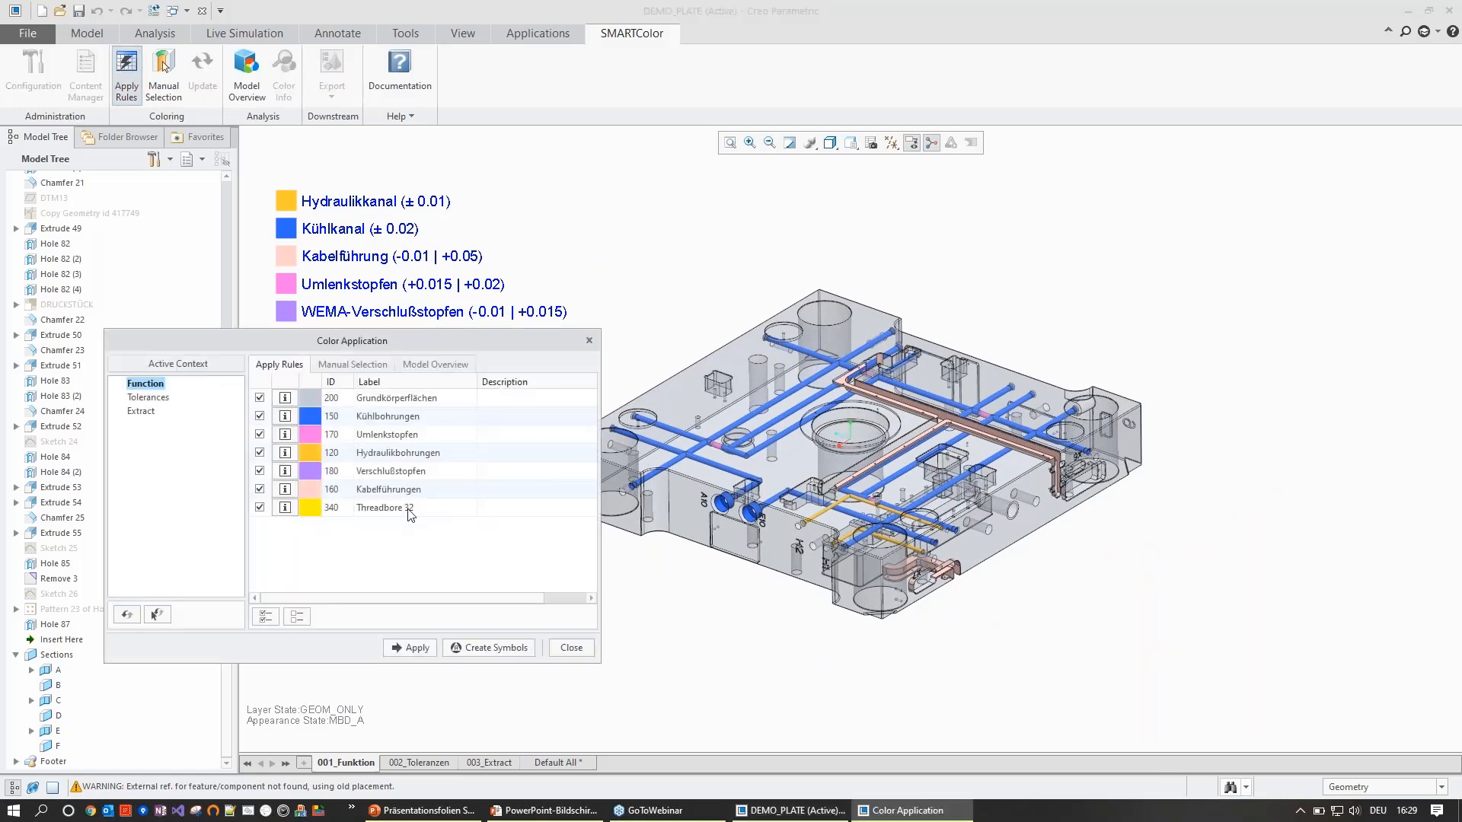
left_click(285, 507)
left_click_drag(402, 307, 416, 295)
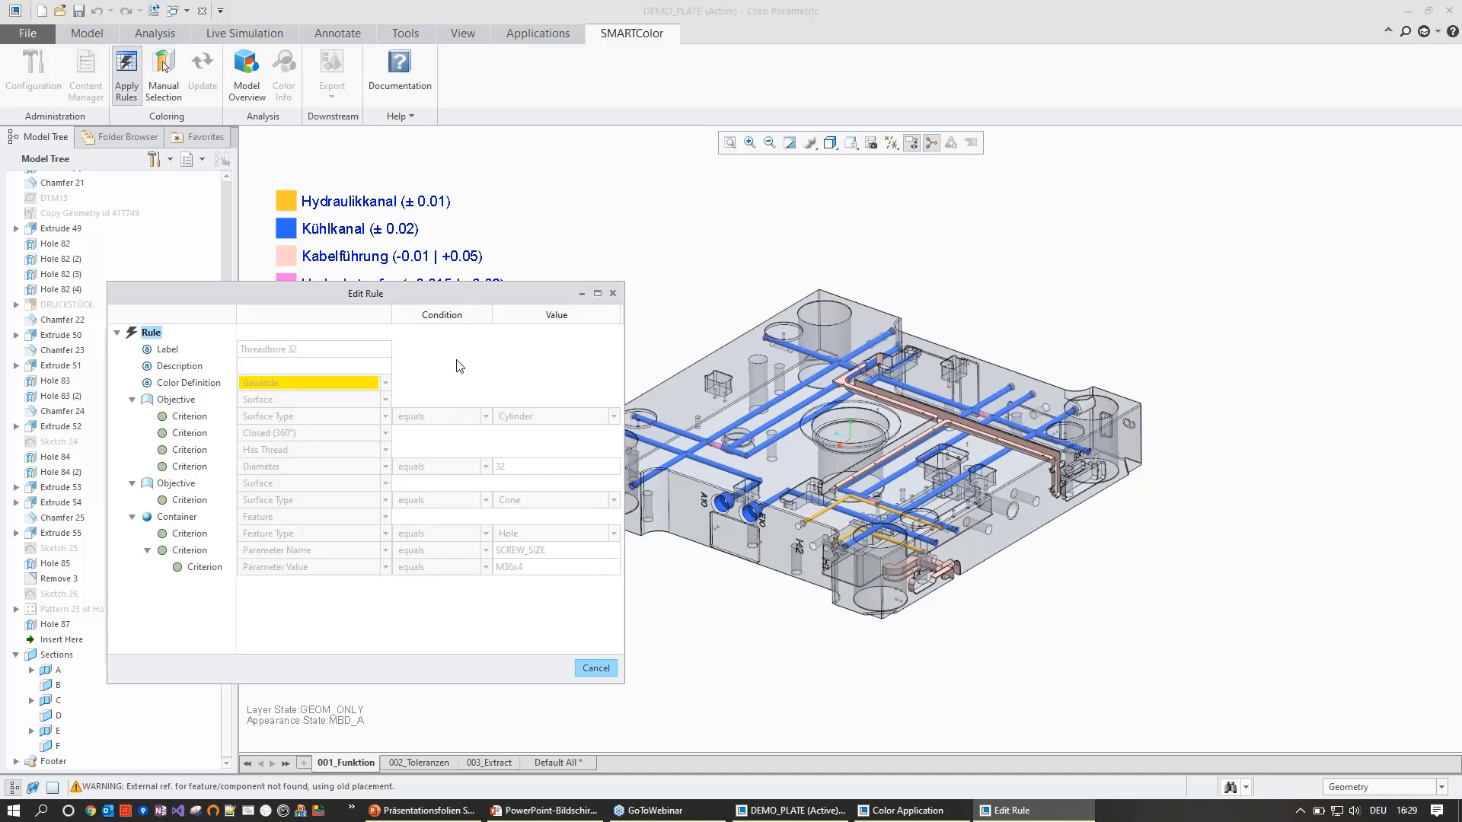
left_click(596, 668)
- Apply all checked rules of the Function context, including Threadbore 32, to the plate
left_click(416, 648)
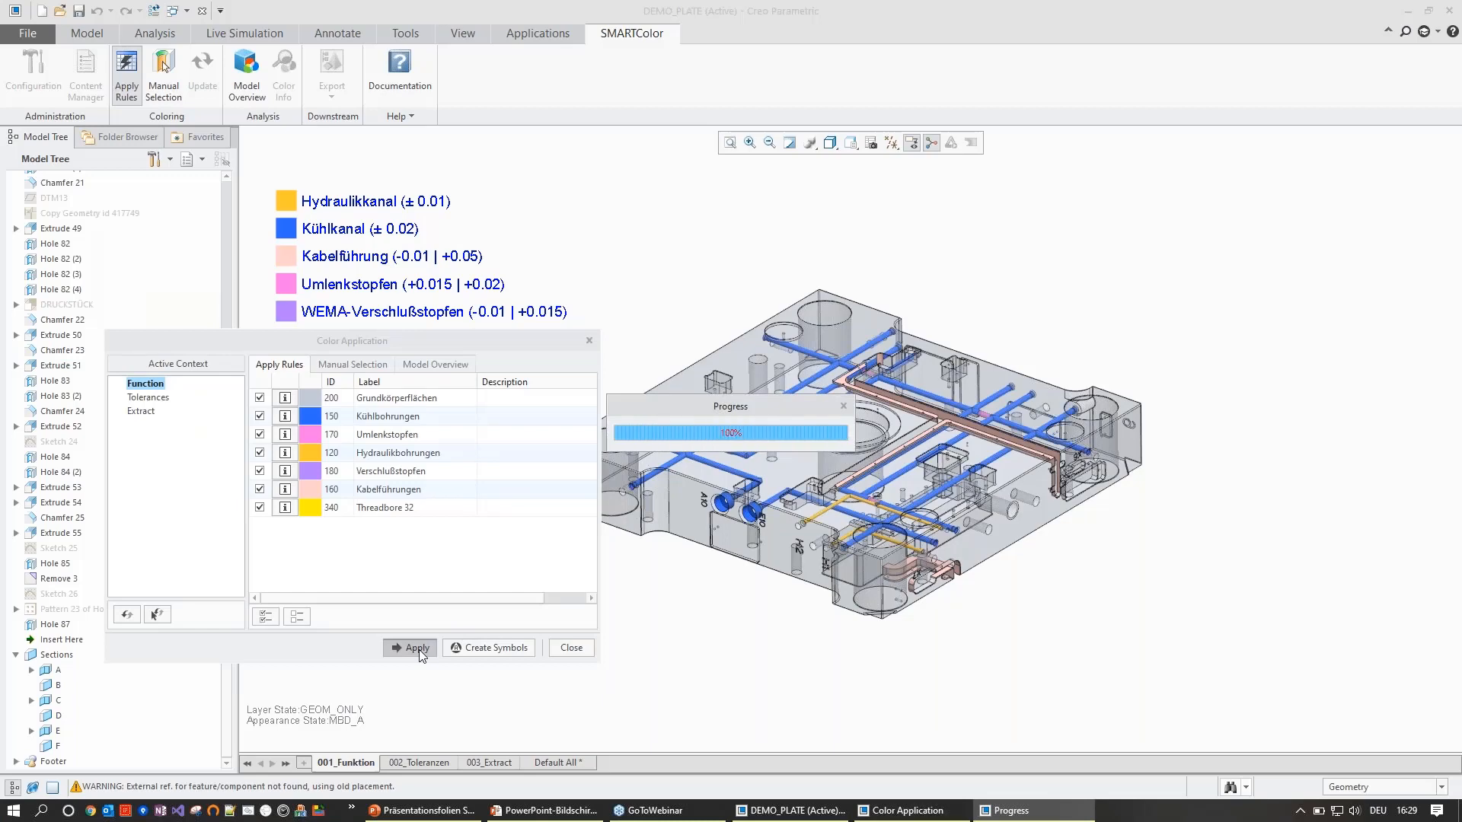
middle_click_drag(1110, 460, 914, 370)
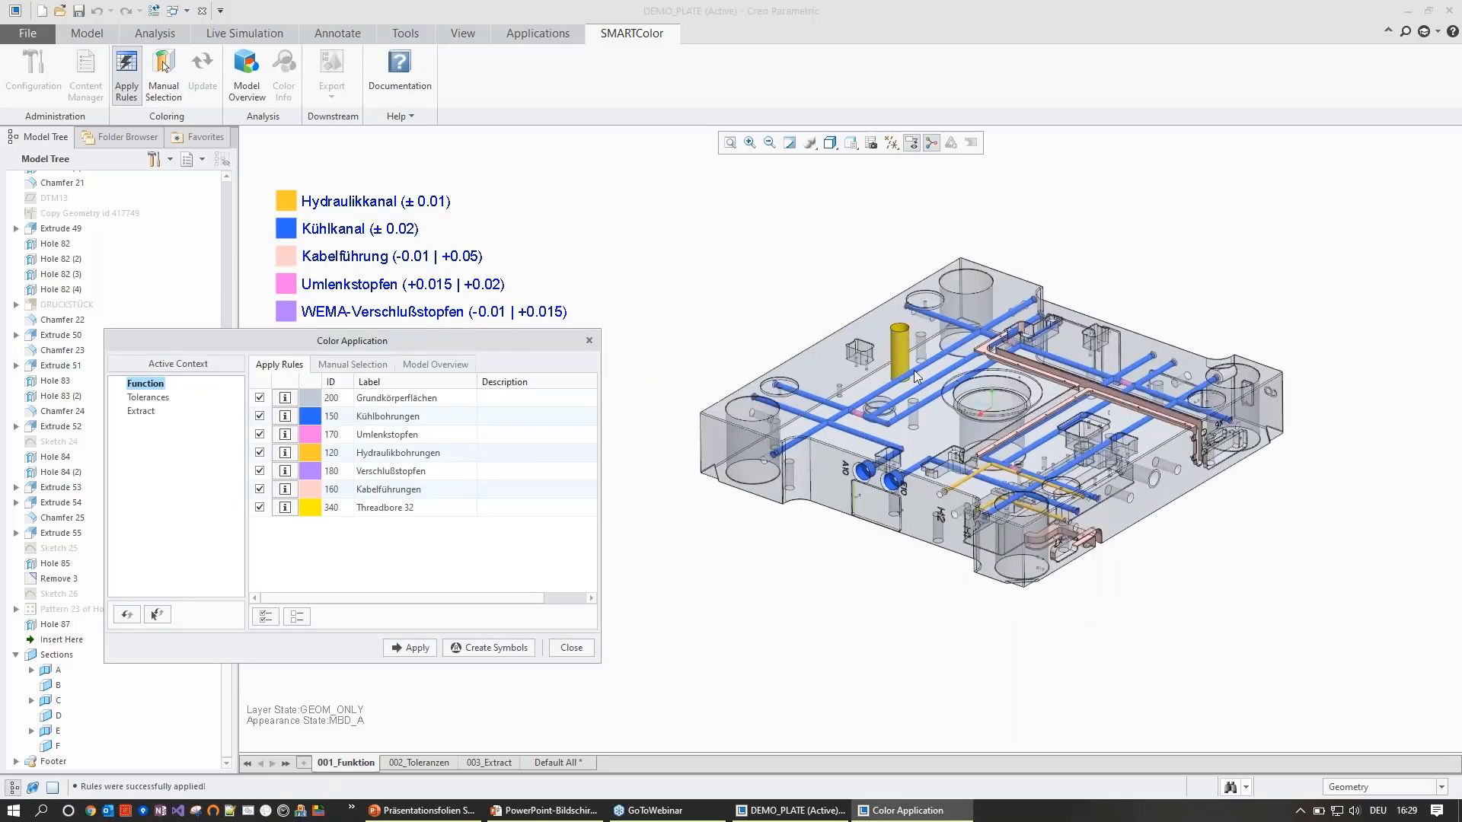
scroll(901, 344, "up", 2)
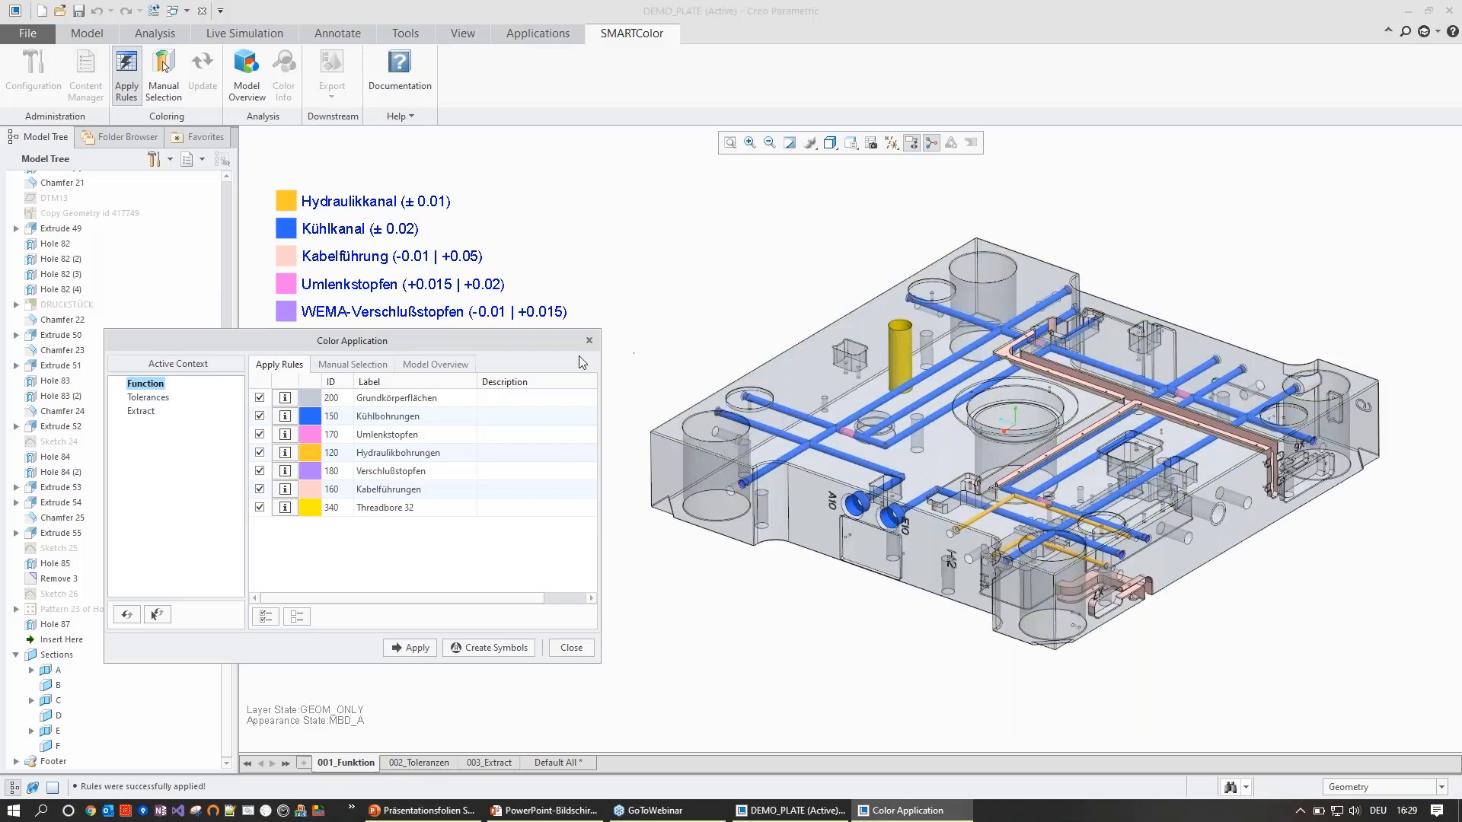
- Highlight the Gewinde surfaces from the model overview, inspect them on the plate, and close the color application
left_click(444, 366)
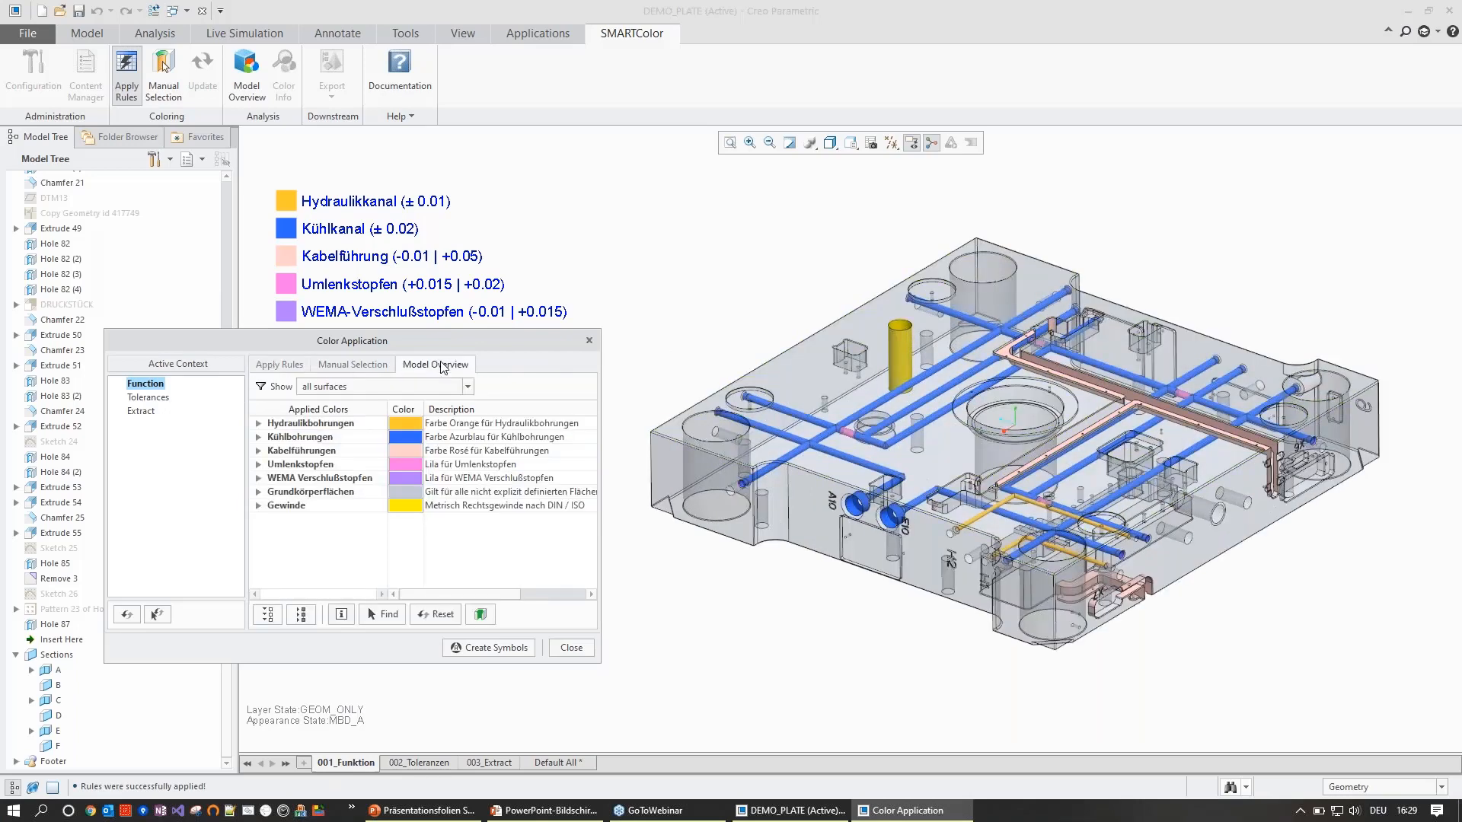
left_click(287, 508)
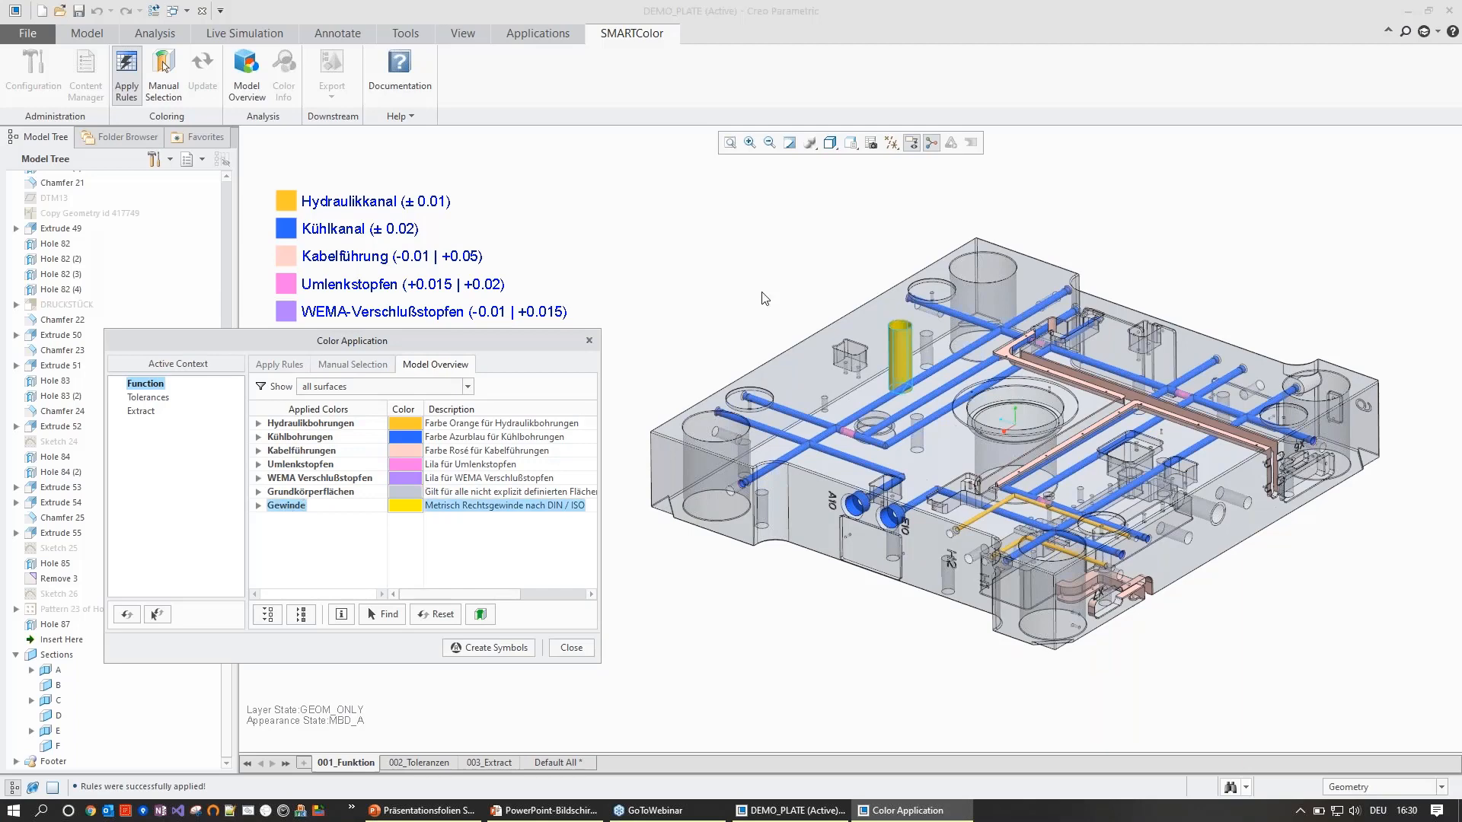
mouse_move(765, 299)
middle_mouse_down()
mouse_move(874, 254)
mouse_move(884, 283)
mouse_move(834, 317)
middle_mouse_up()
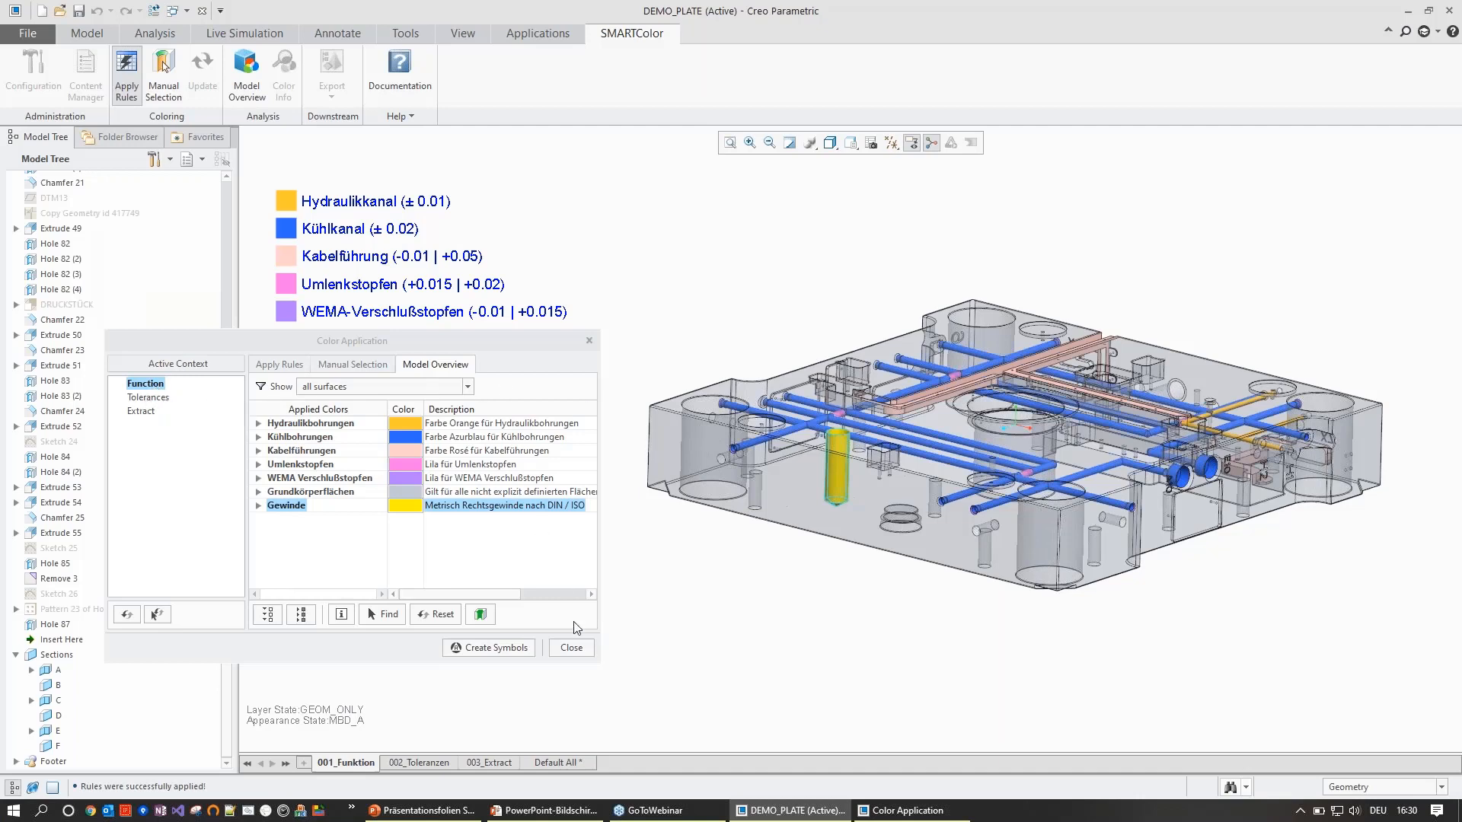
left_click(571, 648)
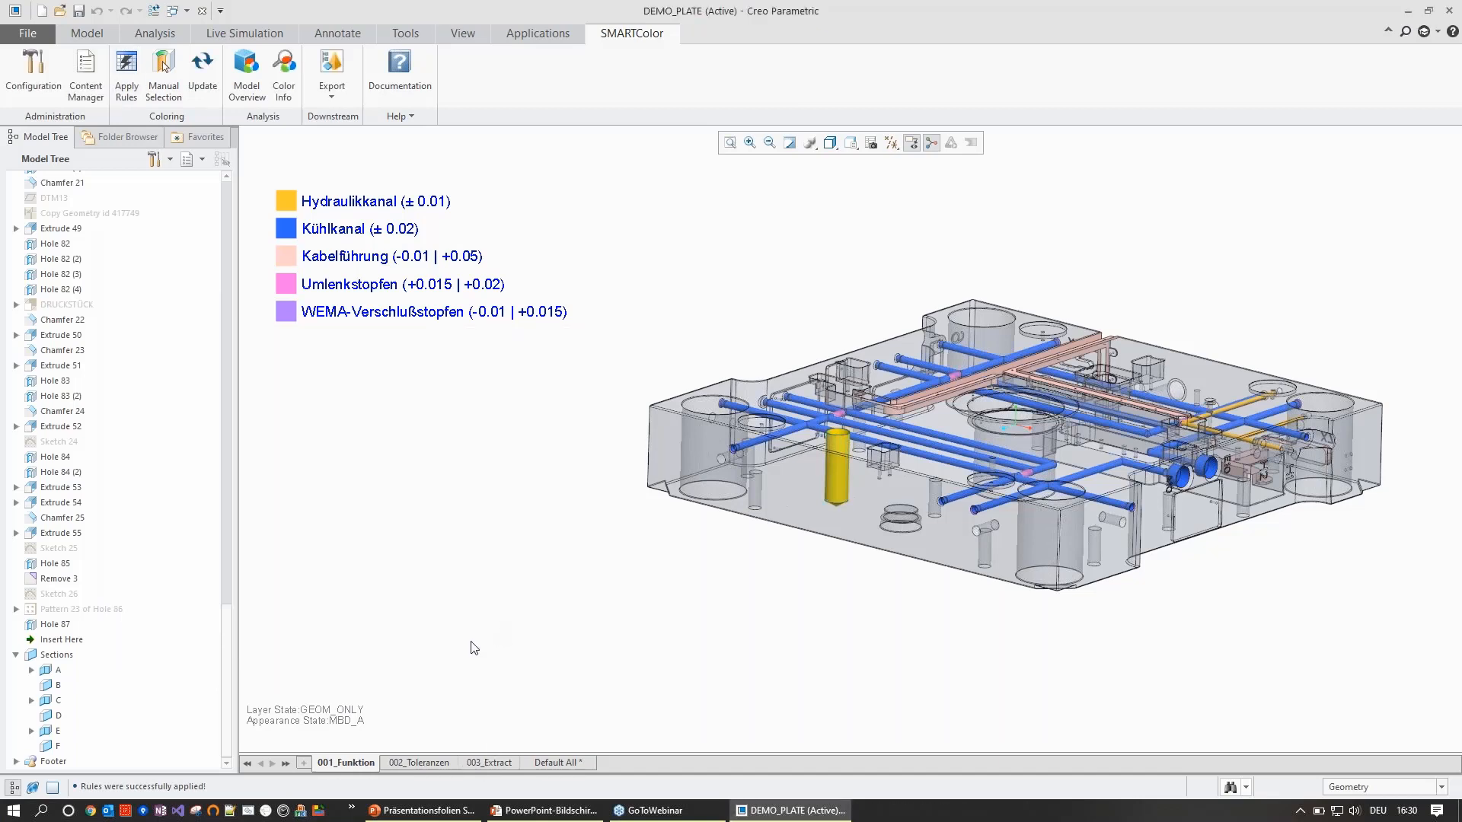
mouse_move(508, 767)
scroll(479, 548, "down", 1)
scroll(478, 542, "up", 1)
scroll(698, 611, "down", 1)
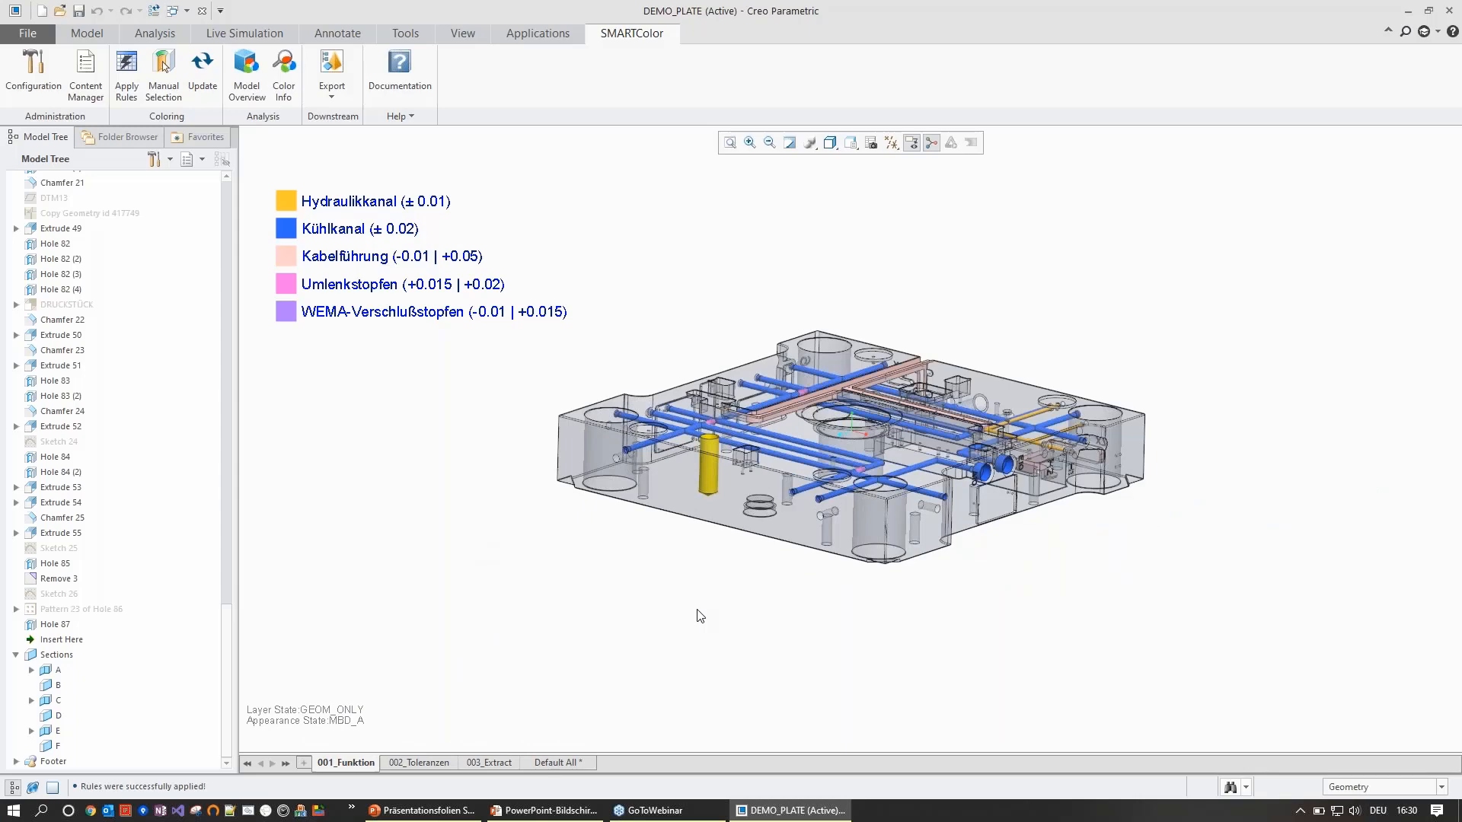
- Switch to the running PowerPoint slide show and advance to the More webinars slide
key("alt+Tab")
key("Tab")
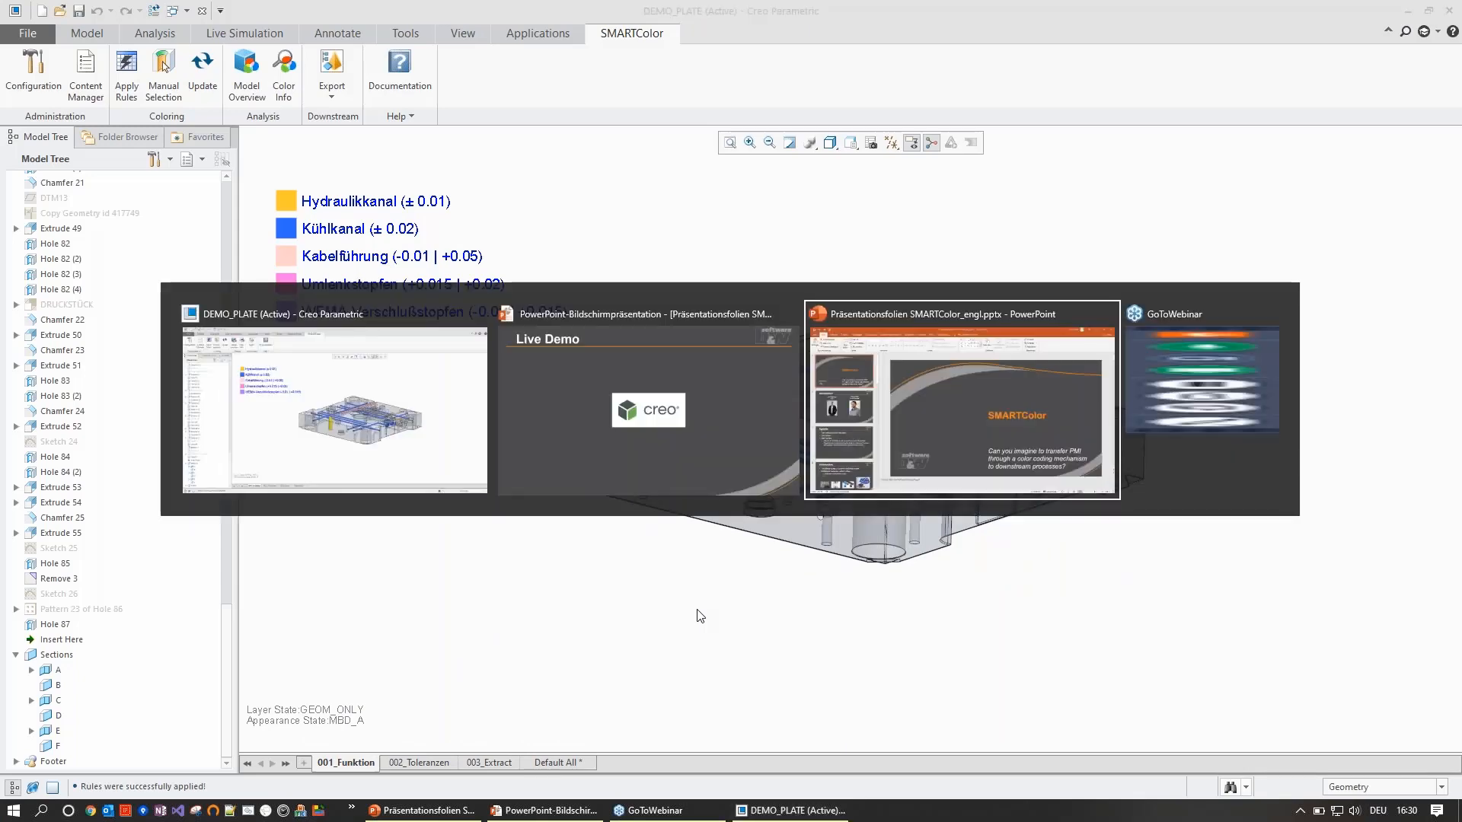
key("alt+Tab")
key("Tab")
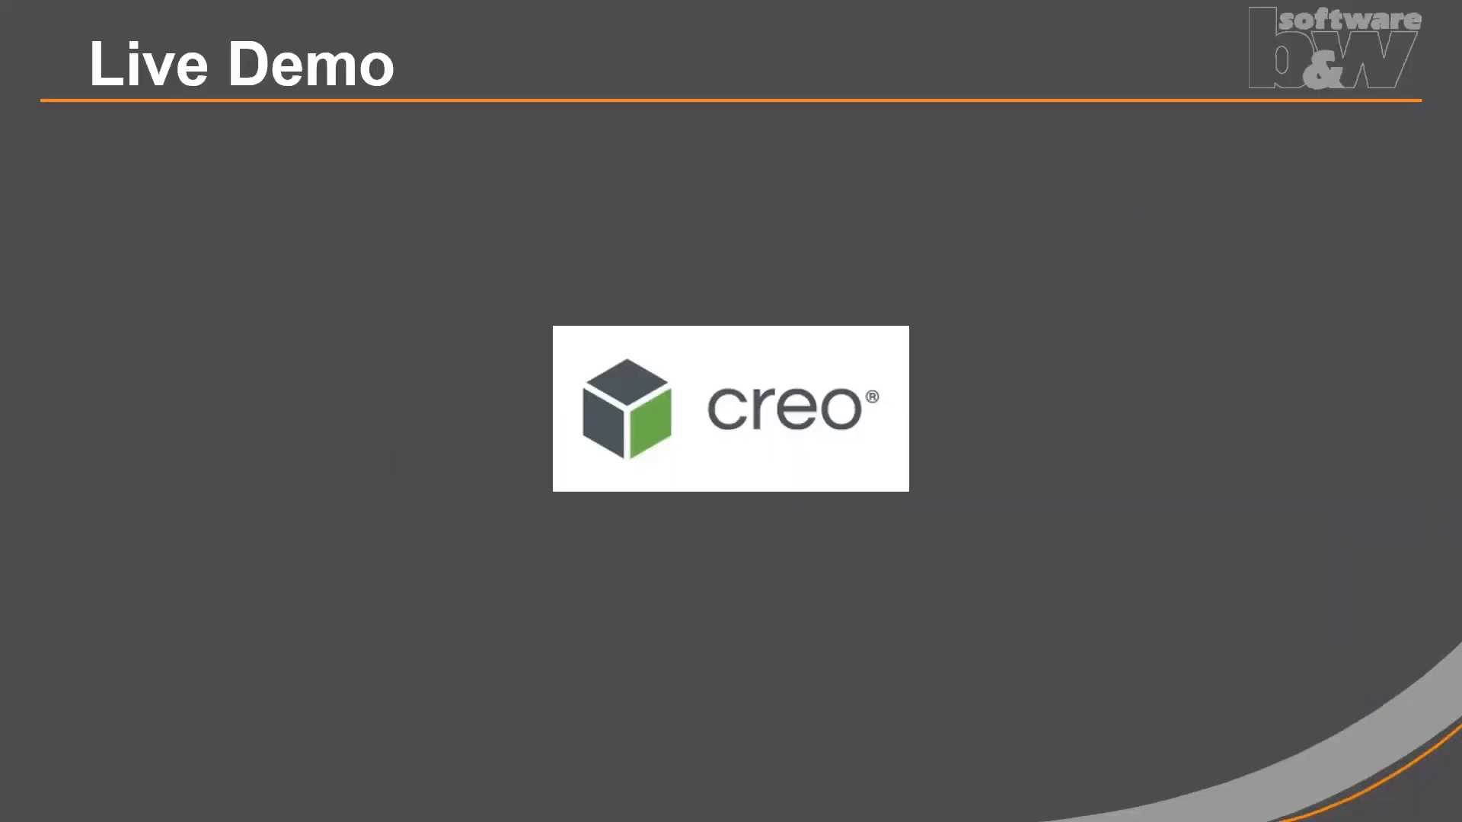
key("Right")
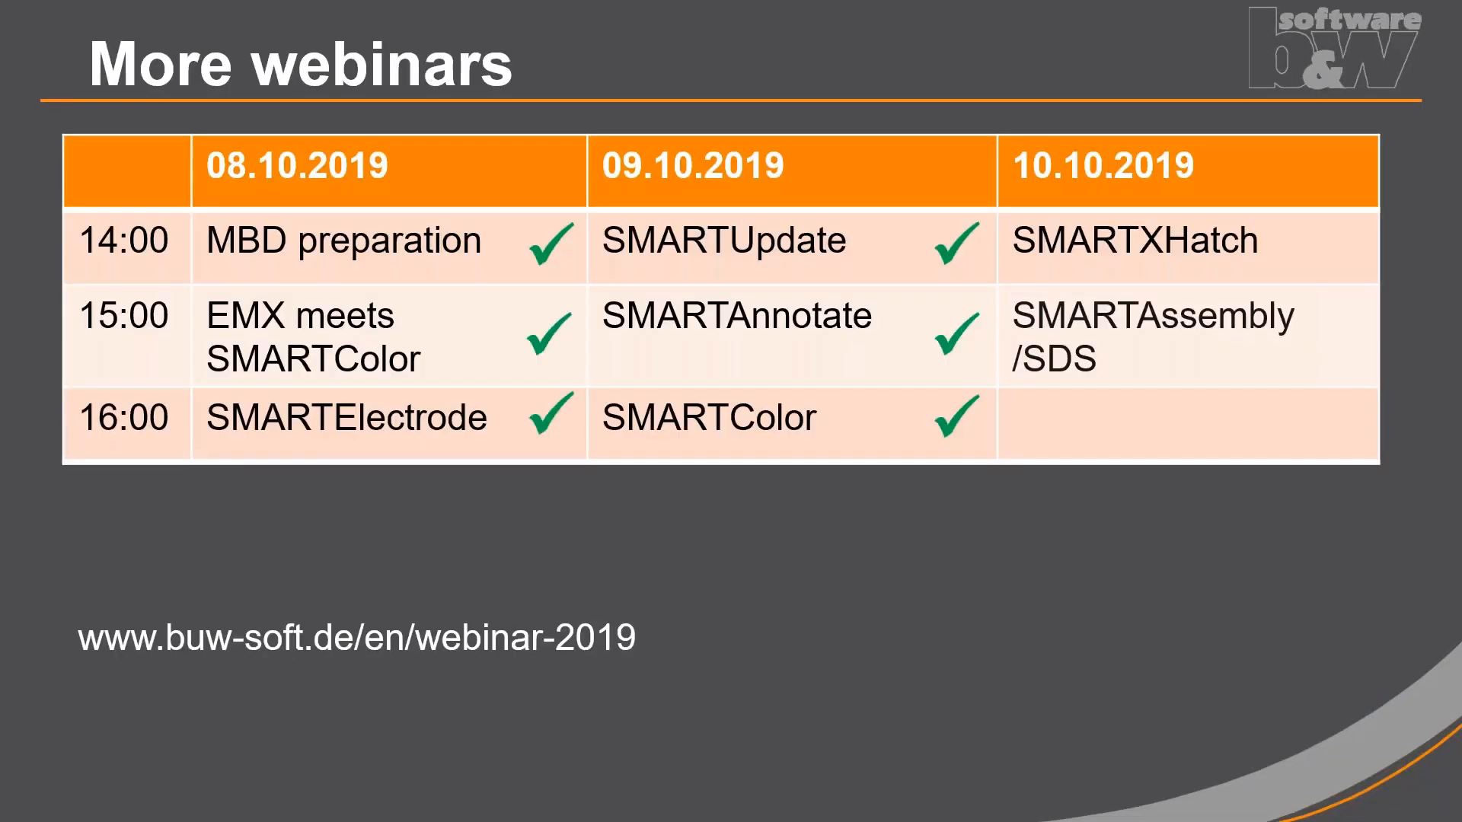